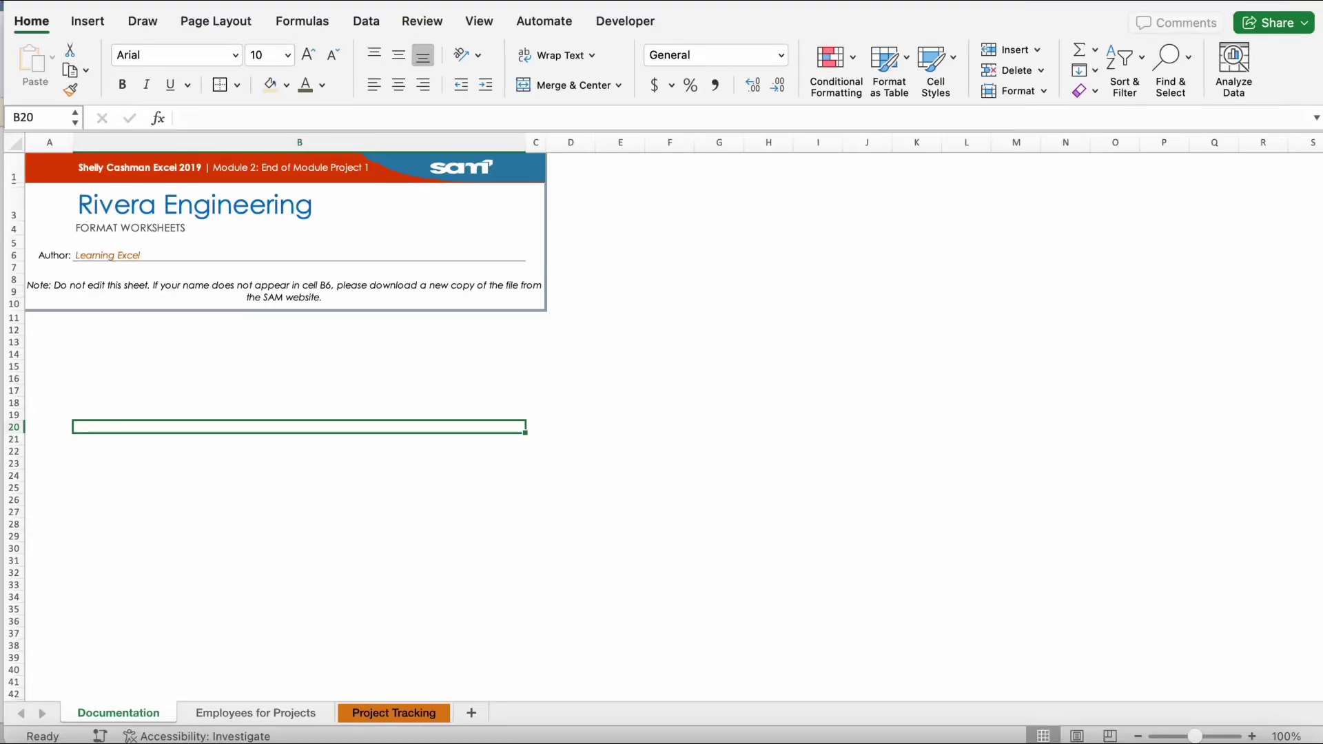
Check the instructions, then on the Employees for Projects sheet apply the Office theme
{"action": "key", "text": "super+Tab"}
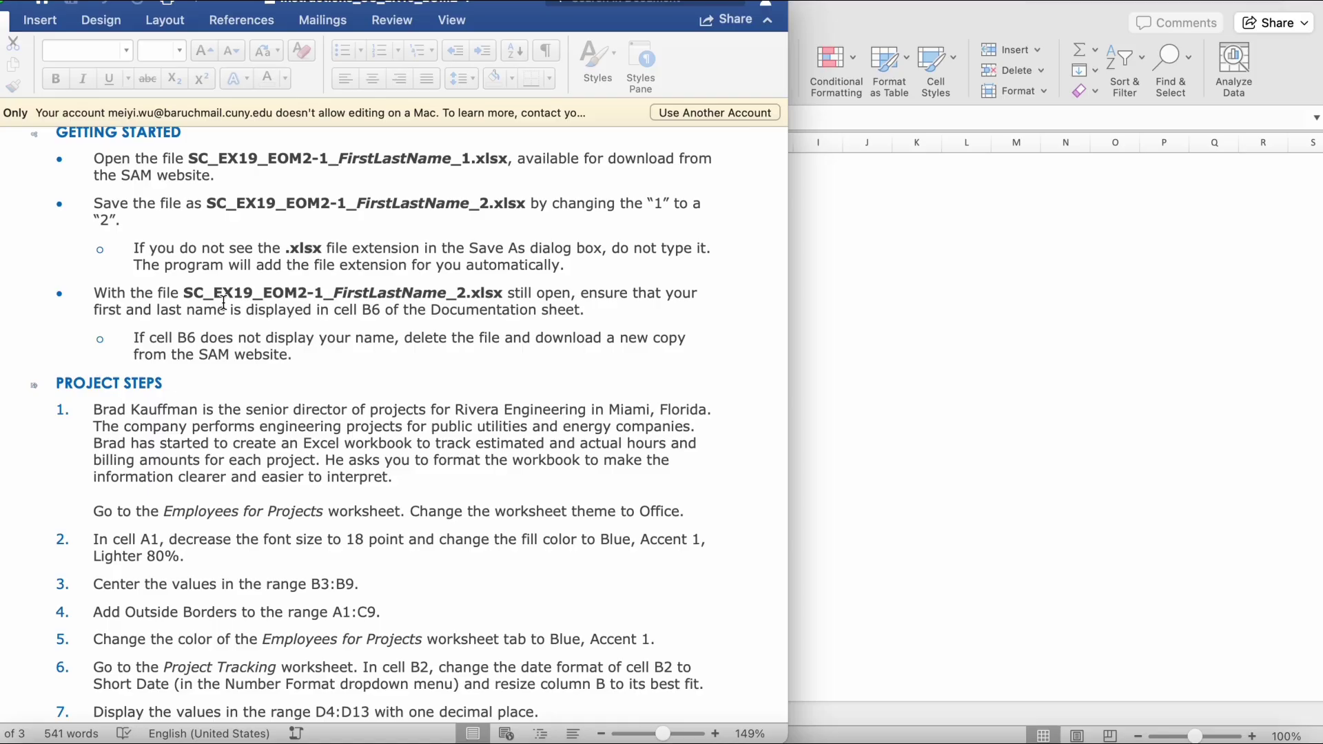
{"action": "left_click", "coordinate": [932, 323]}
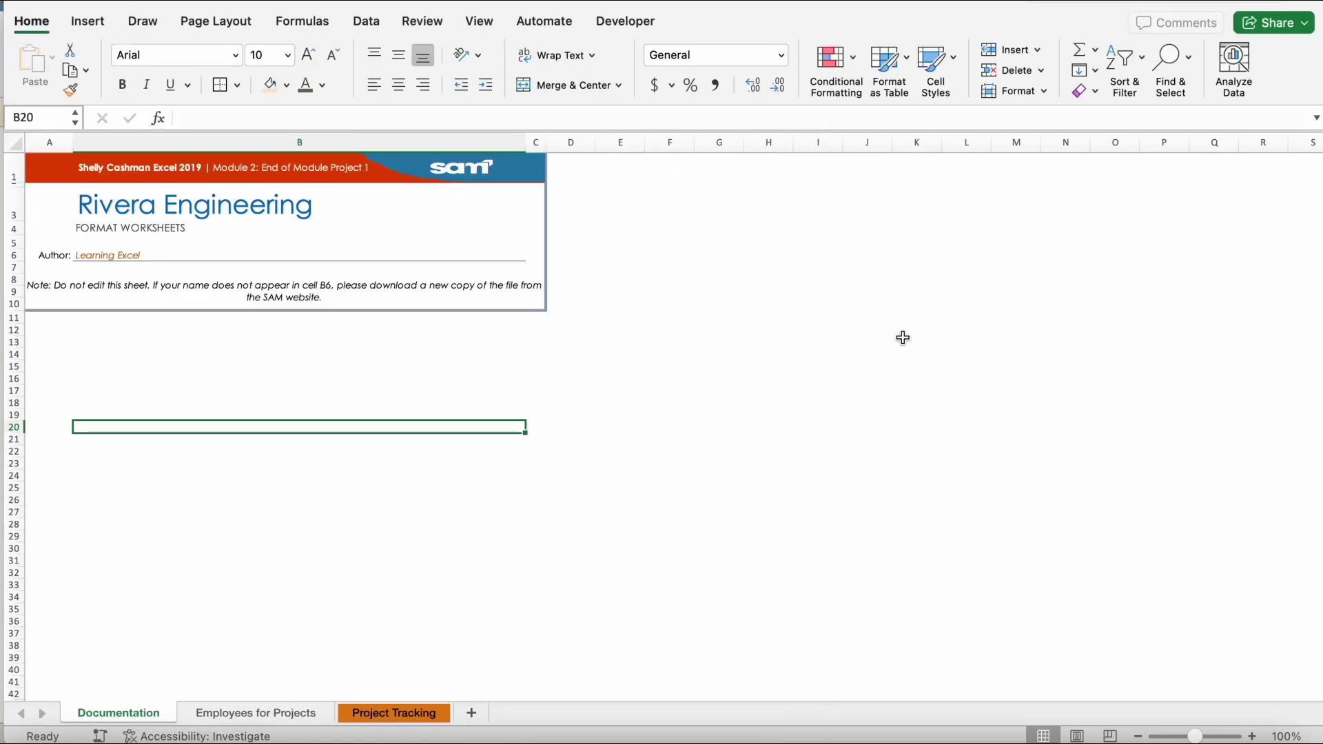
{"action": "left_click", "coordinate": [282, 714]}
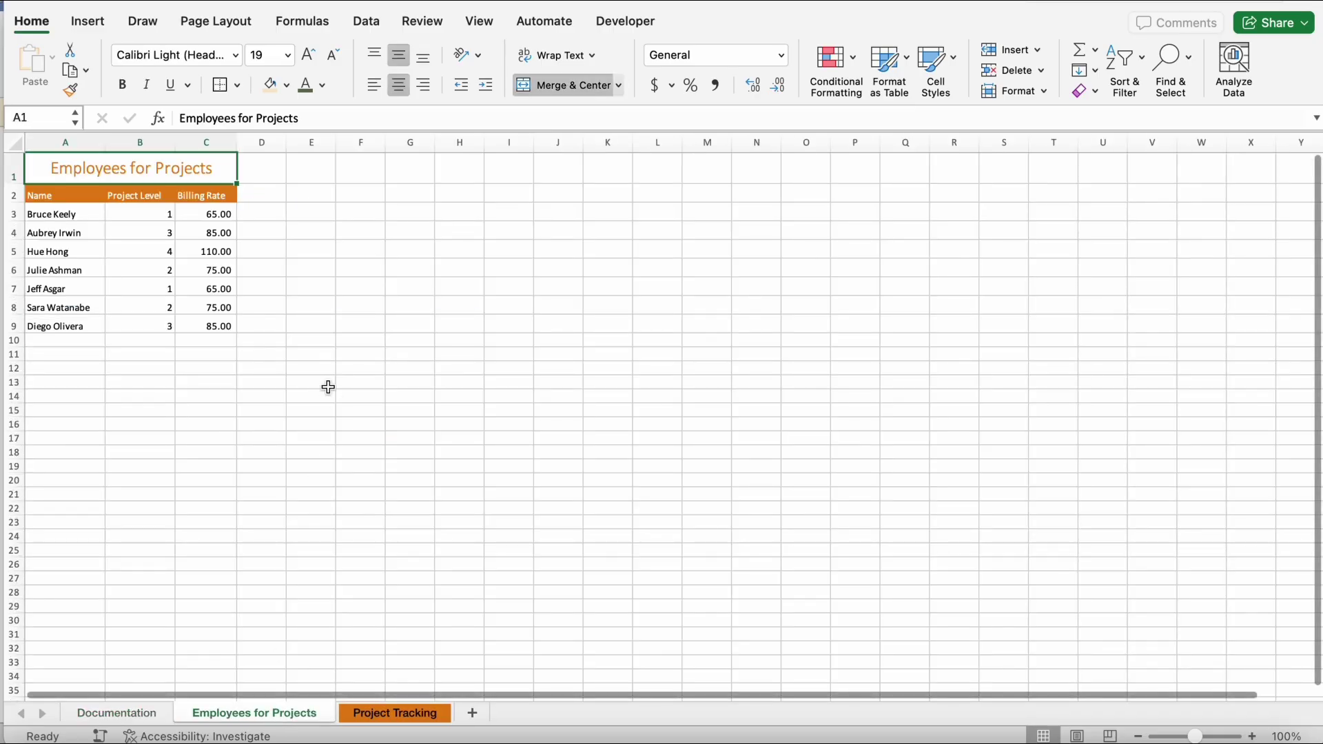
{"action": "left_click", "coordinate": [247, 22]}
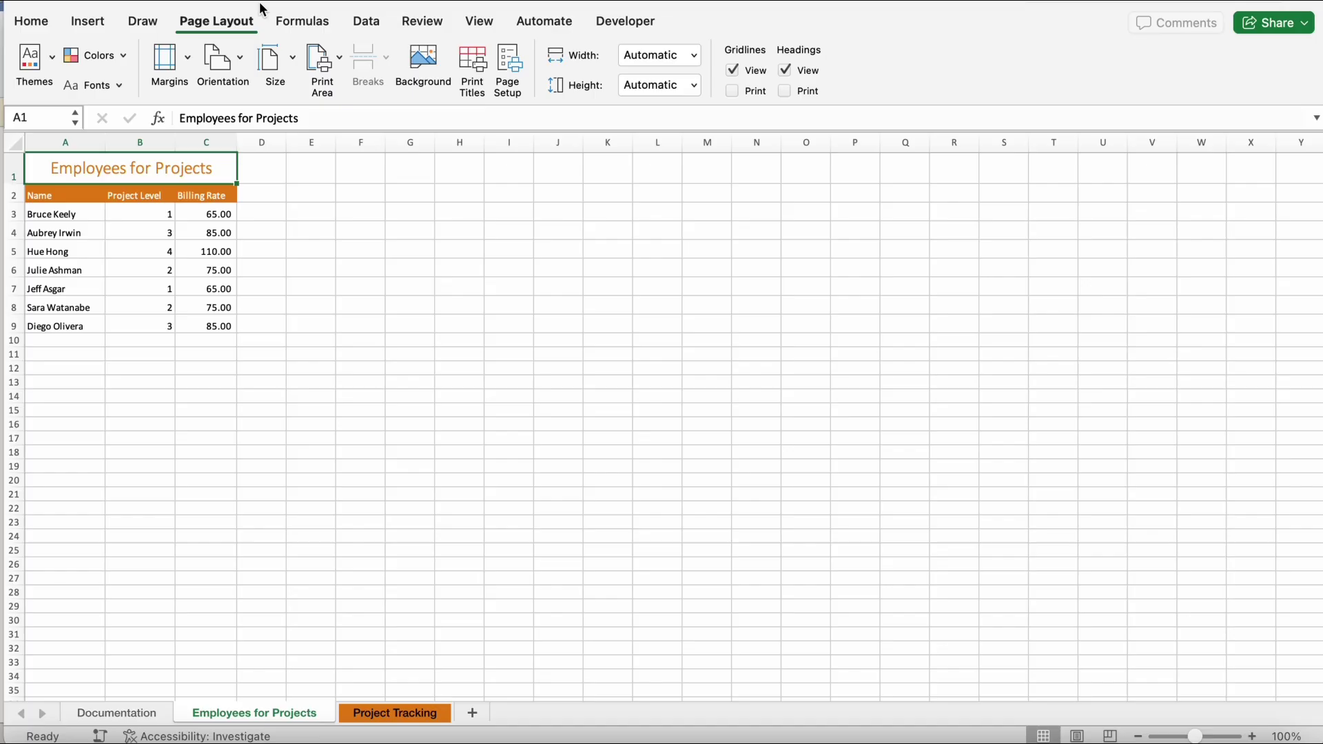
{"action": "left_click", "coordinate": [48, 66]}
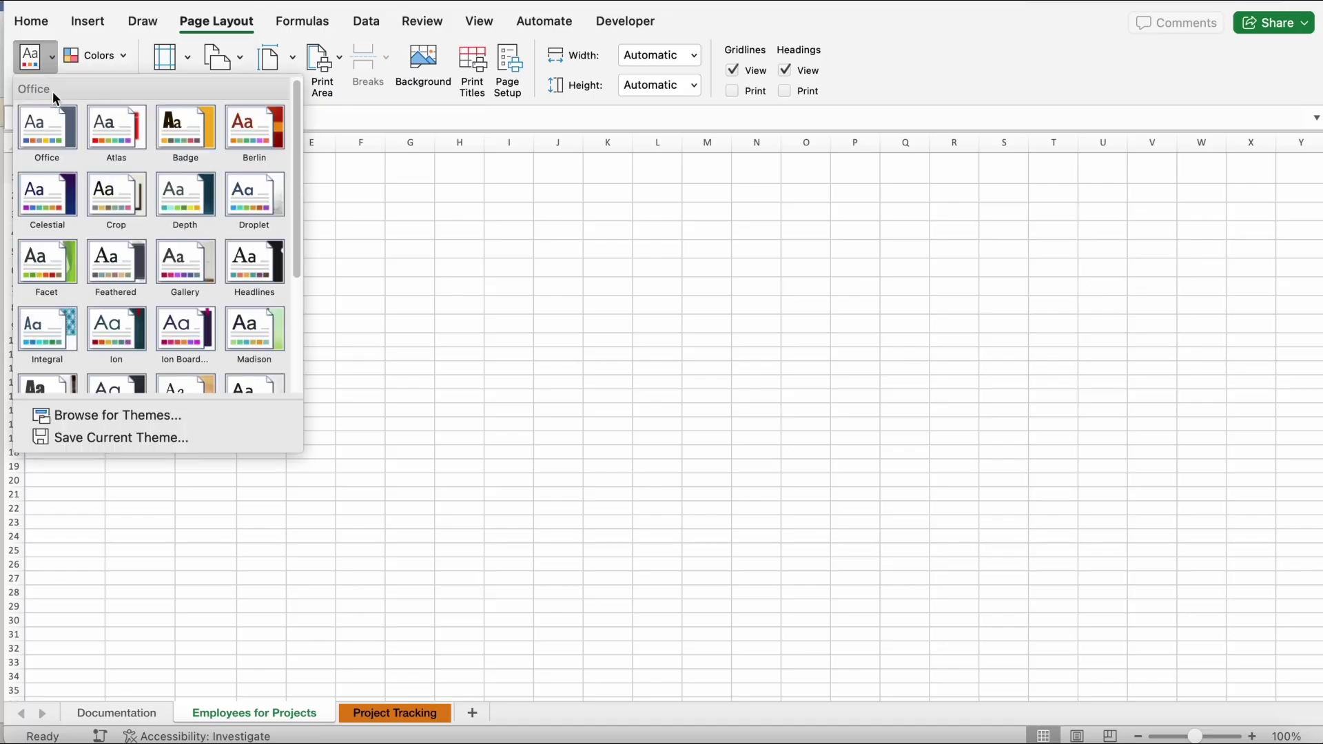
{"action": "left_click", "coordinate": [53, 130]}
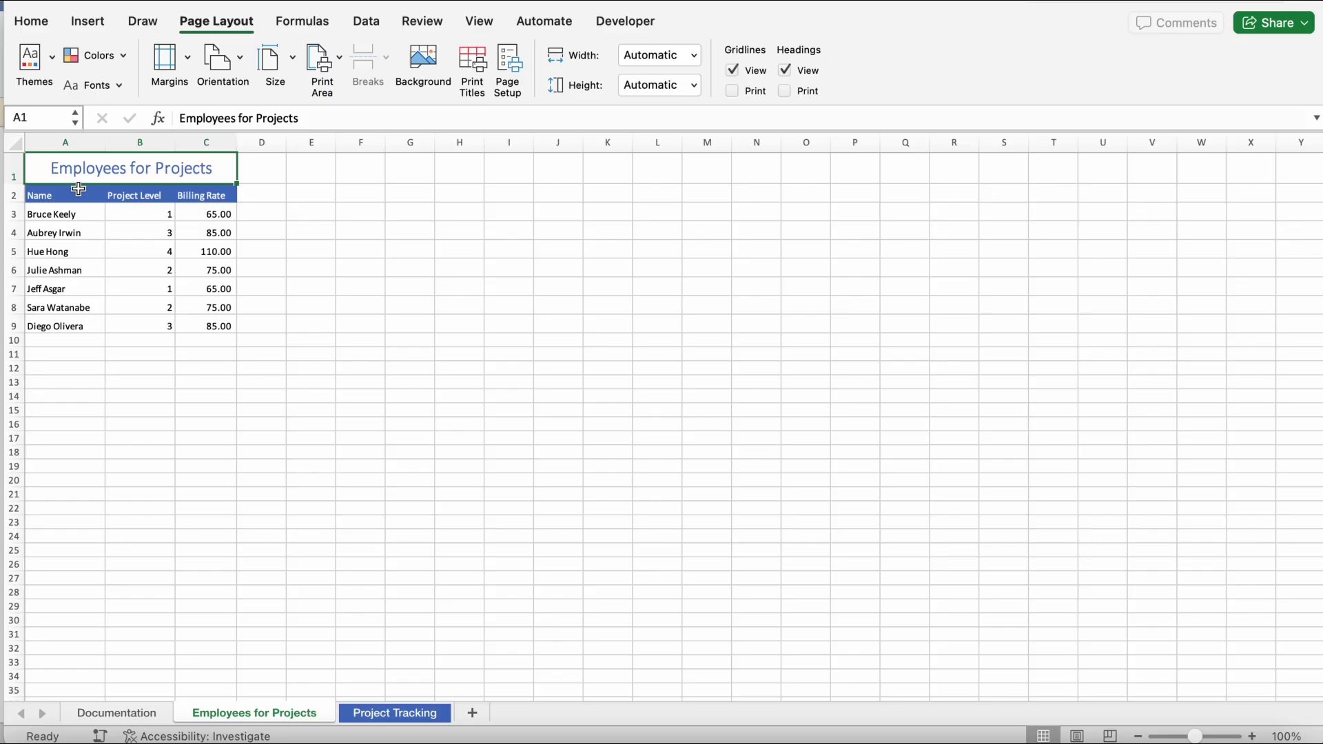
Scroll the Word instructions down to the next steps and return to Excel
{"action": "key", "text": "super+Tab"}
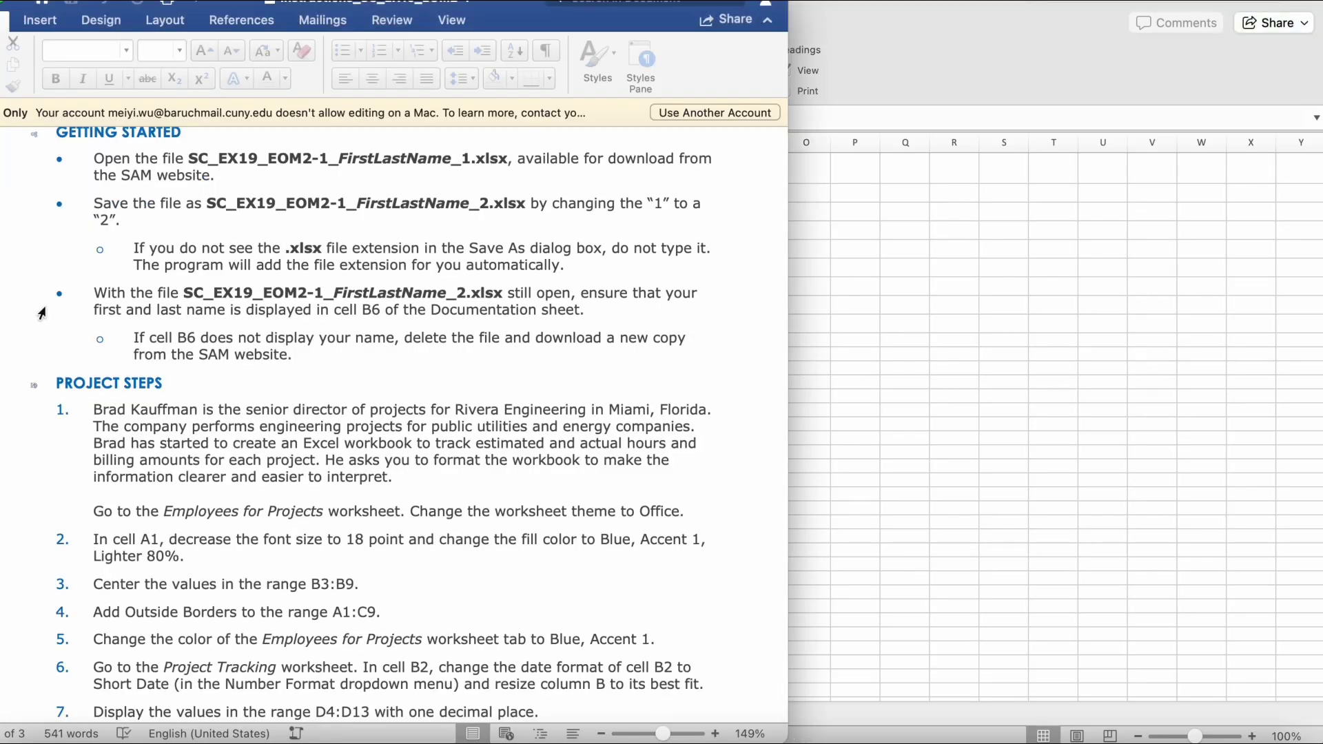
{"action": "scroll", "coordinate": [256, 517], "scroll_direction": "down", "scroll_amount": 5}
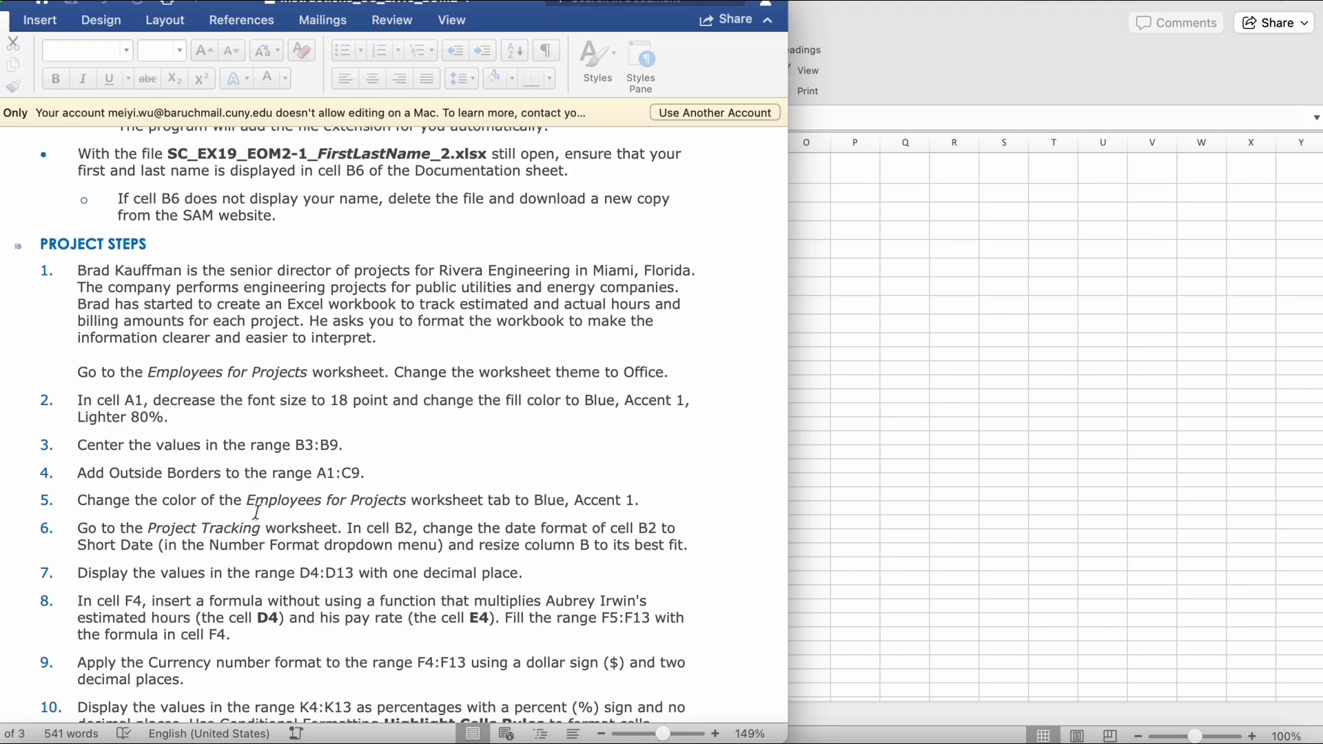
{"action": "left_click", "coordinate": [842, 431]}
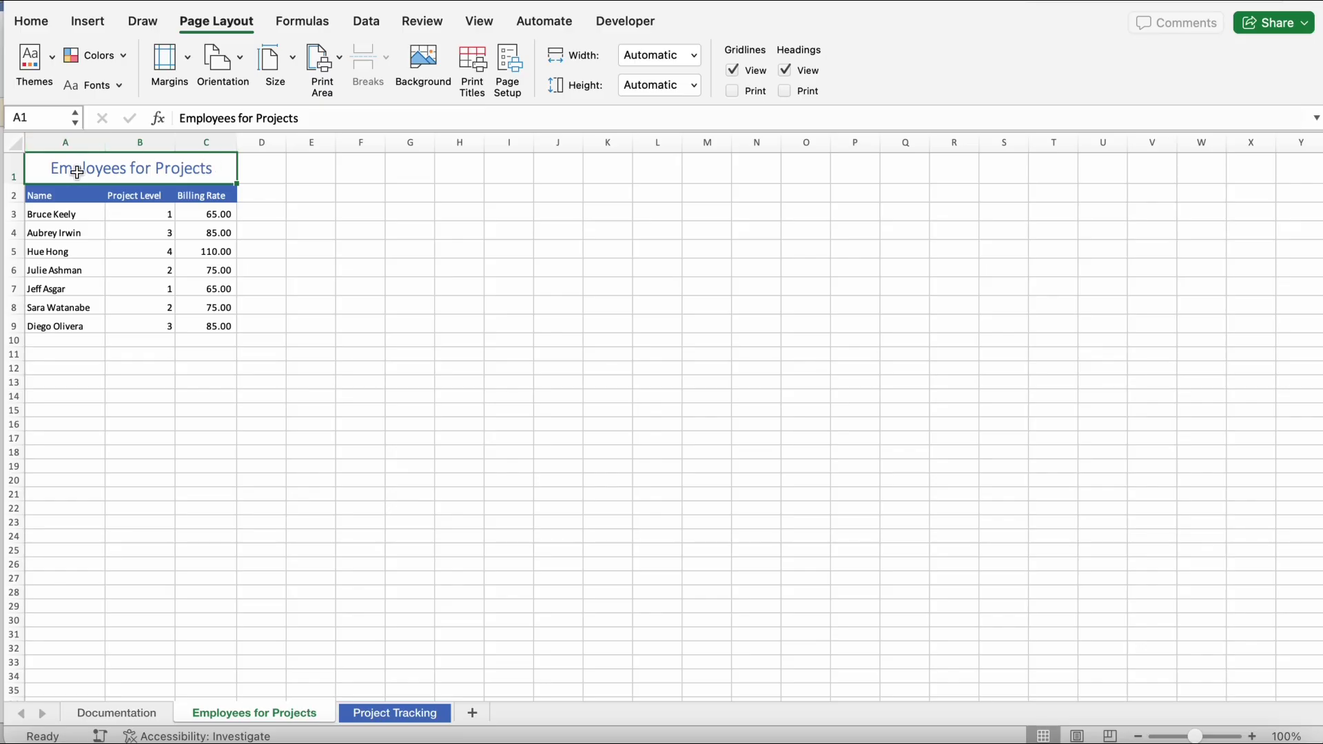
Give the A1 title an 18-point font and a Blue, Accent 1, Lighter 80% fill
{"action": "left_click", "coordinate": [38, 26]}
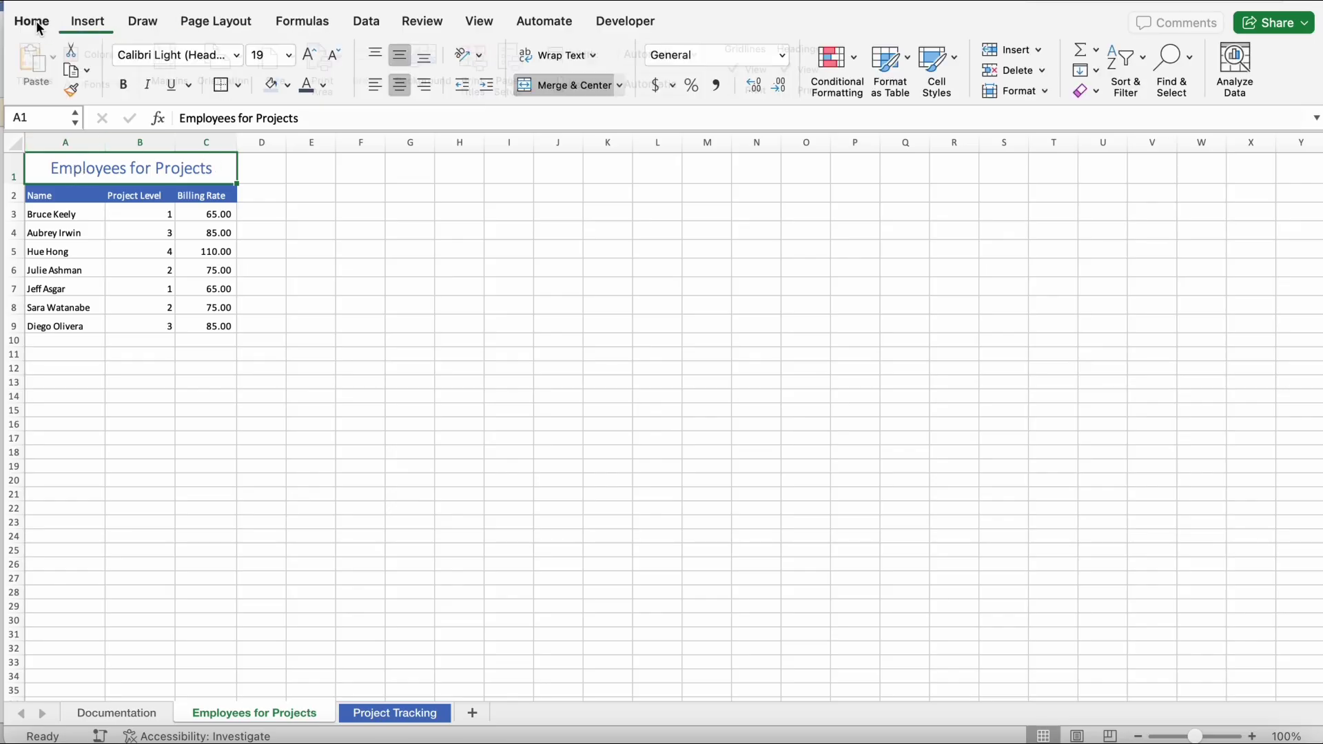
{"action": "left_click", "coordinate": [288, 58]}
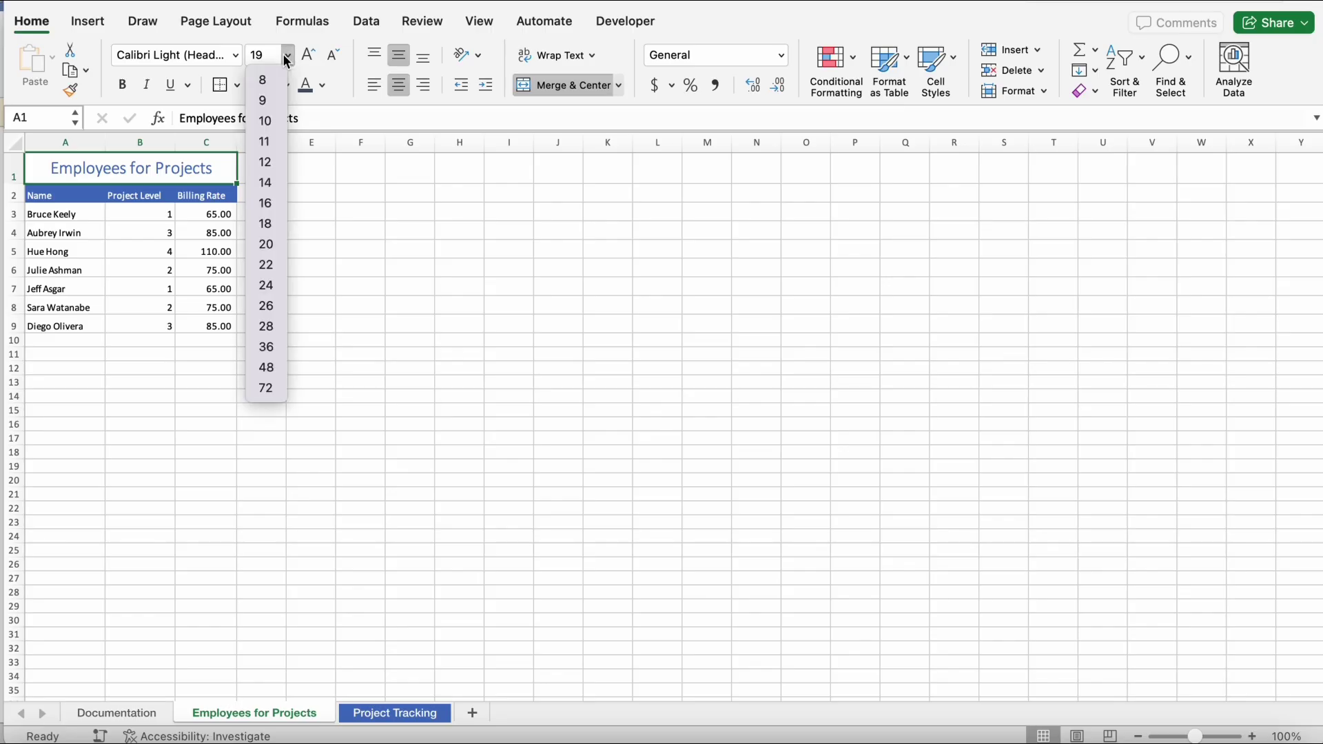
{"action": "left_click", "coordinate": [269, 226]}
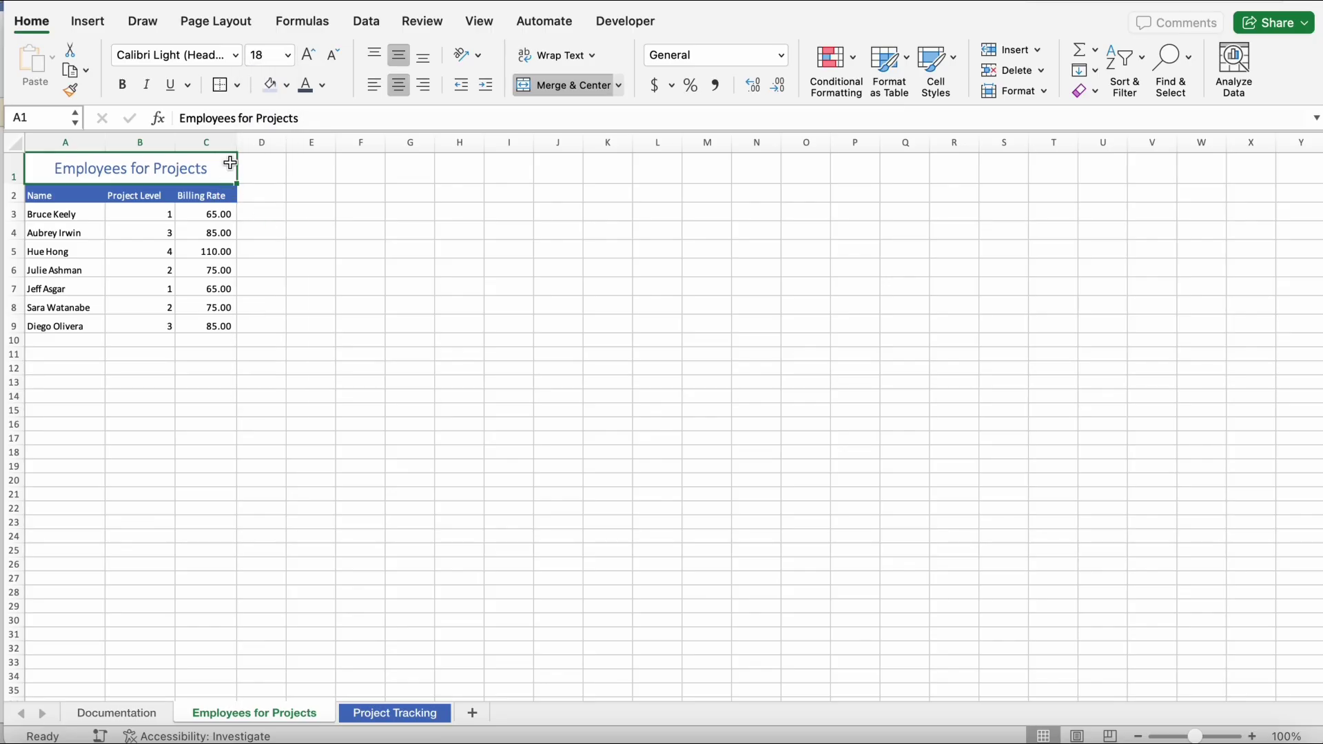
{"action": "left_click", "coordinate": [287, 85]}
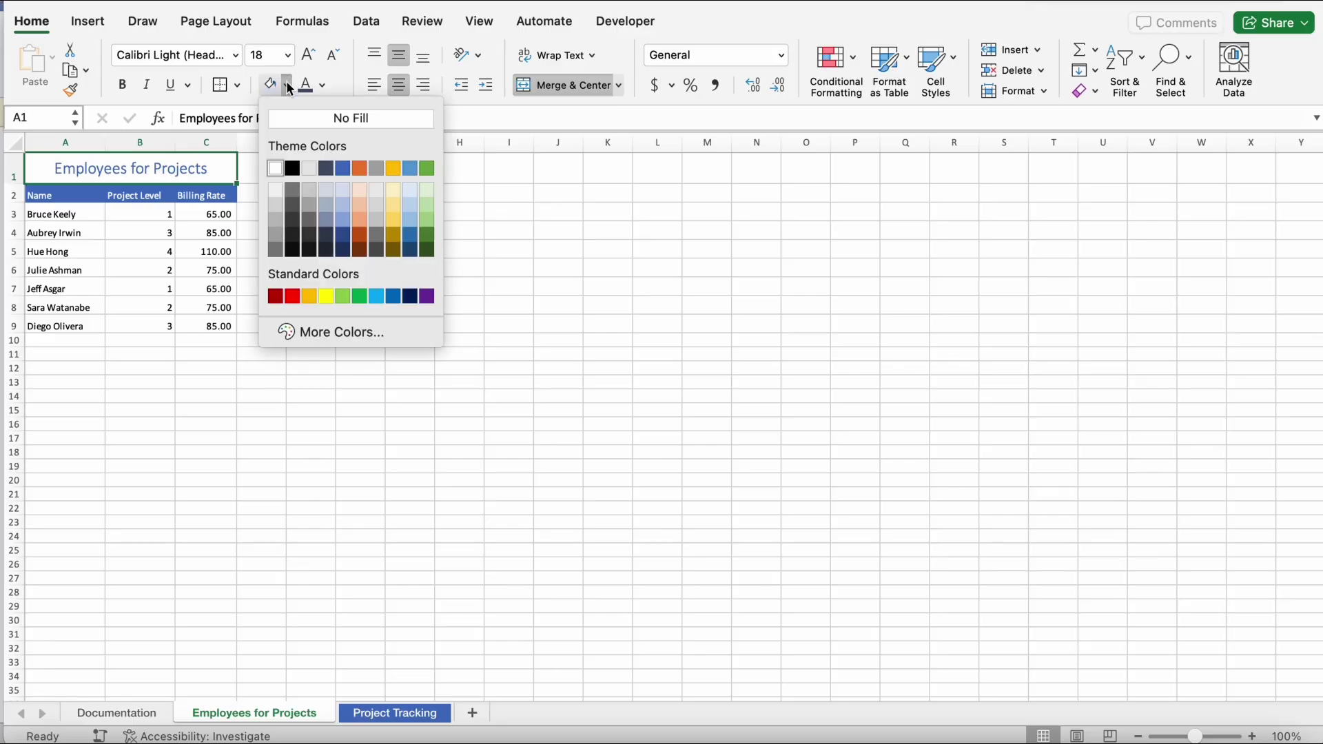
{"action": "left_click", "coordinate": [345, 195]}
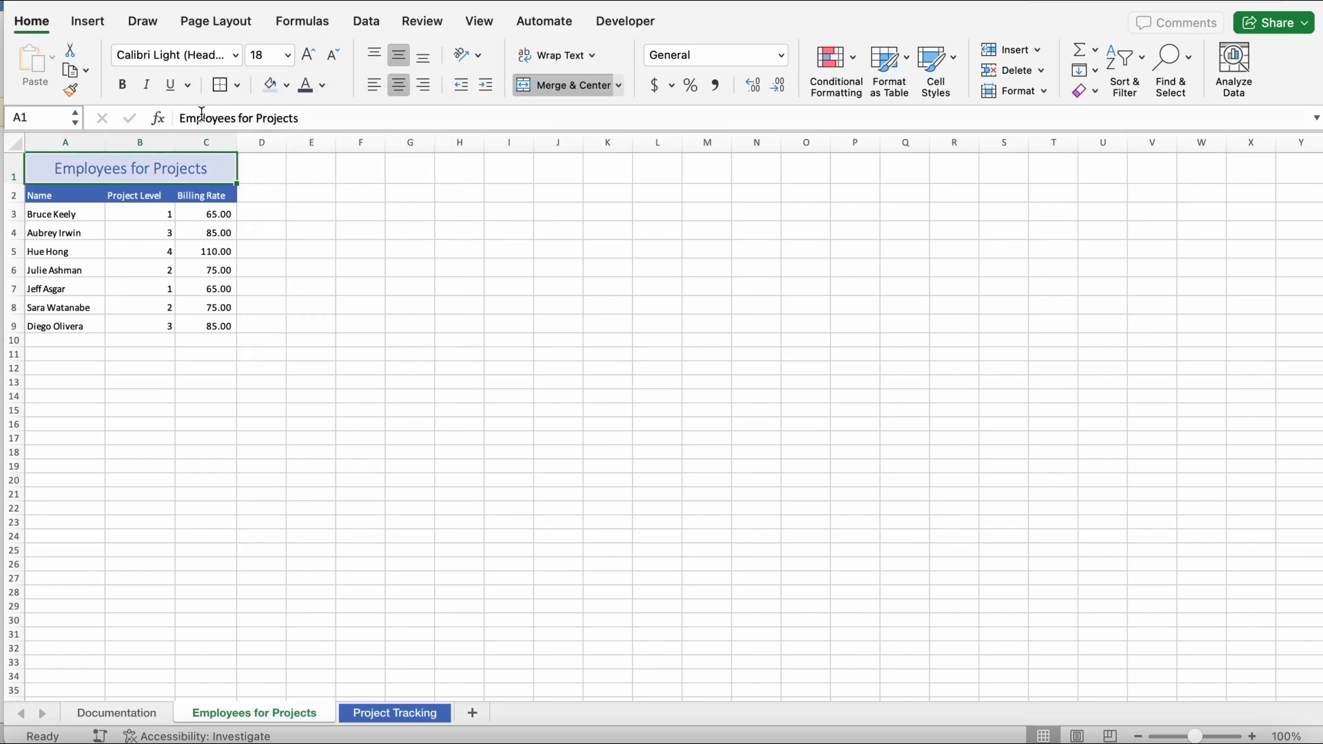
After reading the next instruction, center-align the Project Level values in B3:B9
{"action": "key", "text": "super+Tab"}
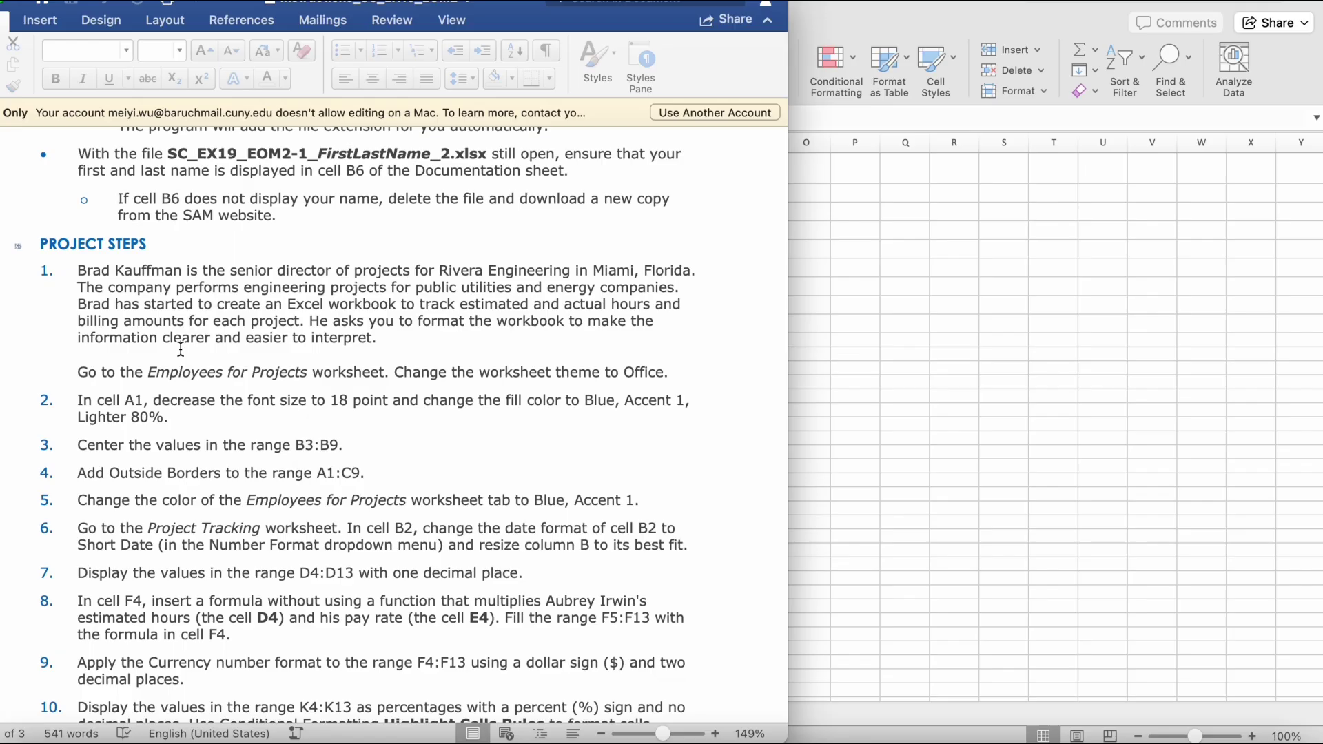
{"action": "scroll", "coordinate": [200, 486], "scroll_direction": "down", "scroll_amount": 3}
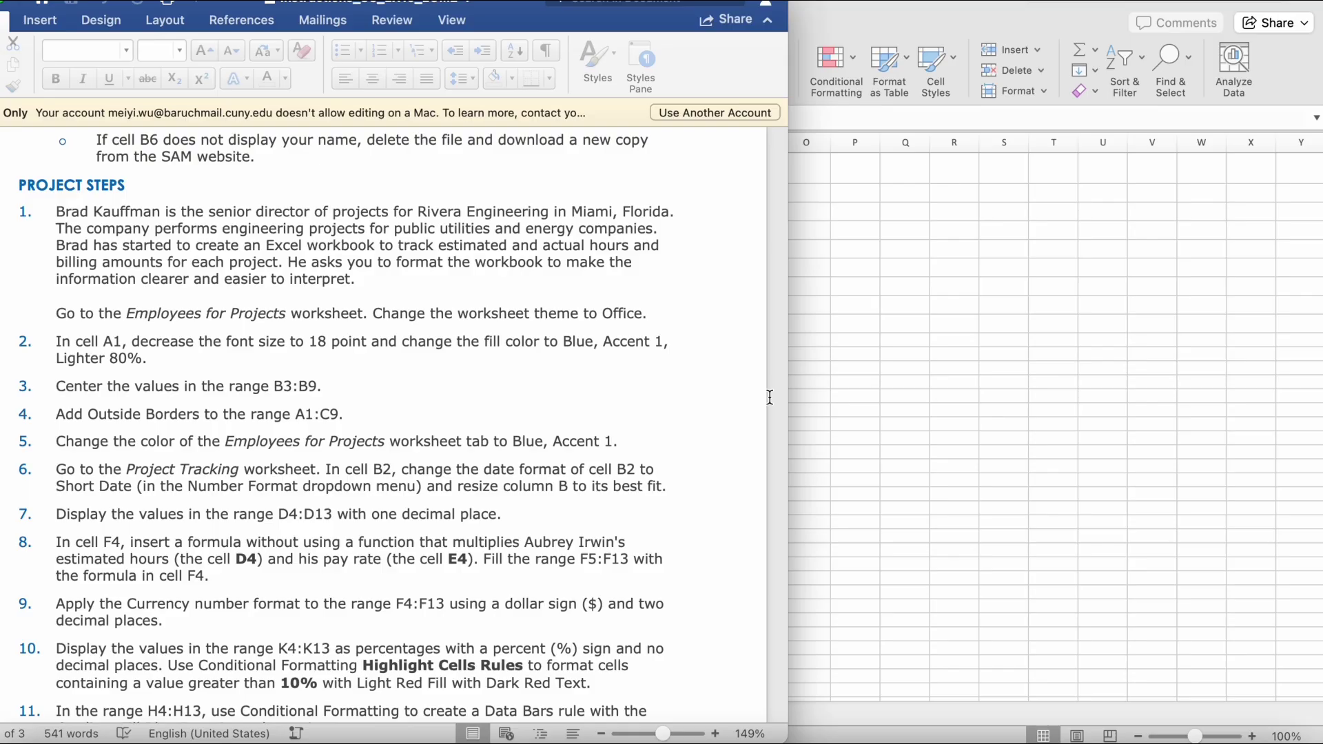
{"action": "left_click", "coordinate": [825, 403]}
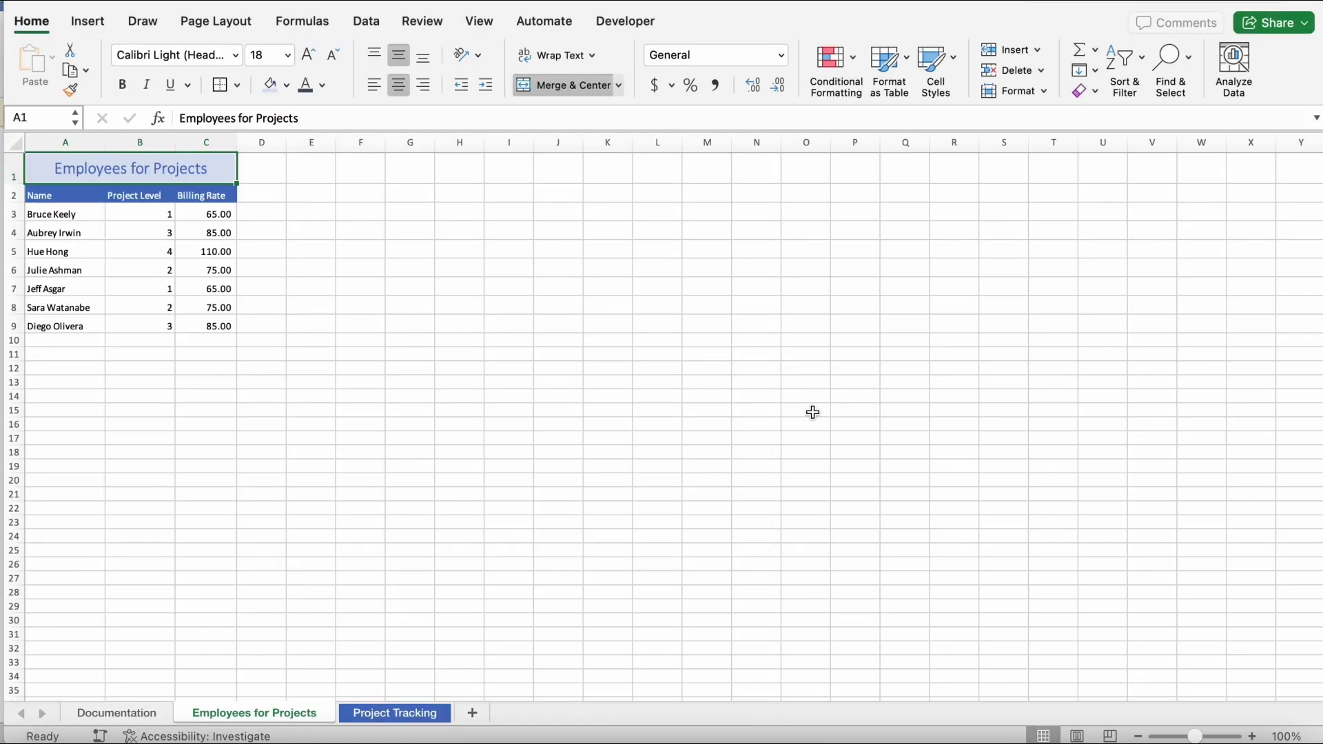
{"action": "left_click", "coordinate": [144, 214]}
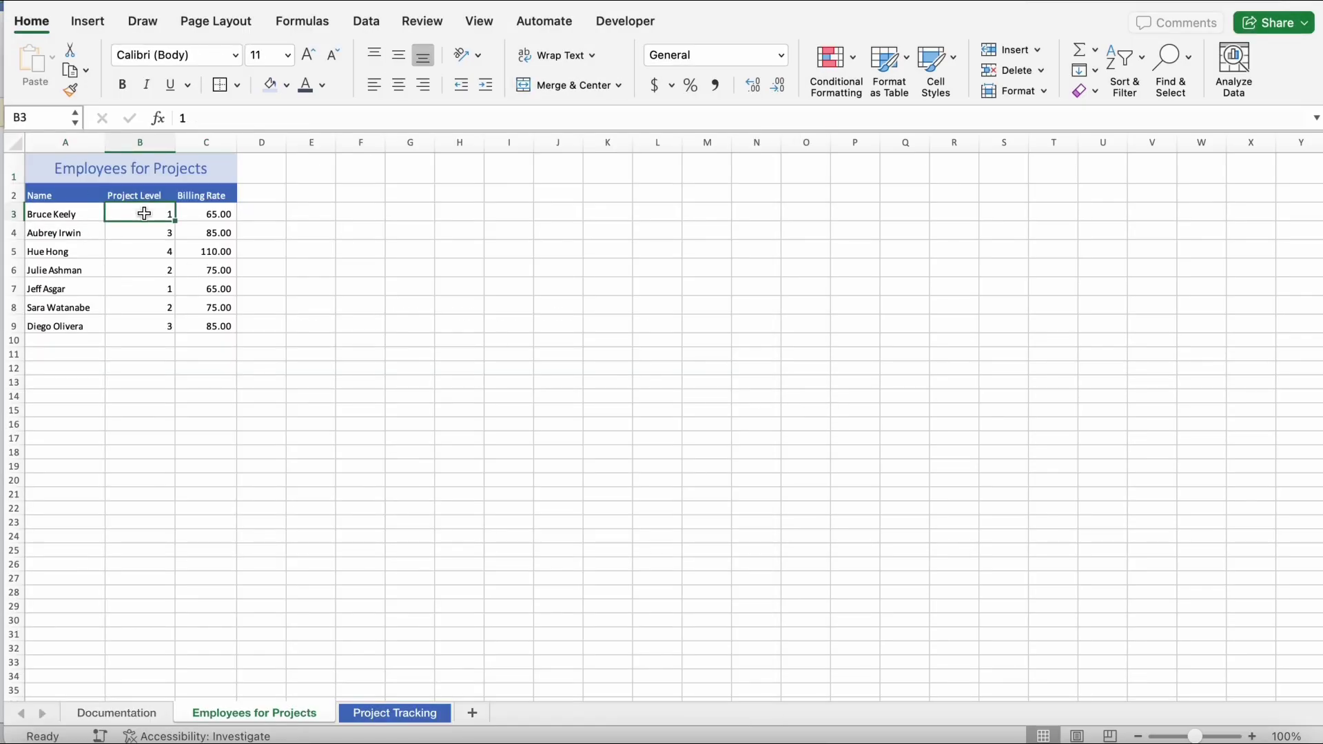
{"action": "left_click_drag", "start_coordinate": [144, 213], "coordinate": [141, 327]}
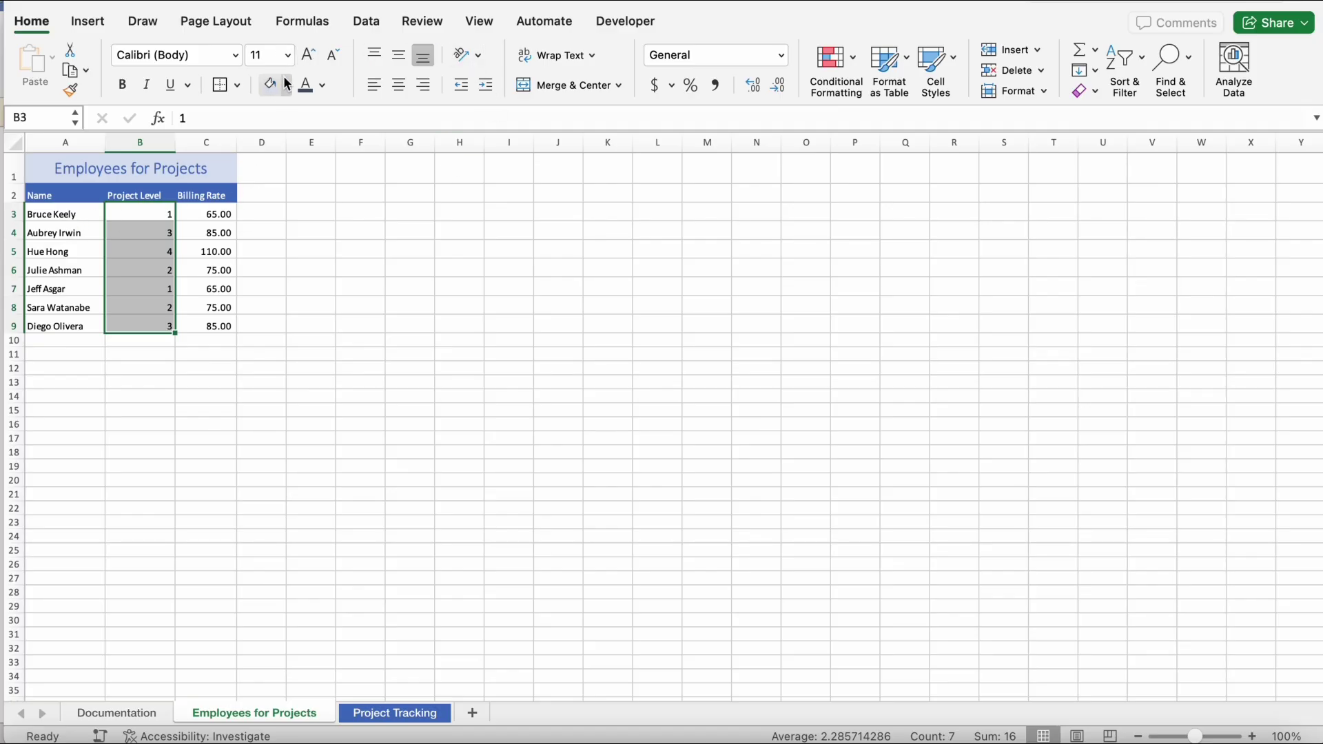
{"action": "left_click", "coordinate": [405, 84]}
{"action": "left_click", "coordinate": [256, 366]}
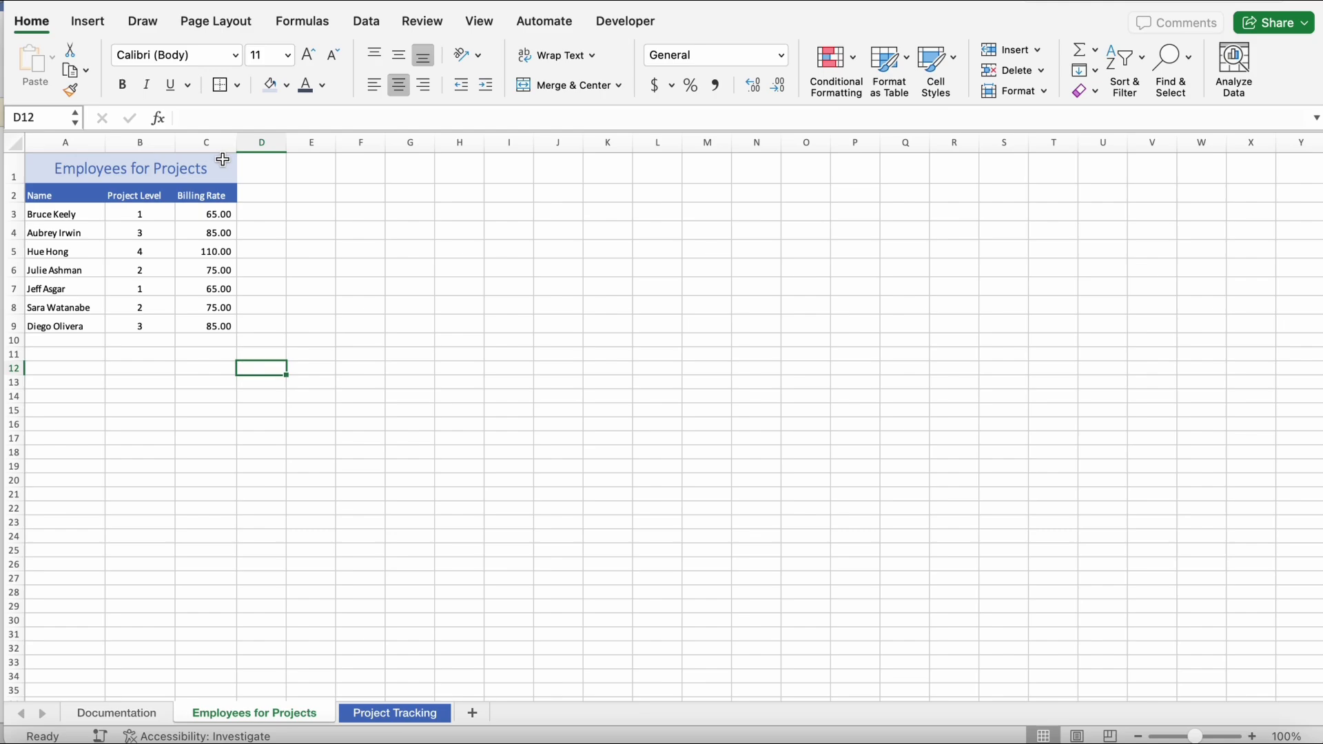
Apply Outside Borders to the whole Employees for Projects table A1:C9
{"action": "key", "text": "super+Tab"}
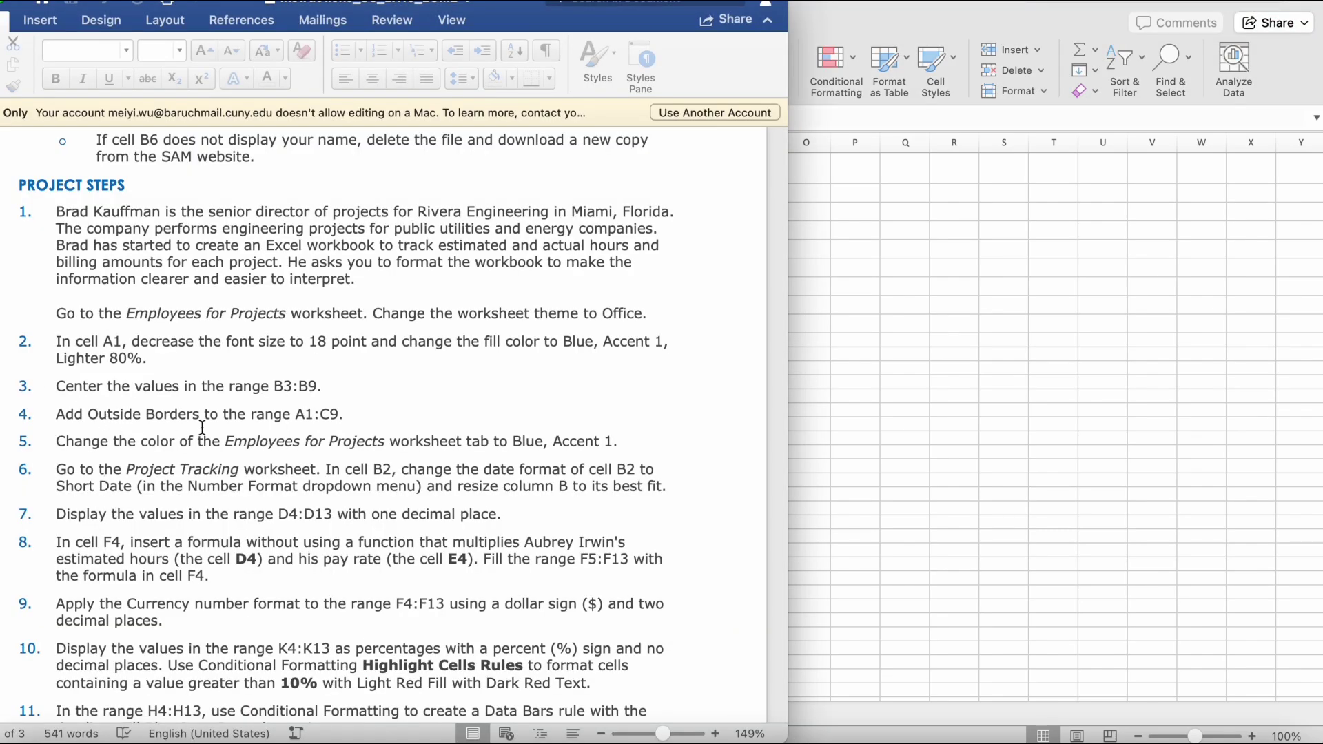
{"action": "left_click", "coordinate": [822, 405]}
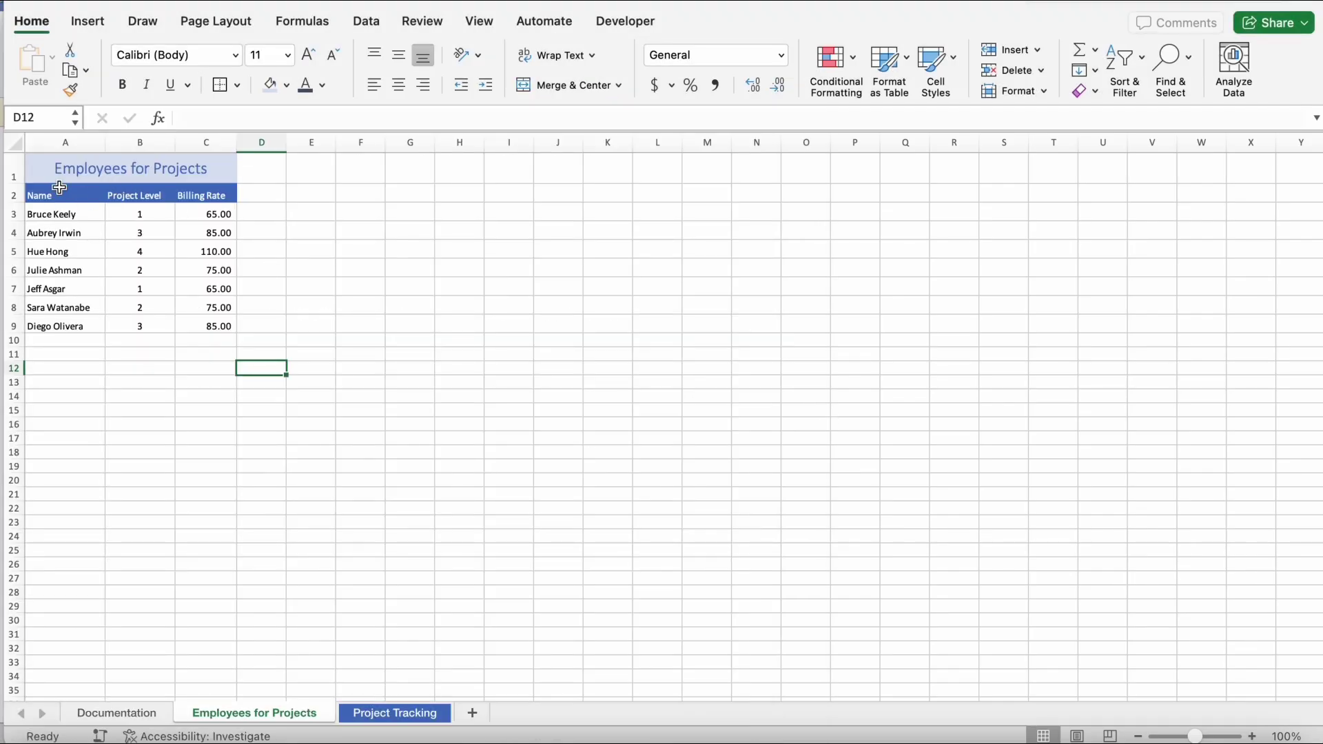
{"action": "left_click_drag", "start_coordinate": [51, 169], "coordinate": [230, 320]}
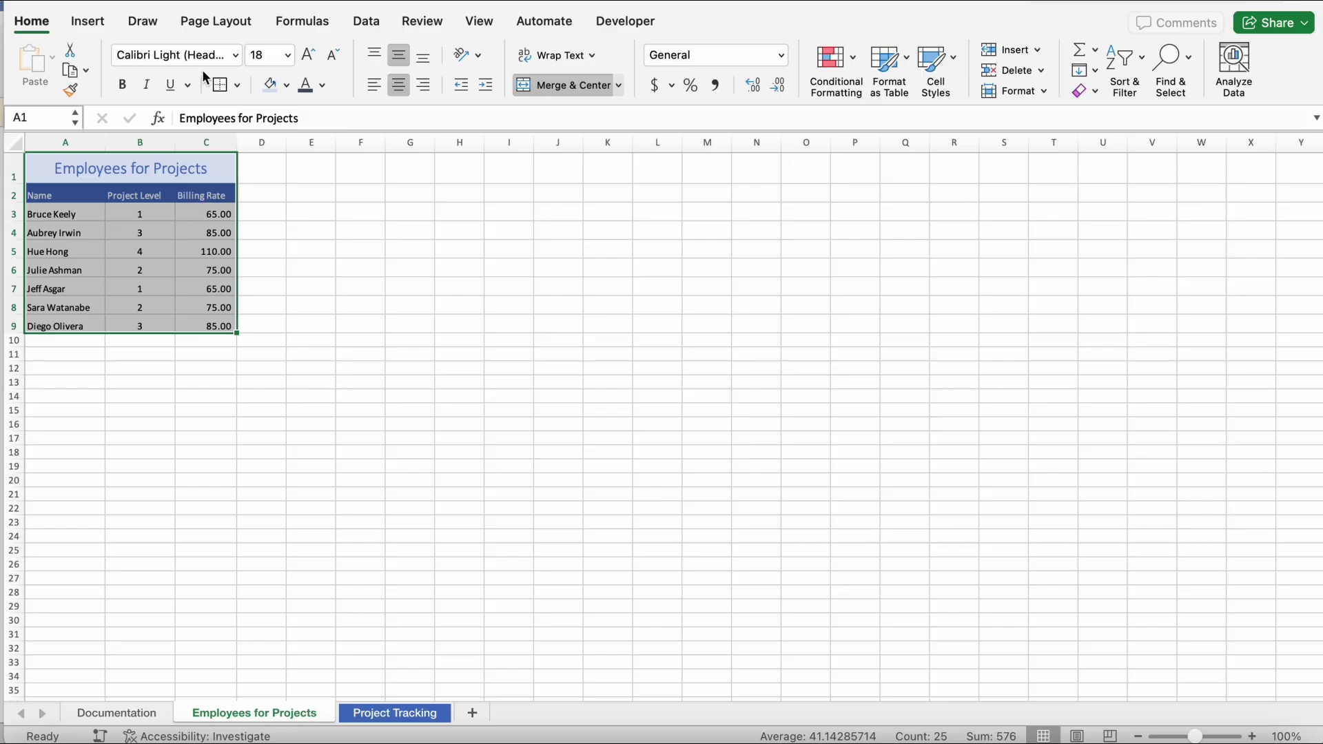
{"action": "left_click", "coordinate": [238, 86]}
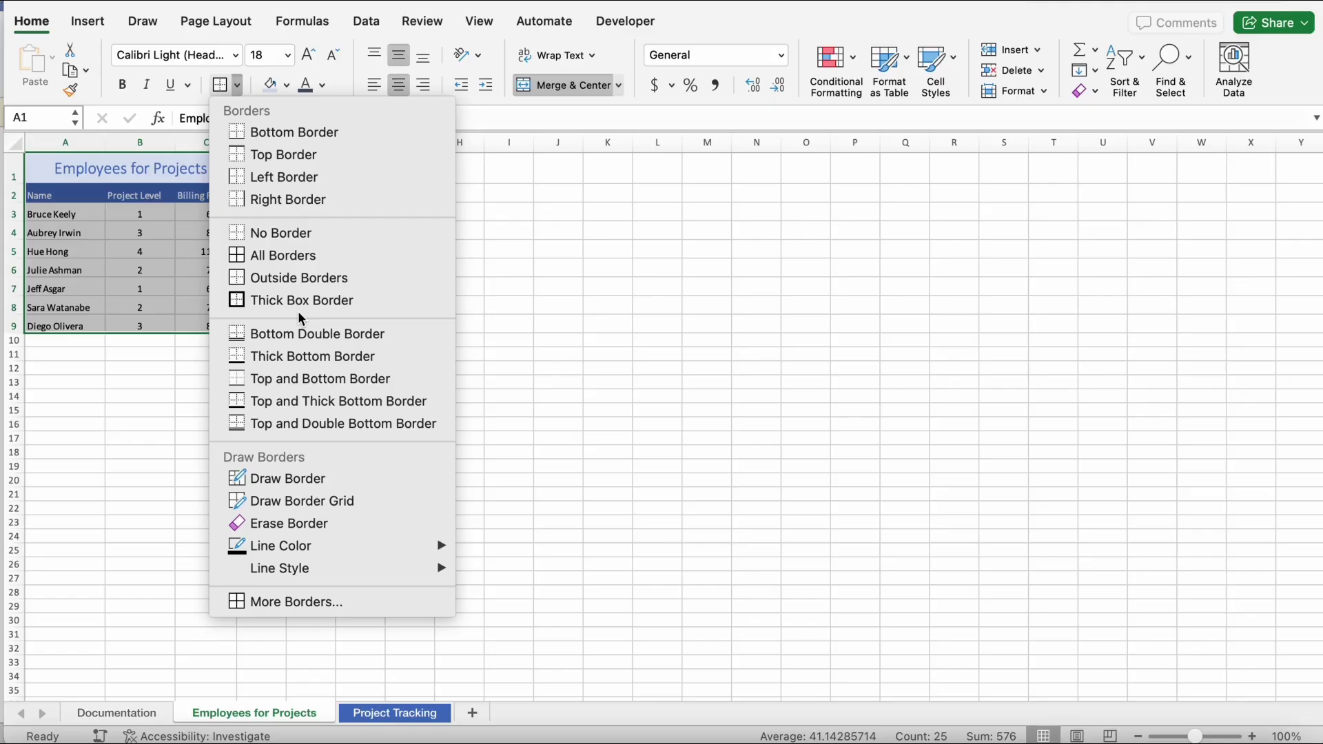
{"action": "left_click", "coordinate": [292, 282]}
{"action": "left_click_drag", "start_coordinate": [292, 353], "coordinate": [294, 367]}
{"action": "scroll", "coordinate": [225, 324], "scroll_direction": "down", "scroll_amount": 1}
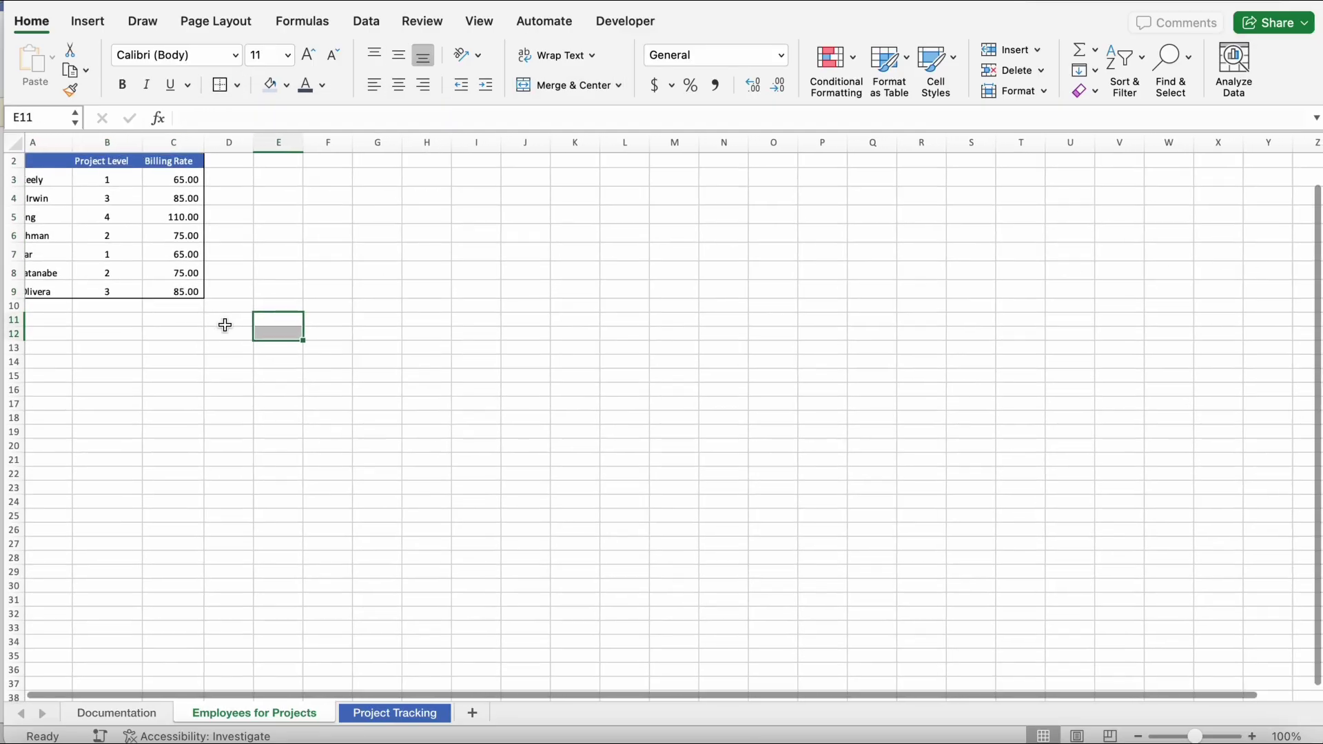
{"action": "scroll", "coordinate": [225, 326], "scroll_direction": "up", "scroll_amount": 1}
Scroll further through the Word instructions, then return to the Excel workbook
{"action": "key", "text": "super+Tab"}
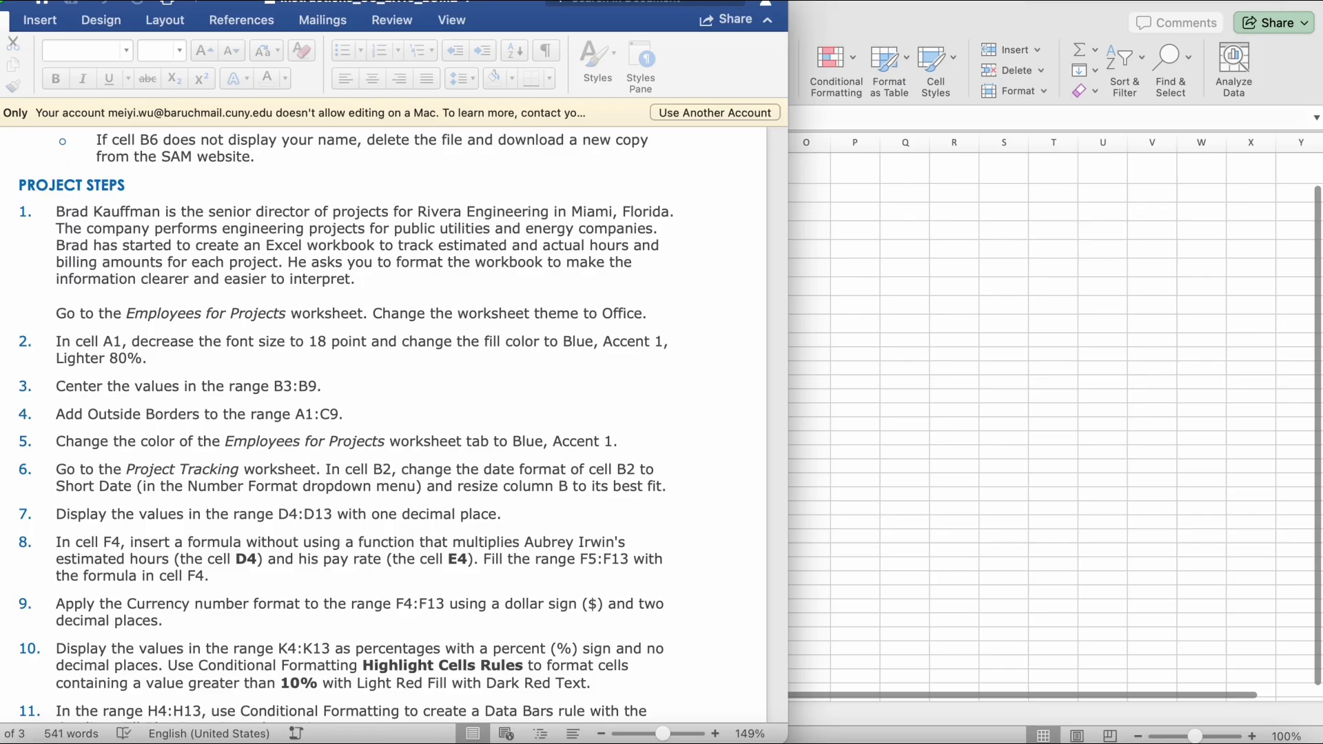
{"action": "scroll", "coordinate": [131, 404], "scroll_direction": "down", "scroll_amount": 4}
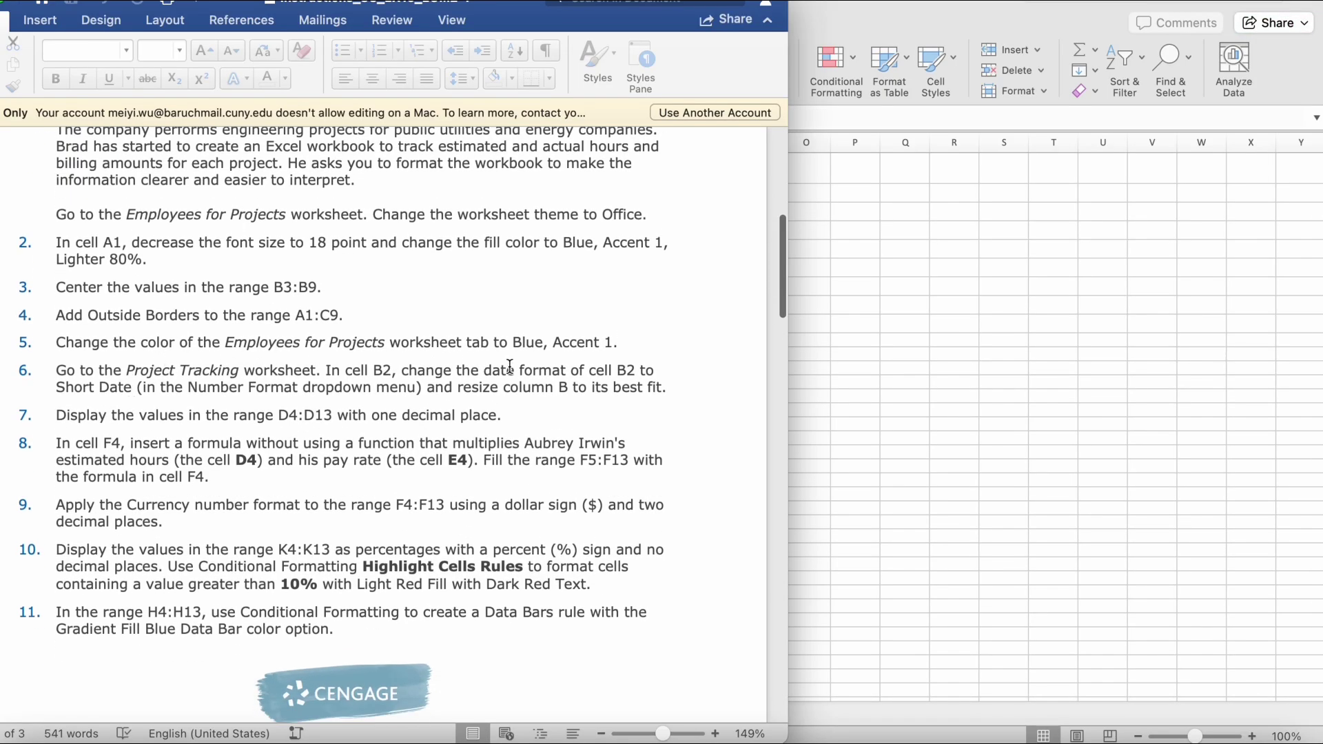
{"action": "left_click", "coordinate": [850, 457]}
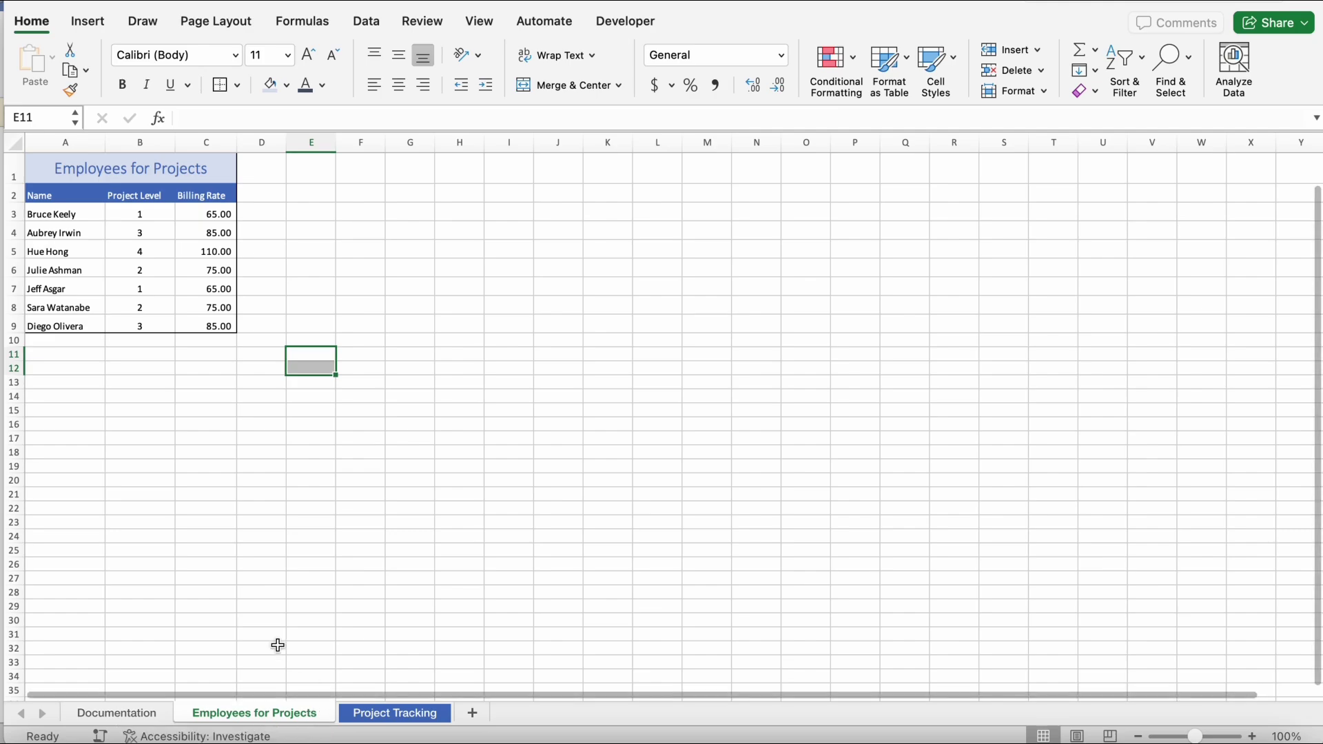
Set the Employees for Projects sheet tab color to Blue, Accent 1
{"action": "right_click", "coordinate": [314, 717]}
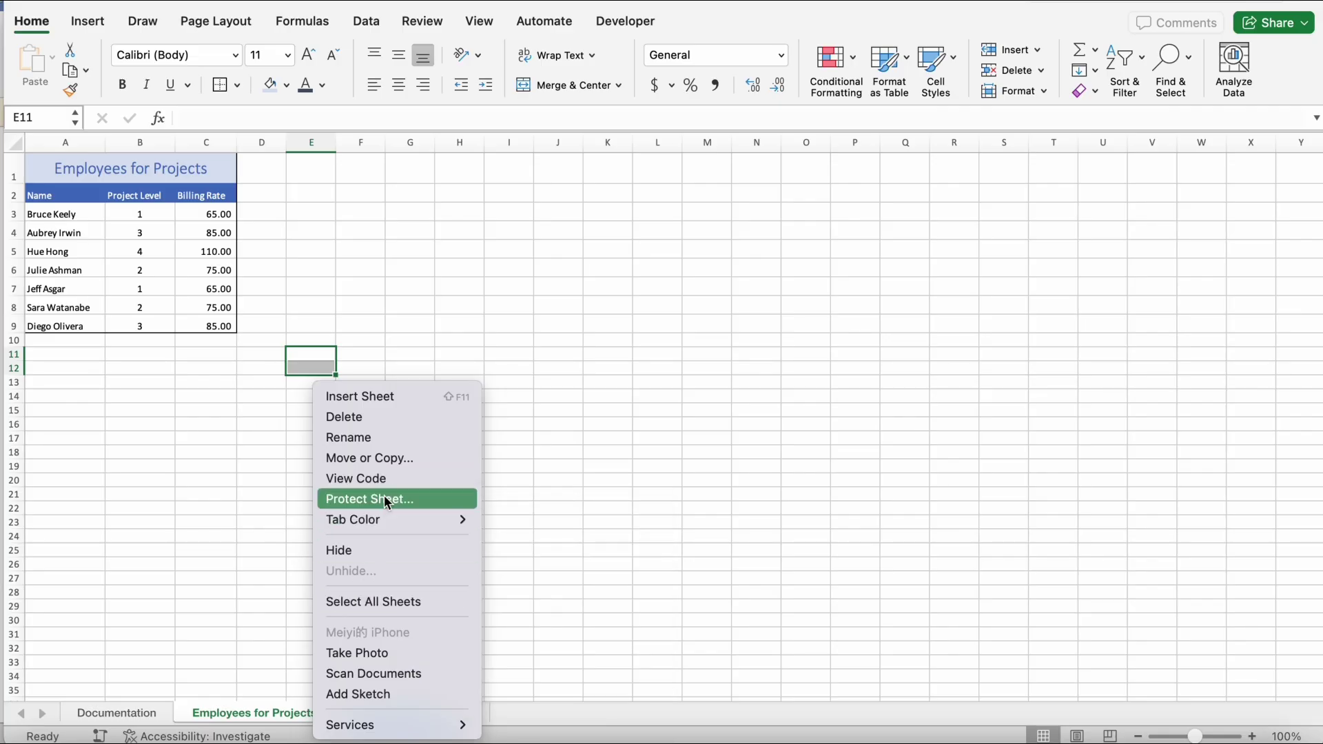
{"action": "mouse_move", "coordinate": [386, 518]}
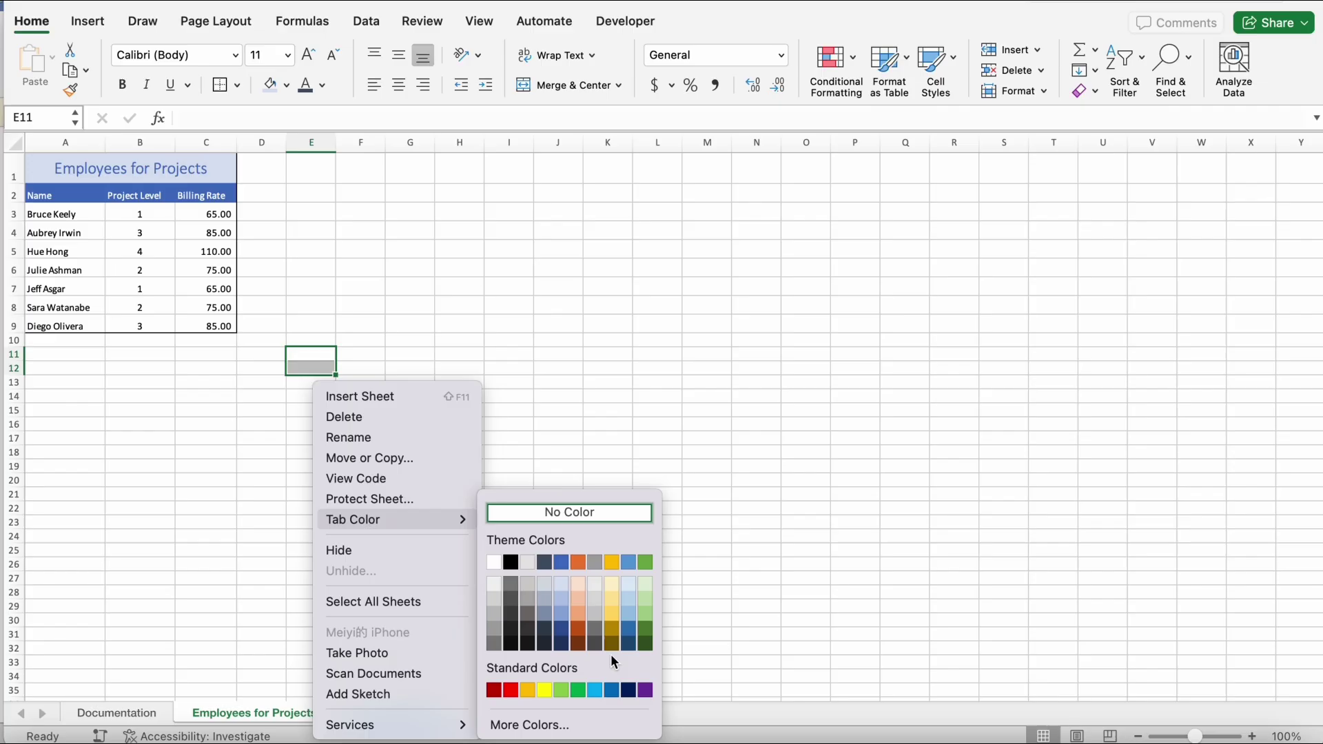
{"action": "left_click", "coordinate": [563, 563]}
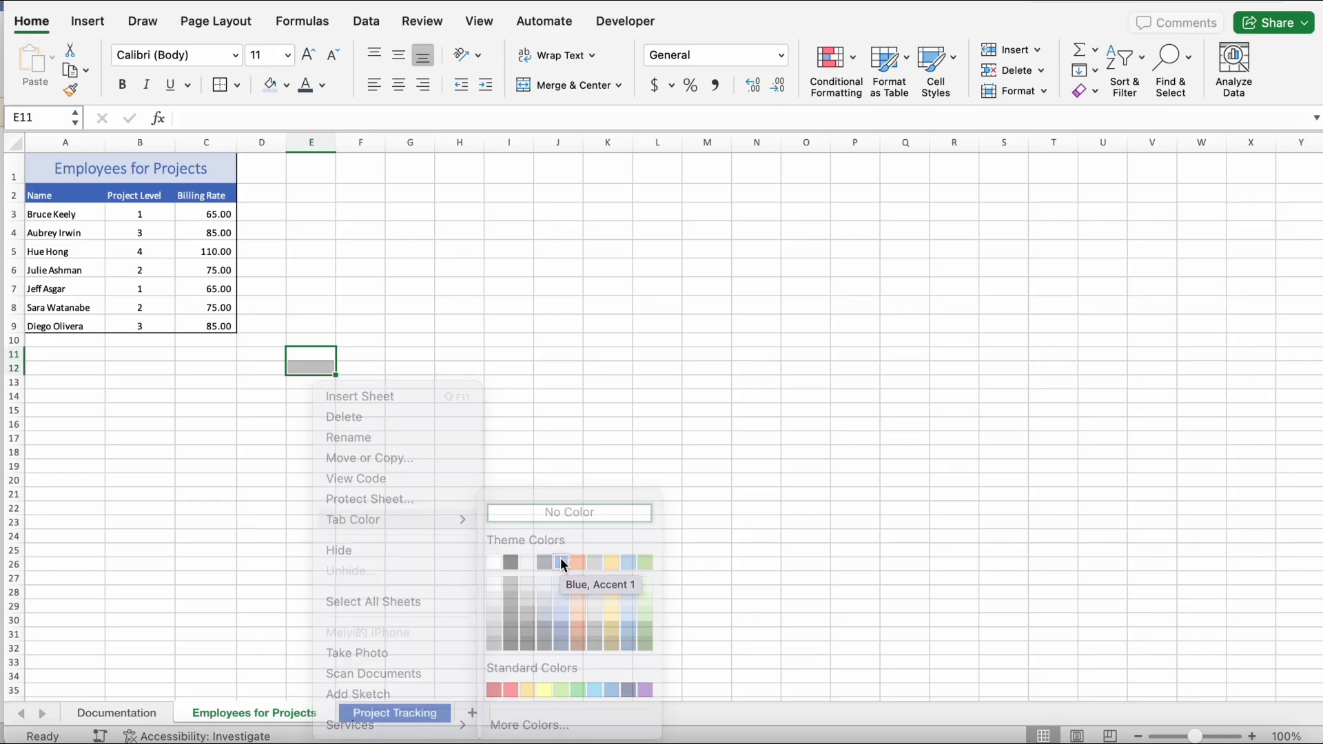
{"action": "left_click", "coordinate": [562, 565]}
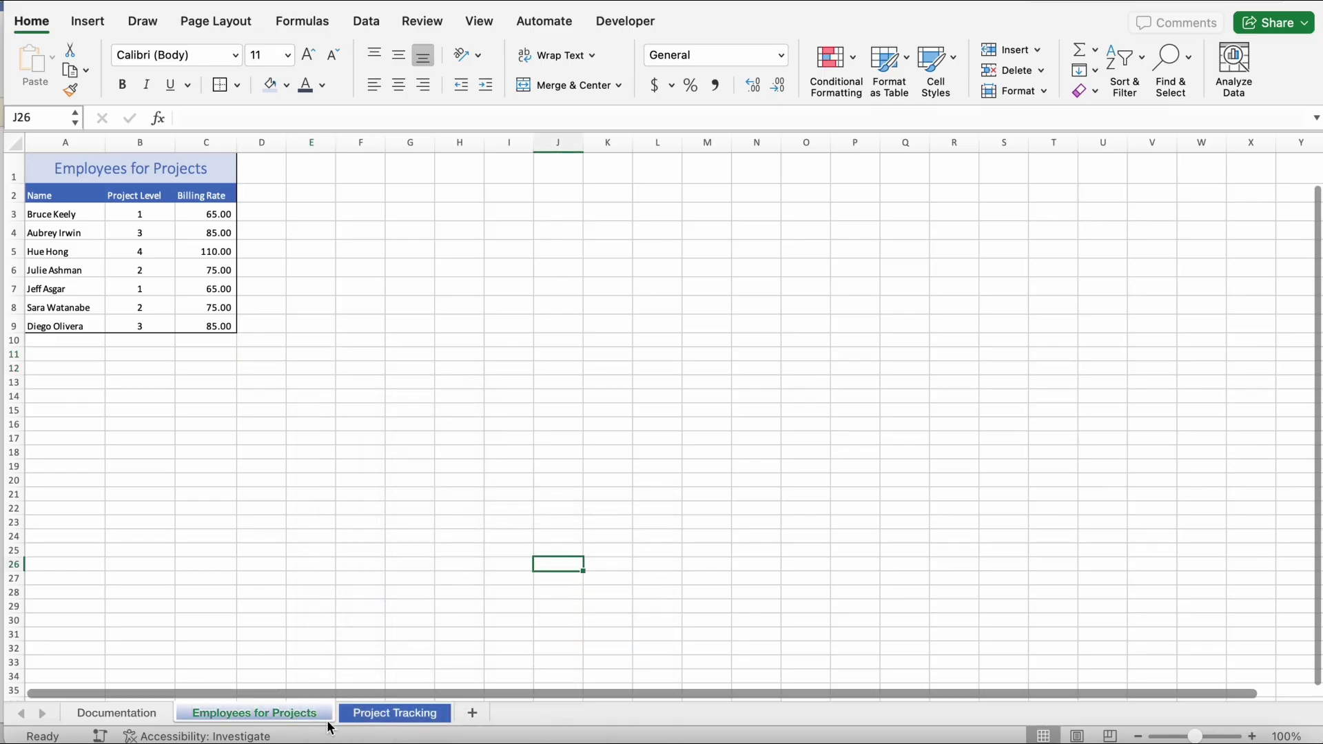
{"action": "key", "text": "super+Tab"}
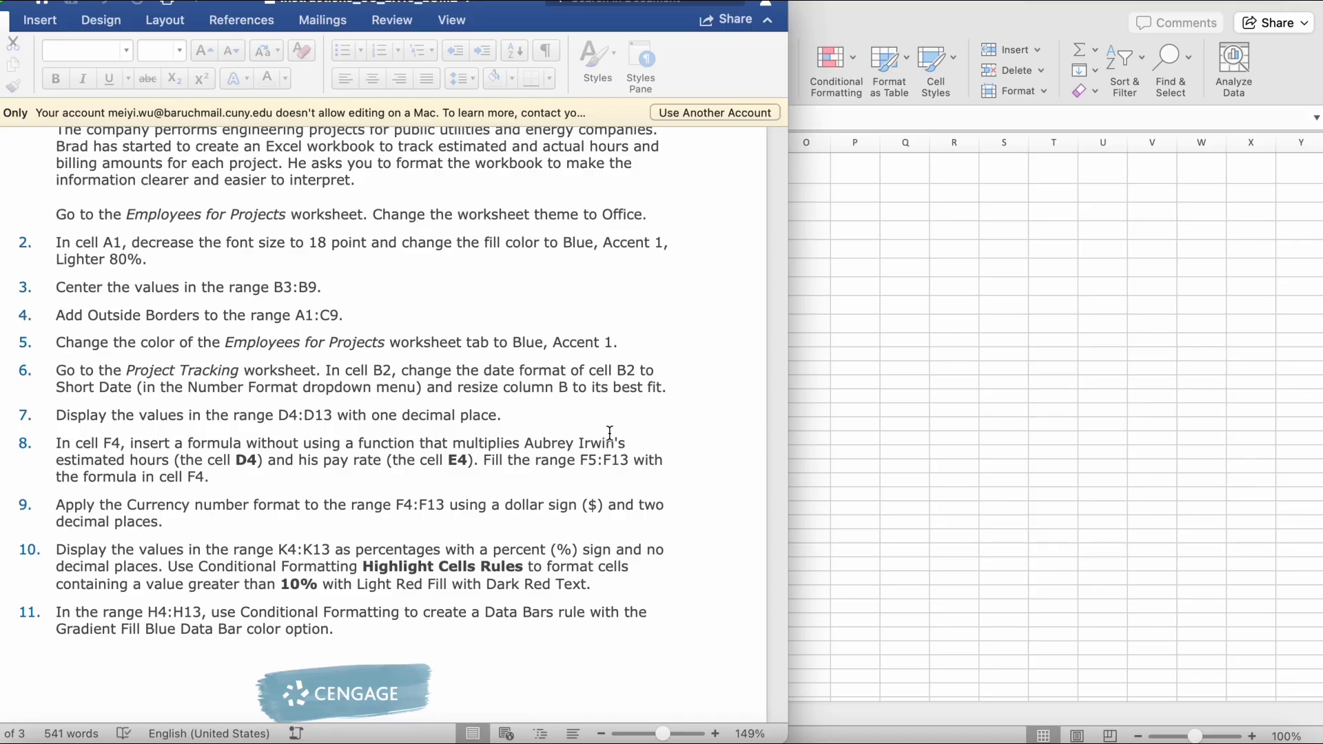
Bring the Excel workbook back in front of the Word instructions
{"action": "left_click", "coordinate": [820, 499]}
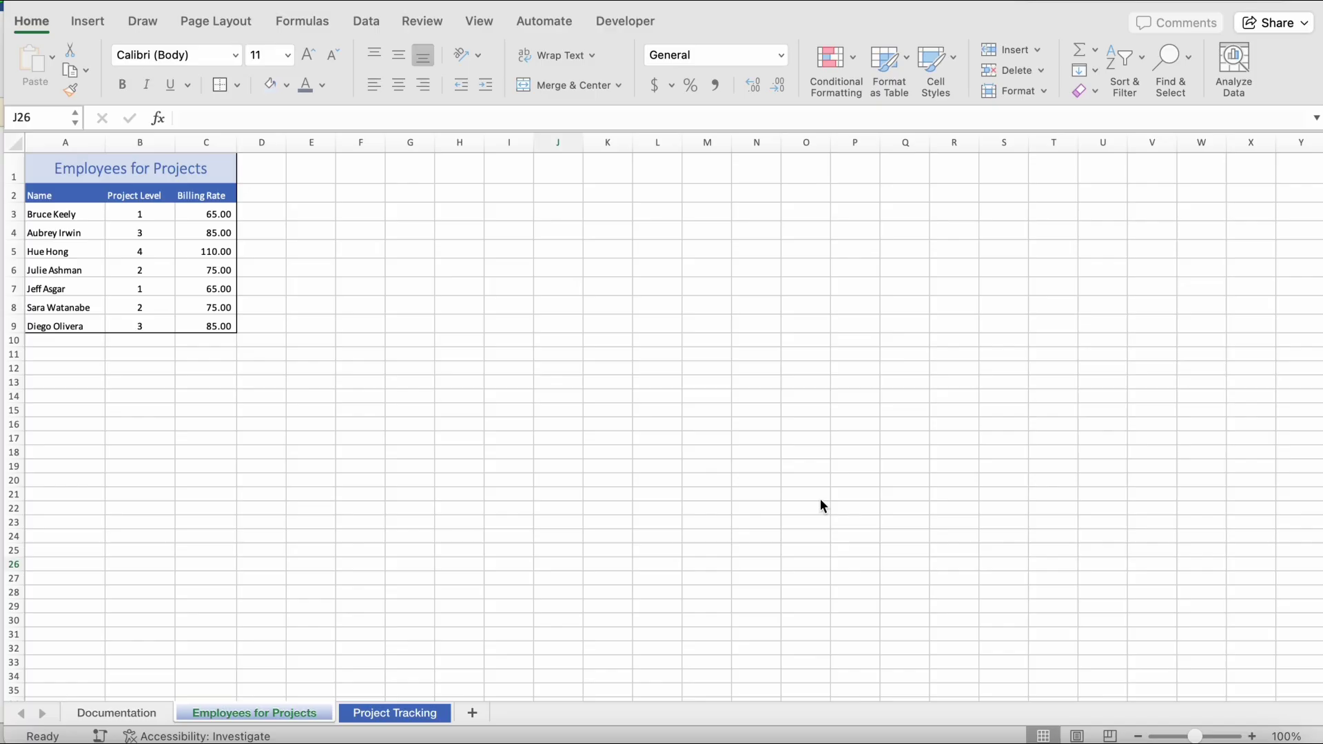
On Project Tracking, format B2 as Short Date (5/20/21) and narrow column B to fit
{"action": "left_click", "coordinate": [423, 708]}
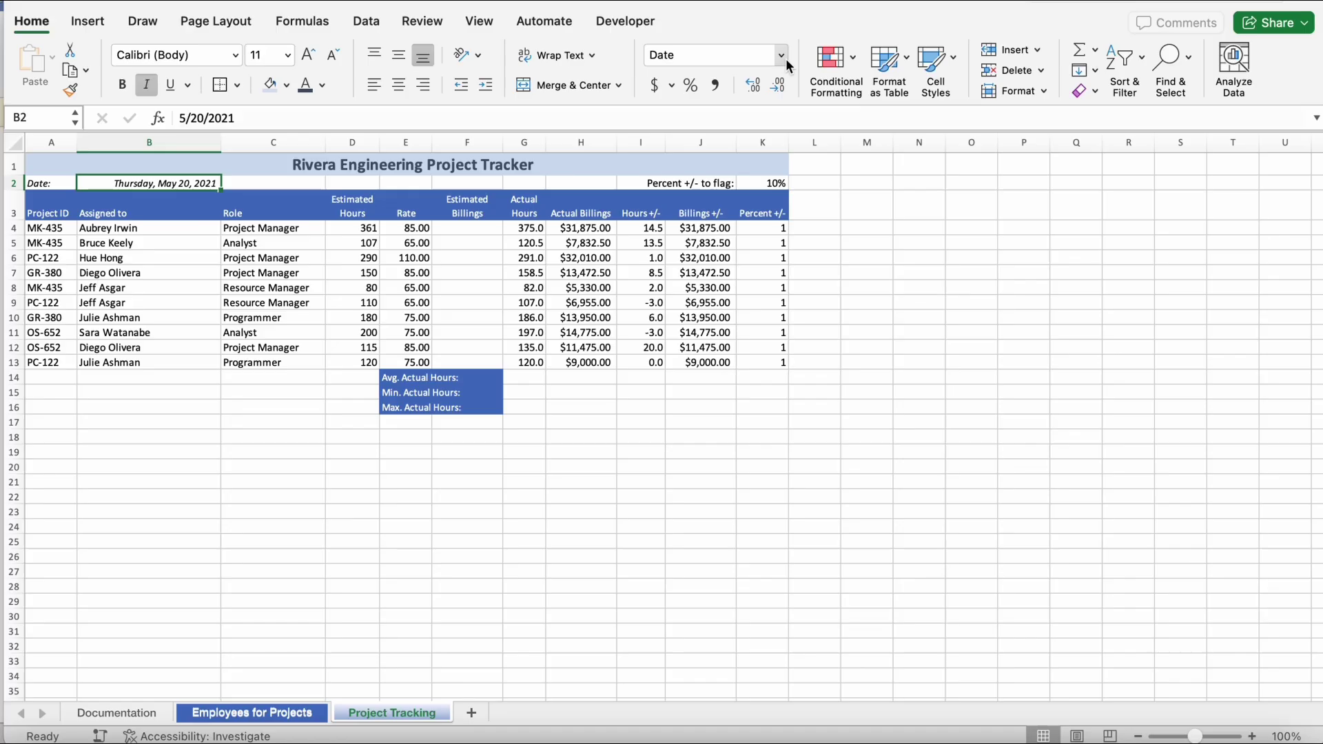
{"action": "left_click", "coordinate": [782, 55]}
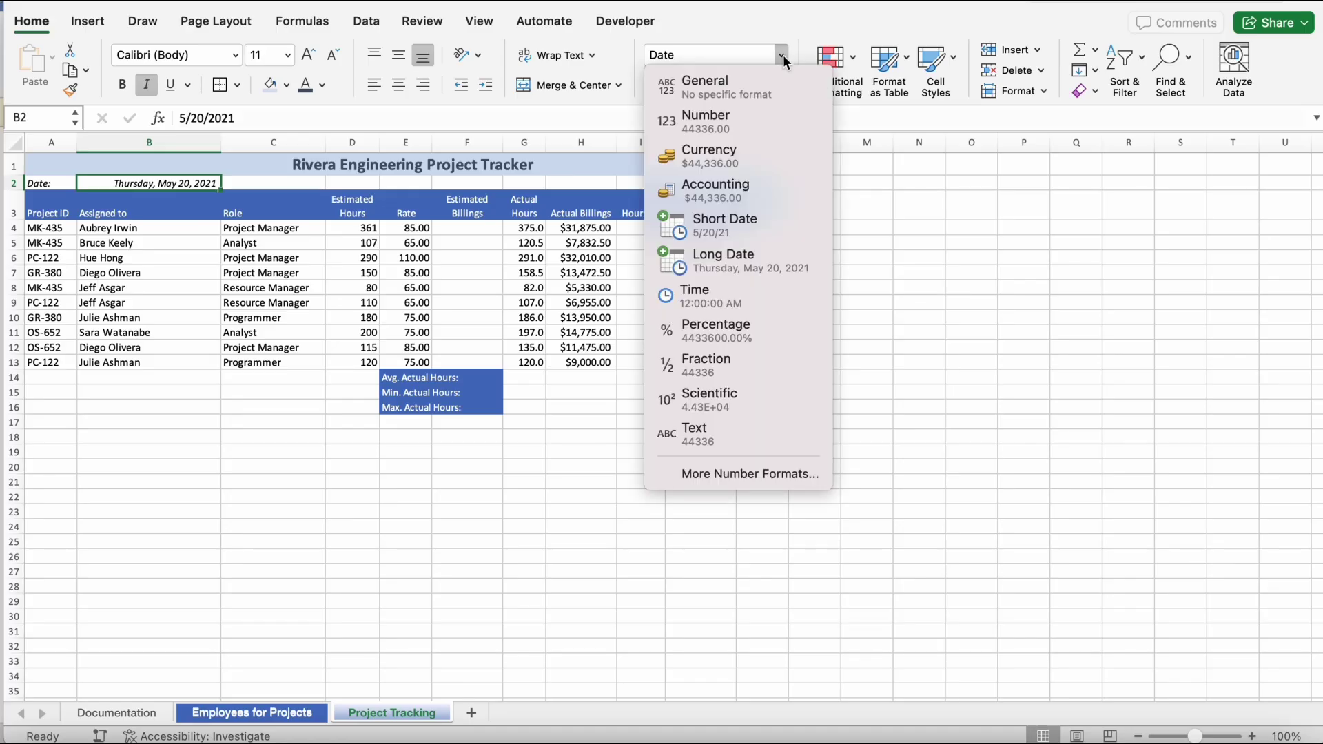
{"action": "left_click", "coordinate": [760, 230]}
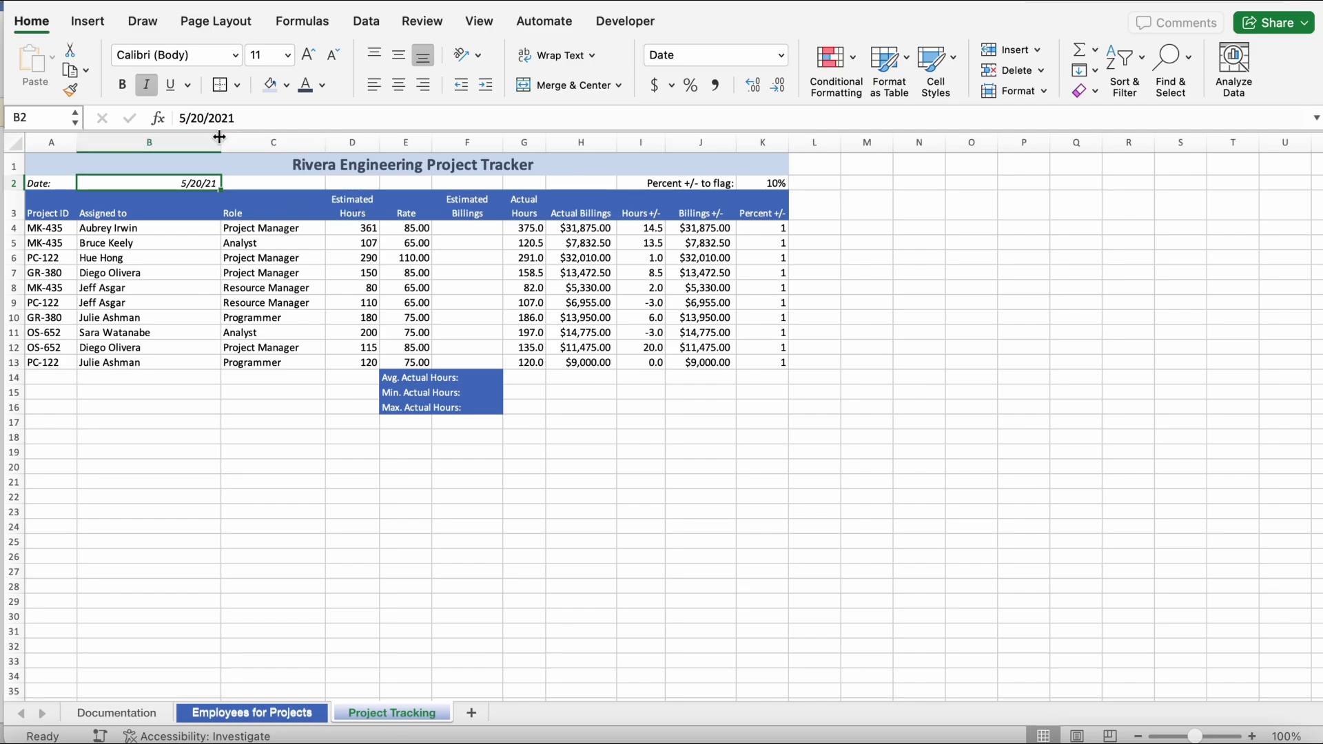
{"action": "left_click_drag", "start_coordinate": [222, 139], "coordinate": [154, 142]}
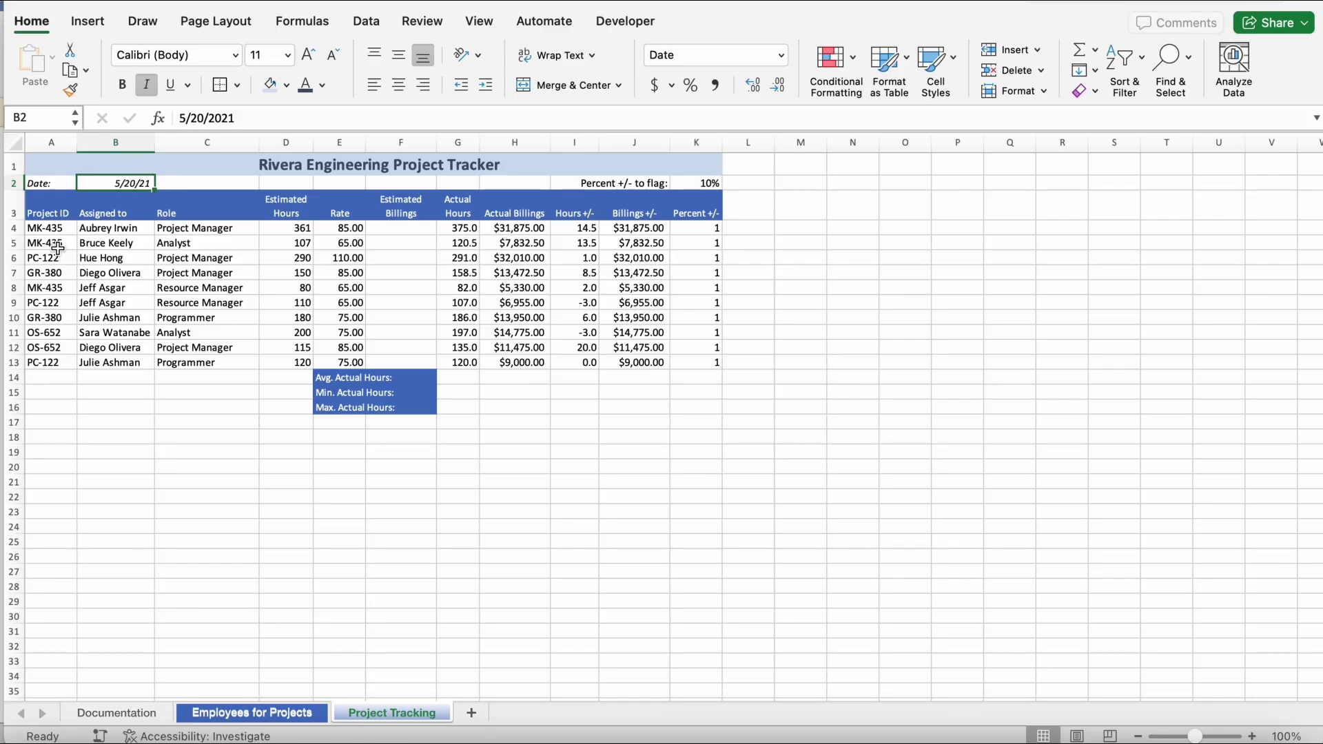
{"action": "key", "text": "super+Tab"}
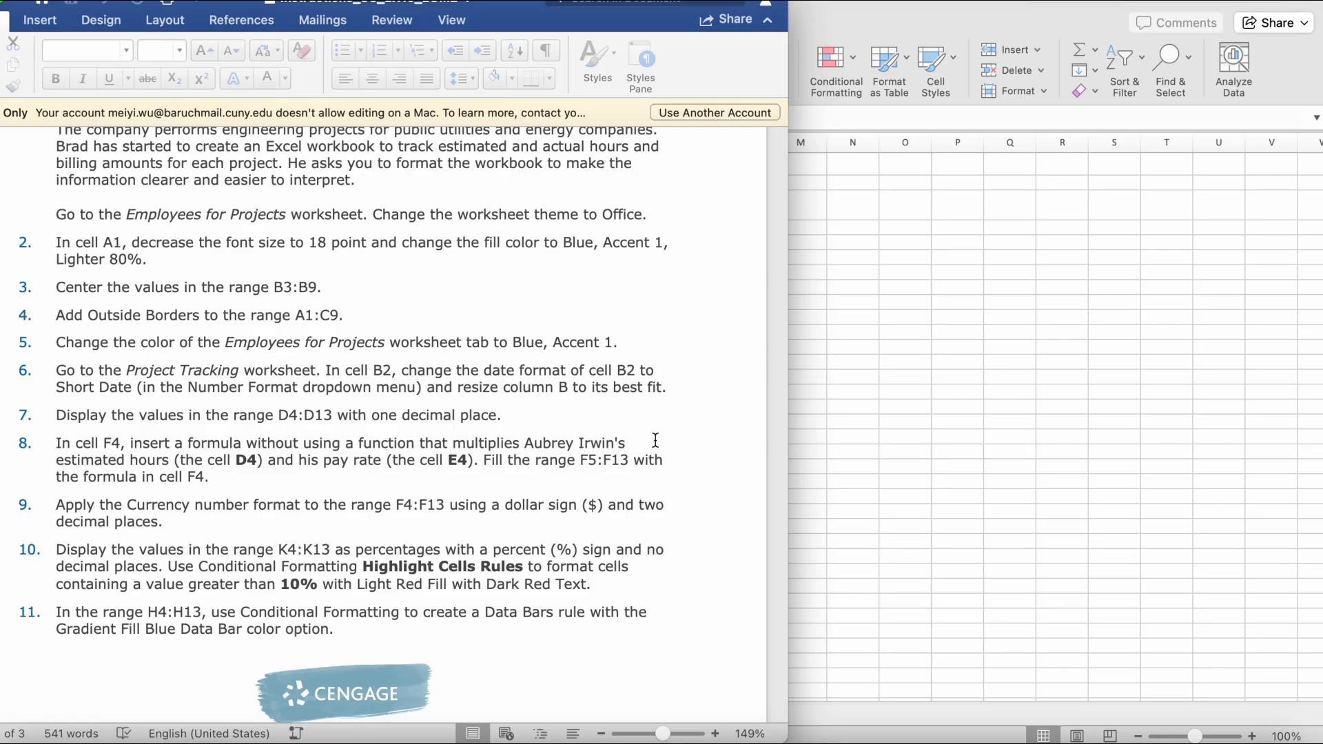
Format Estimated Hours D4:D13 as Number with 1 decimal place, e.g. 360.5
{"action": "left_click", "coordinate": [879, 441]}
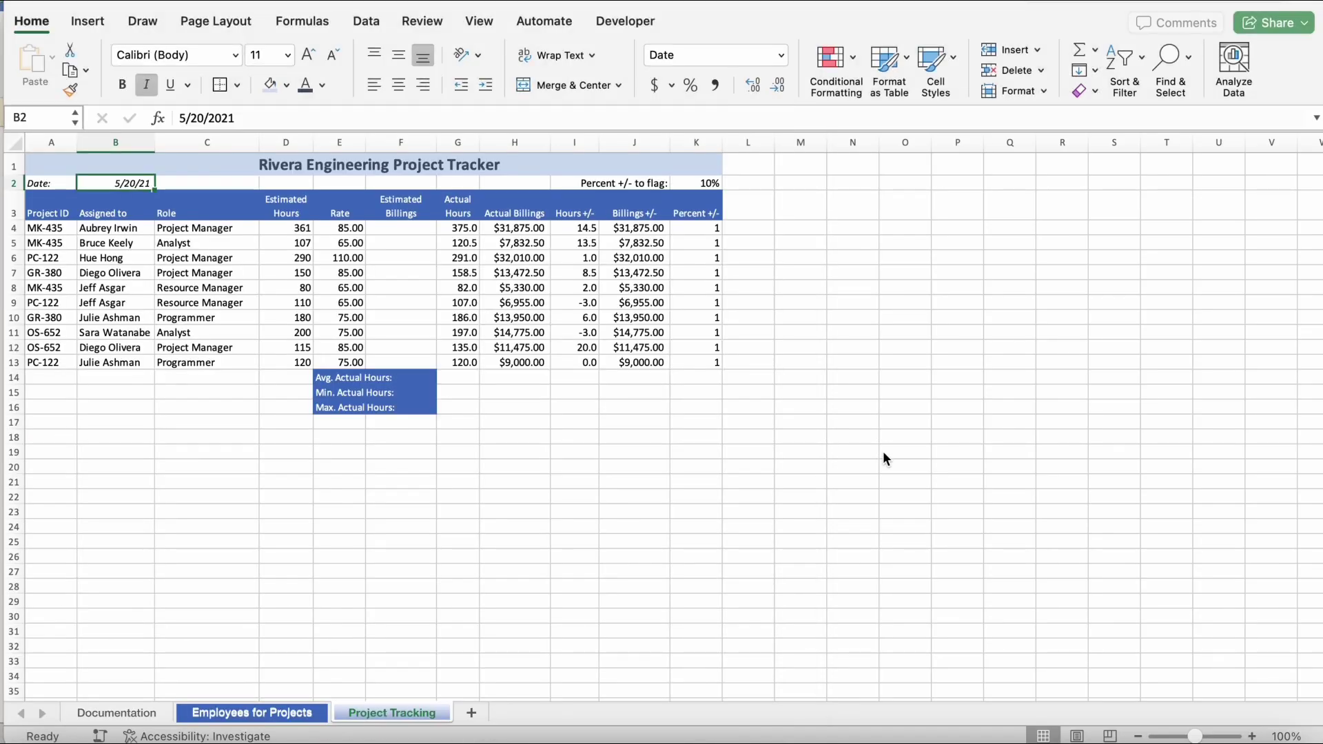
{"action": "left_click", "coordinate": [289, 215]}
{"action": "left_click", "coordinate": [293, 230]}
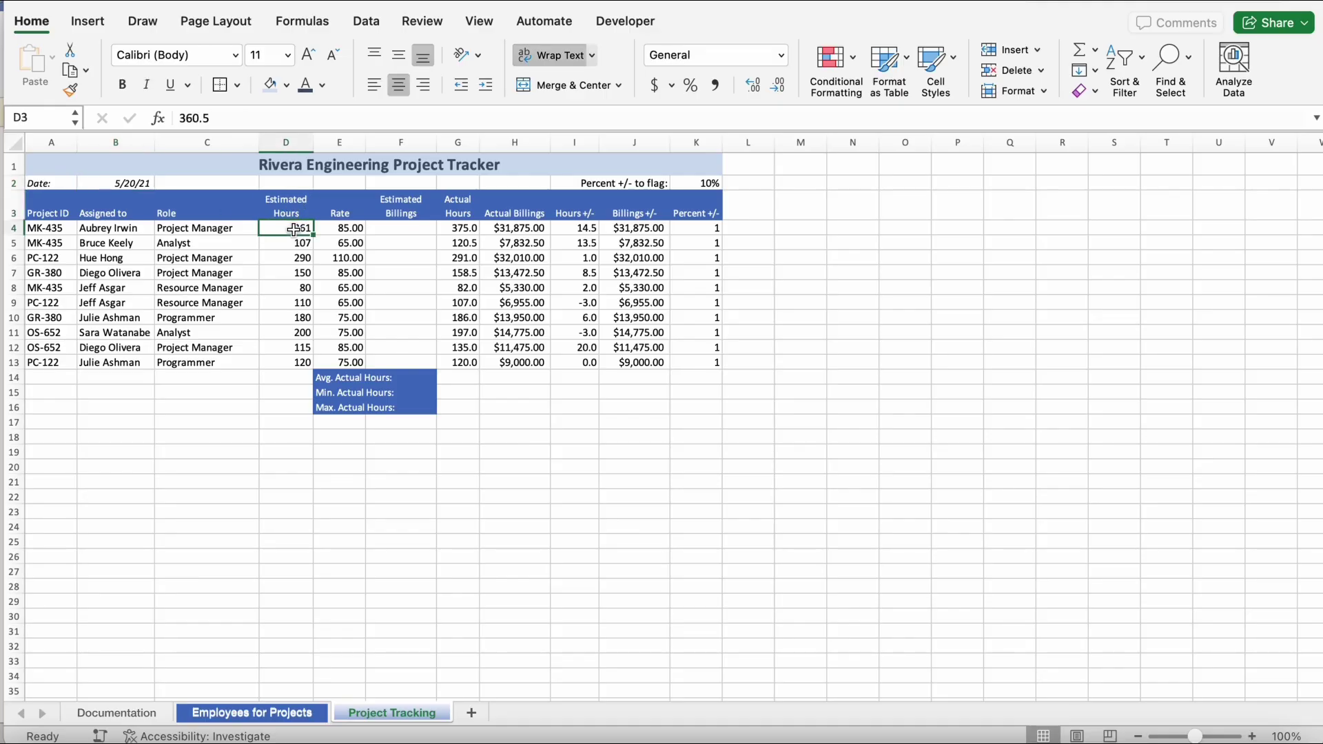
{"action": "left_click_drag", "start_coordinate": [293, 230], "coordinate": [303, 363]}
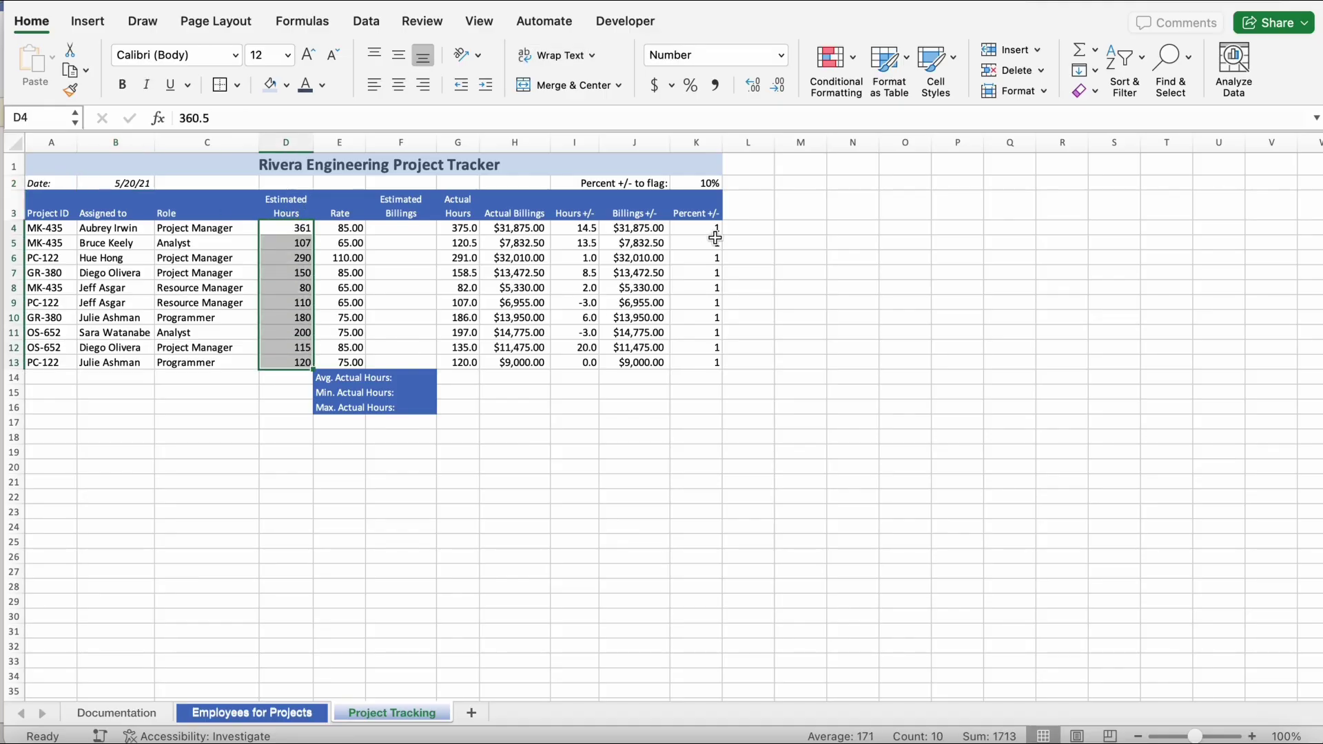
{"action": "left_click", "coordinate": [783, 55]}
{"action": "left_click", "coordinate": [733, 468]}
{"action": "left_click", "coordinate": [491, 141]}
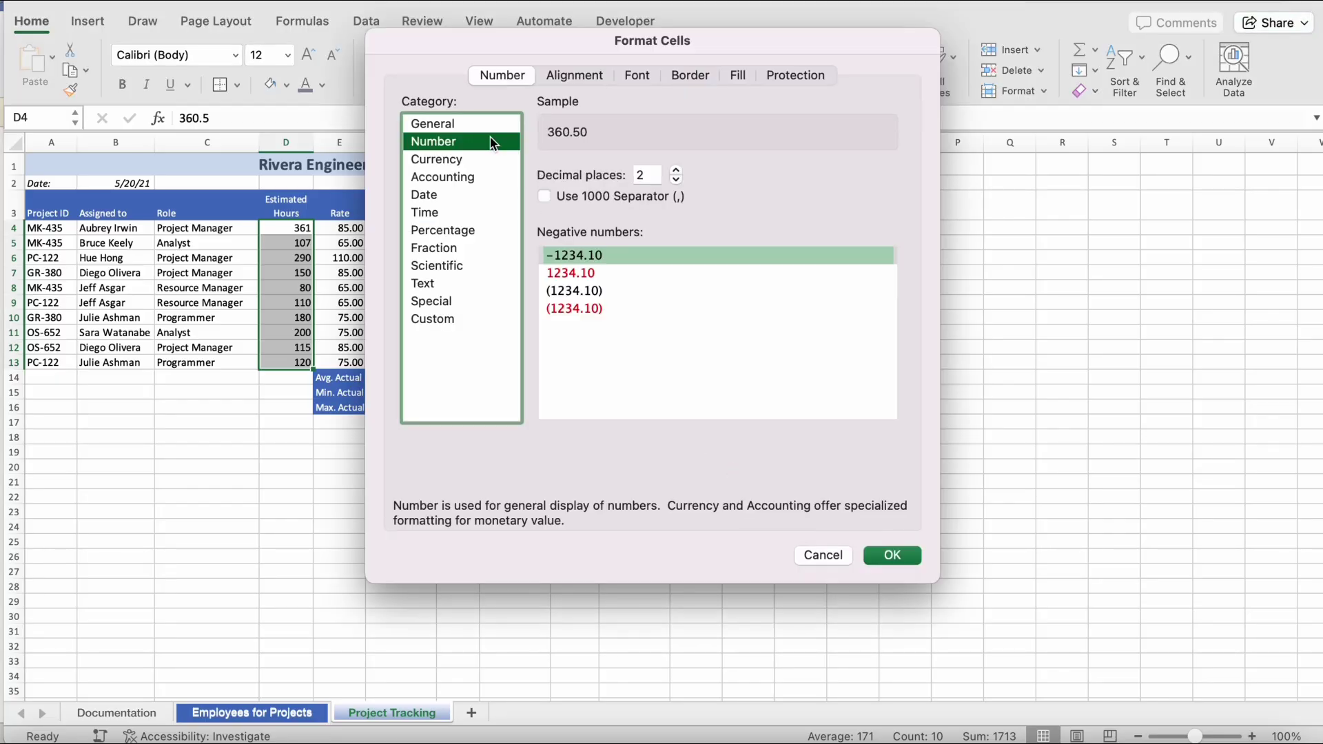
{"action": "left_click", "coordinate": [678, 178]}
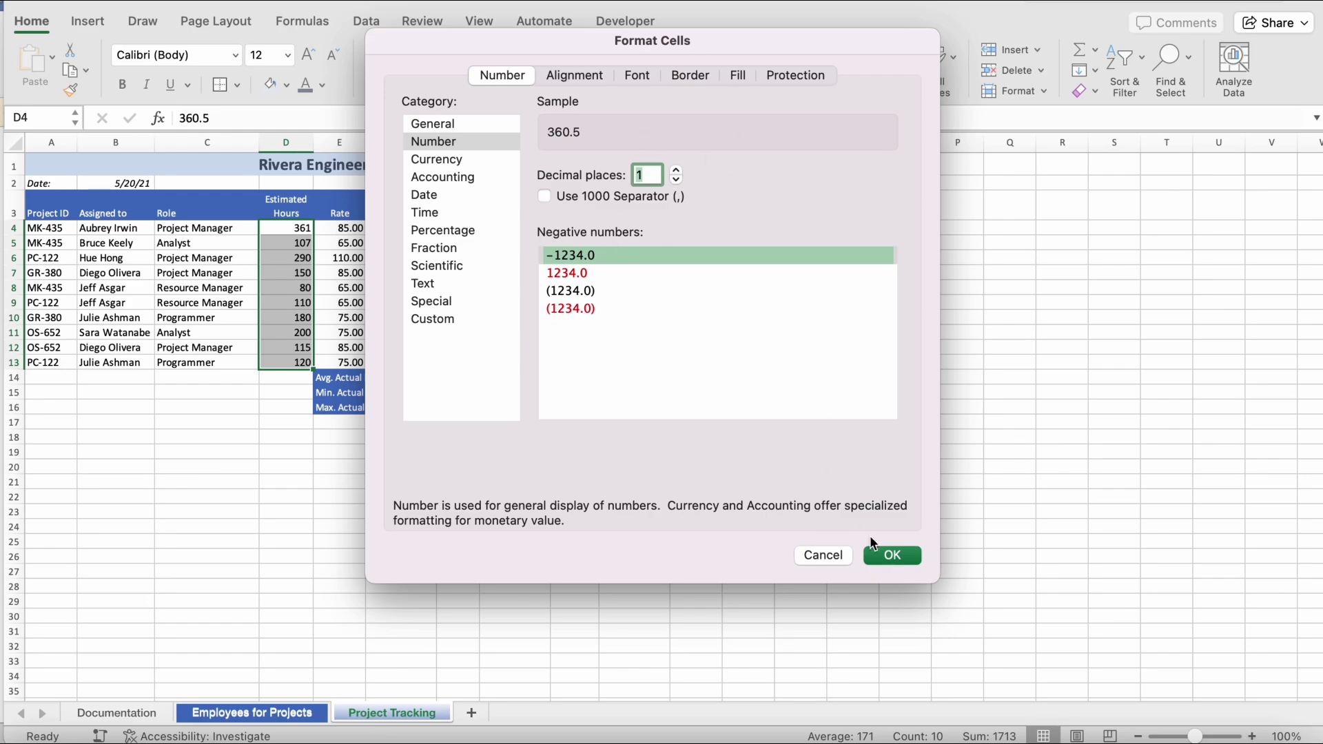
{"action": "left_click", "coordinate": [911, 558]}
{"action": "left_click", "coordinate": [360, 451]}
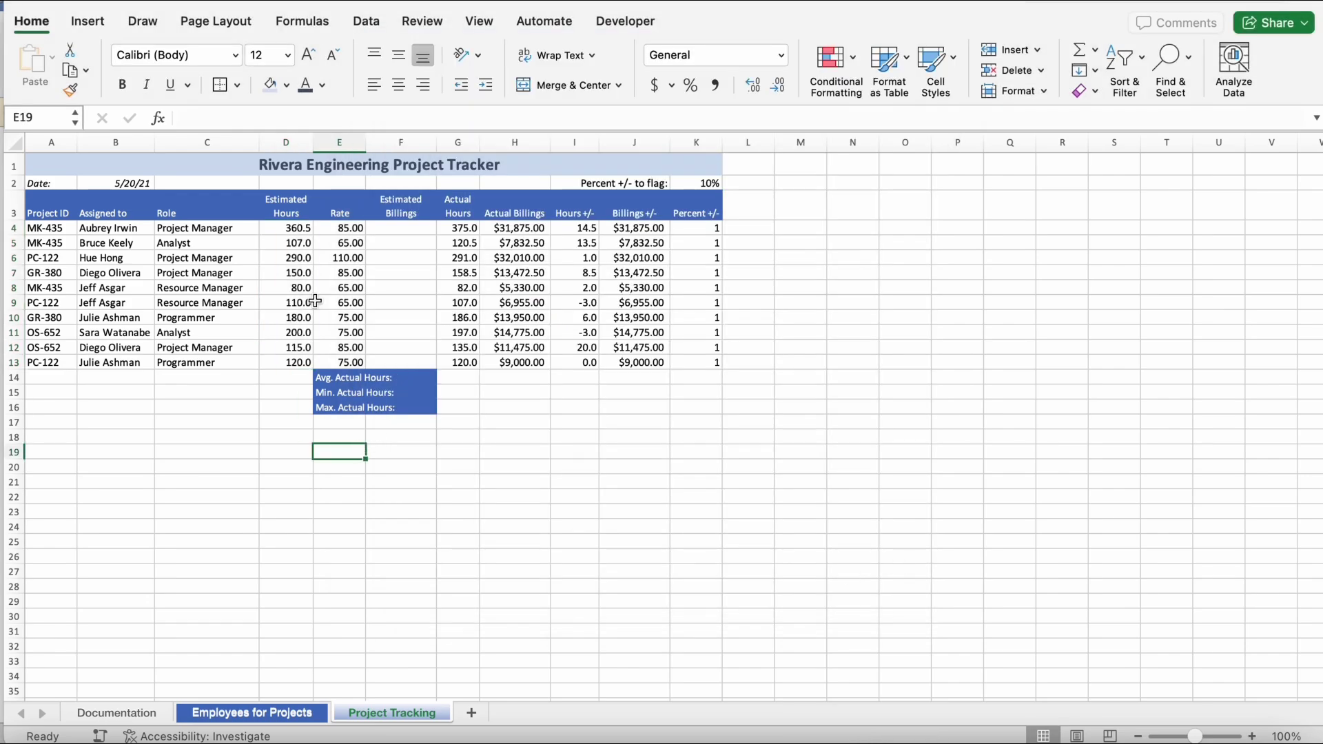
{"action": "key", "text": "super+Tab"}
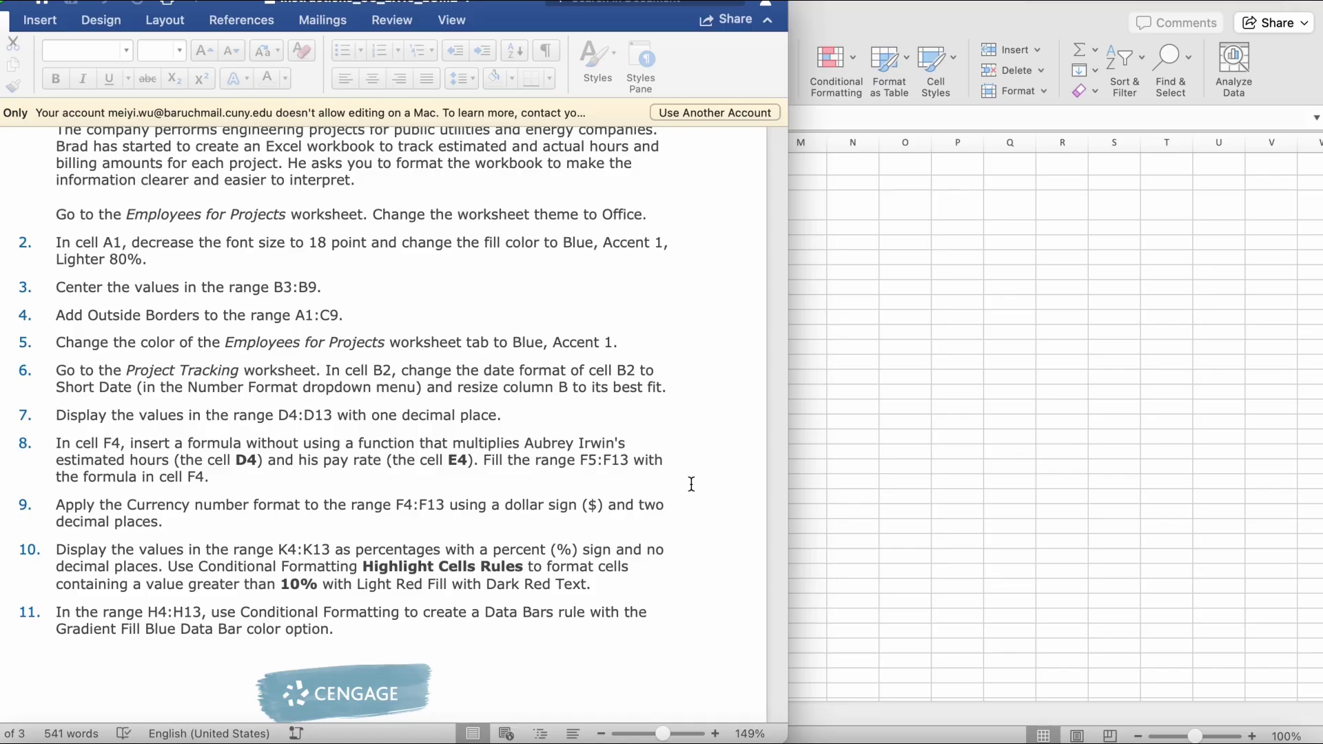
Enter =D4*E4 in F4 to get estimated billings of 30642.5, then return to the Word instructions
{"action": "left_click", "coordinate": [845, 502]}
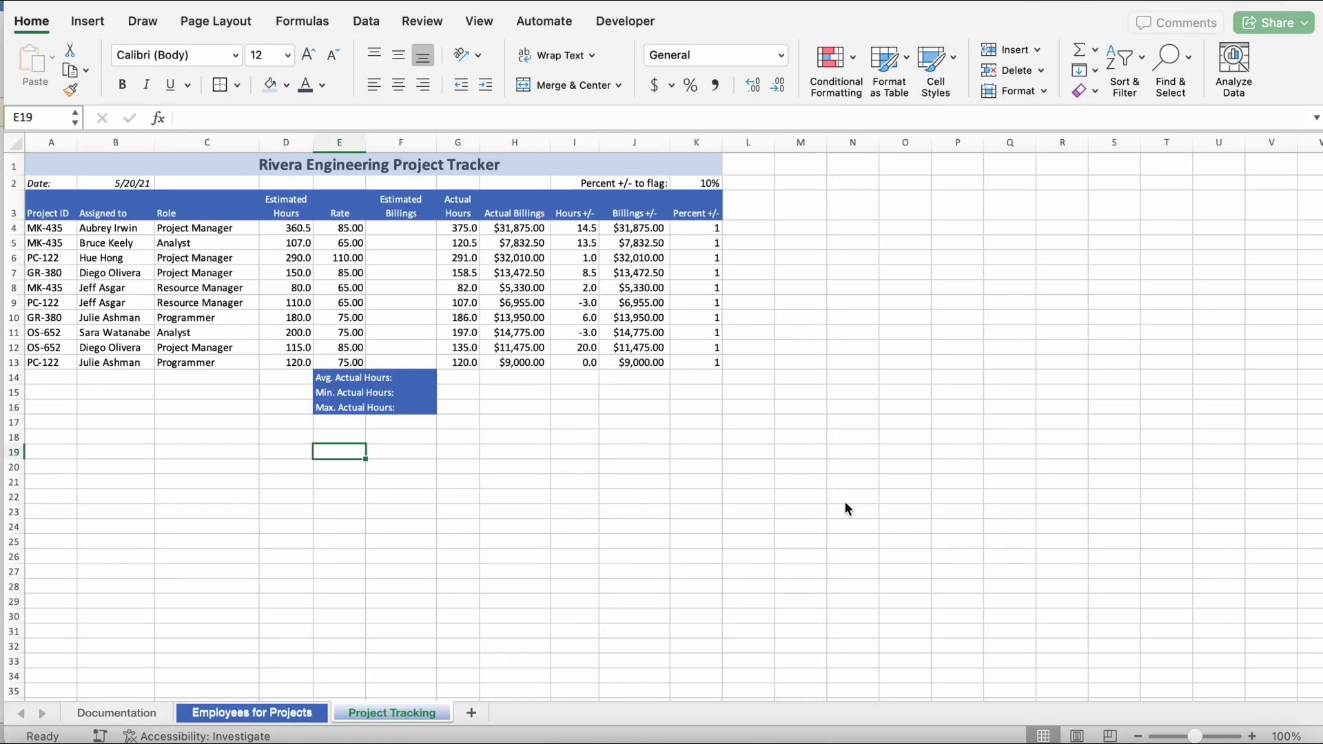
{"action": "left_click", "coordinate": [419, 227]}
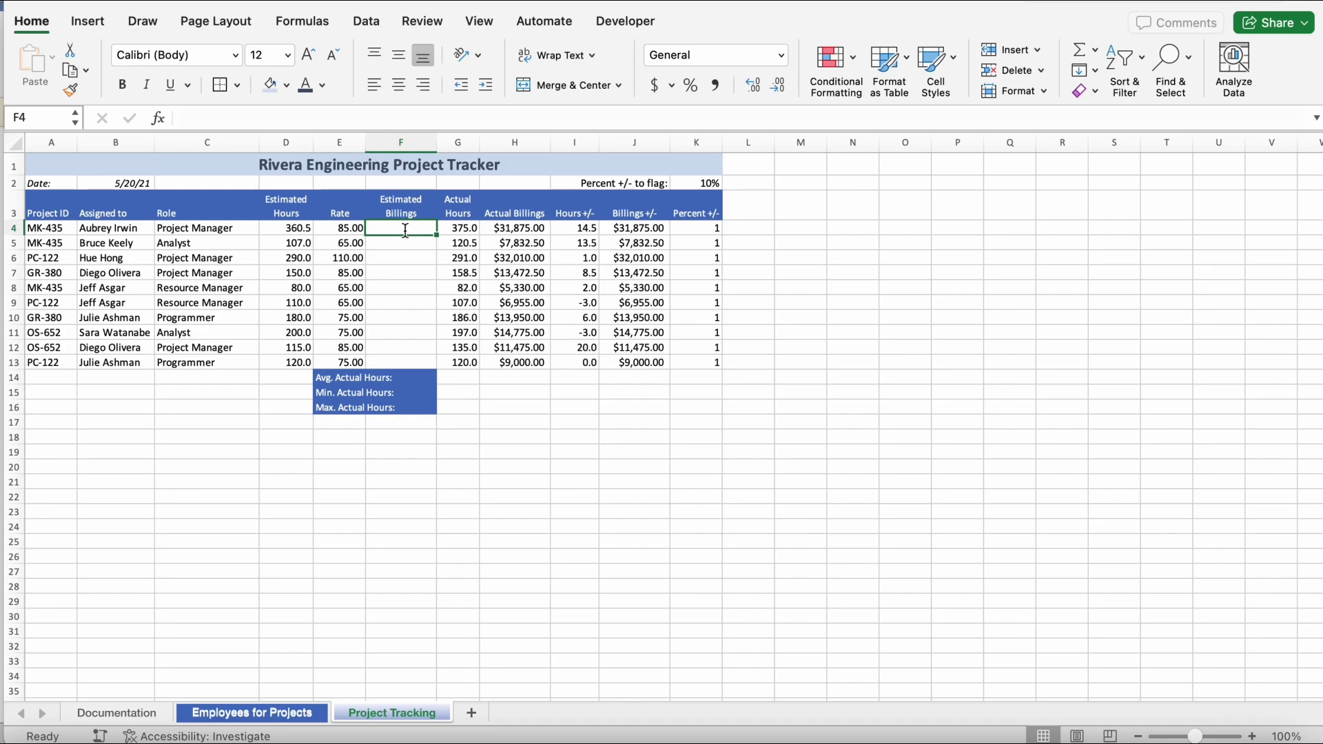
{"action": "type", "text": "="}
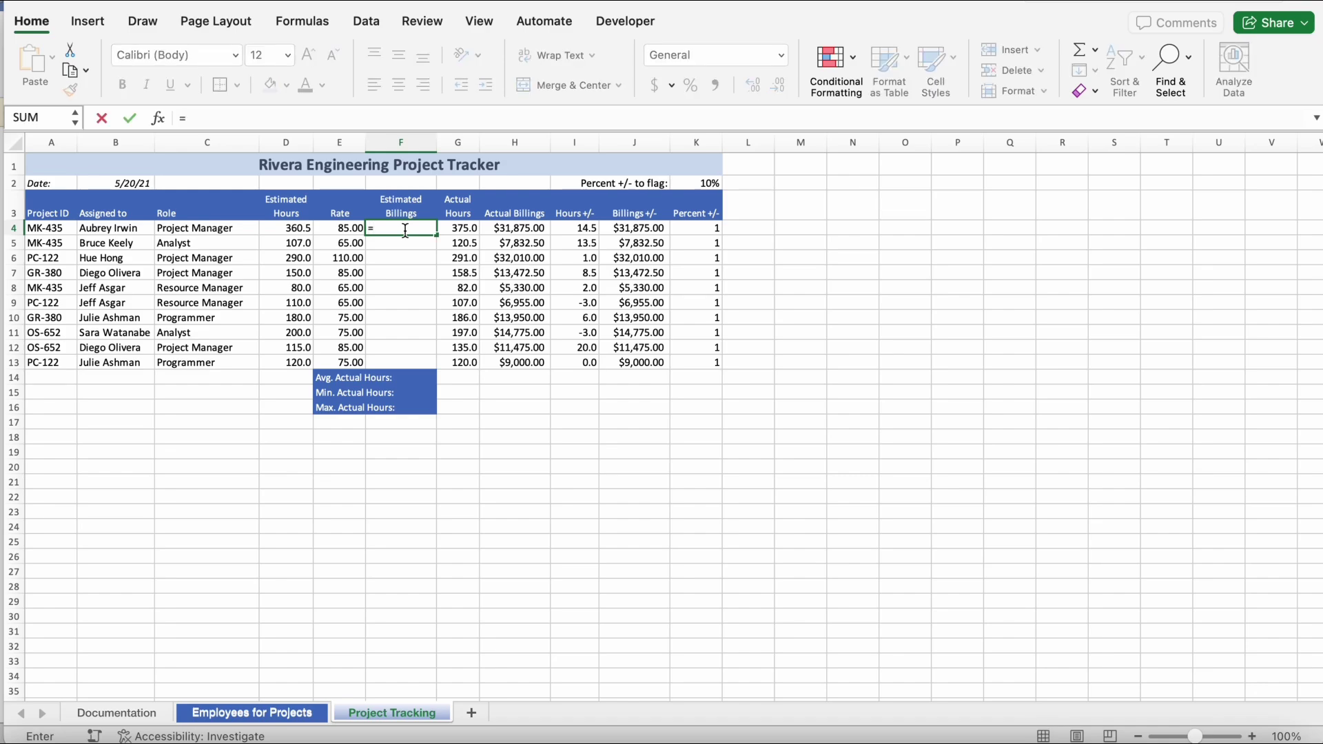
{"action": "left_click", "coordinate": [283, 230]}
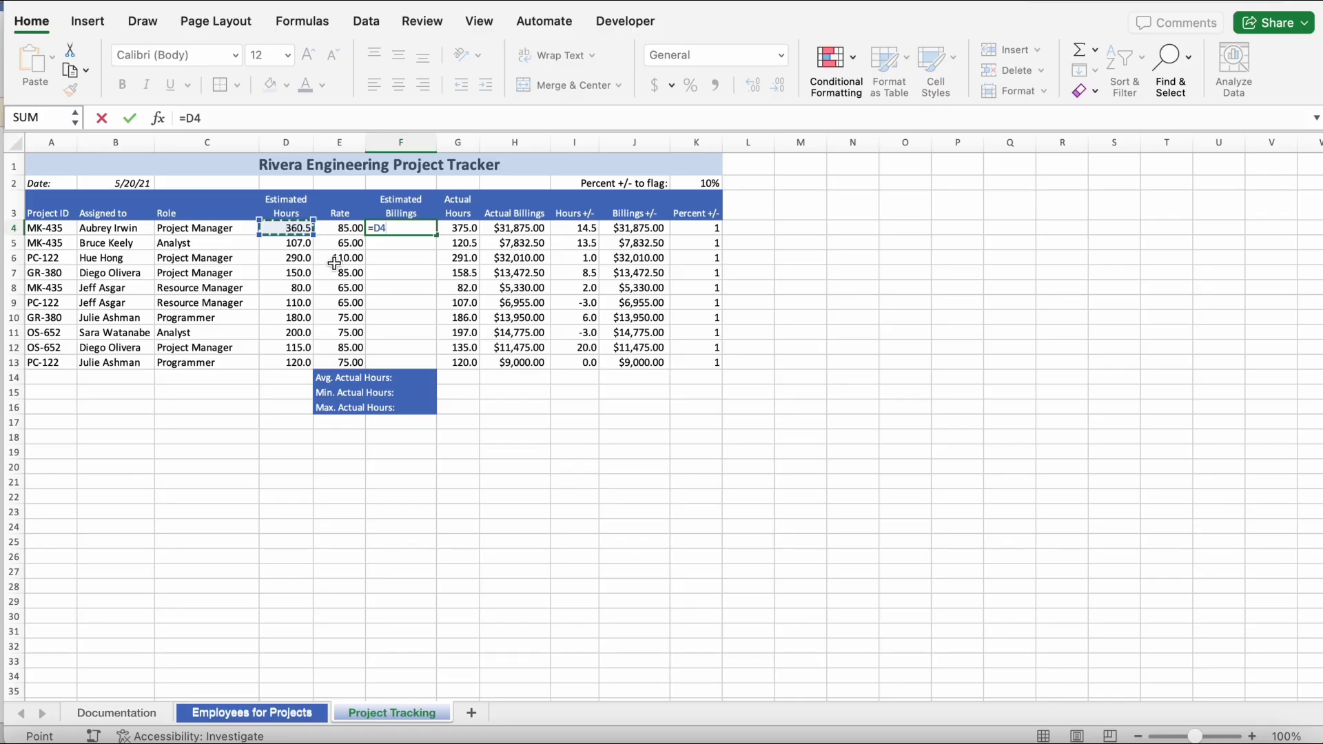
{"action": "type", "text": "*"}
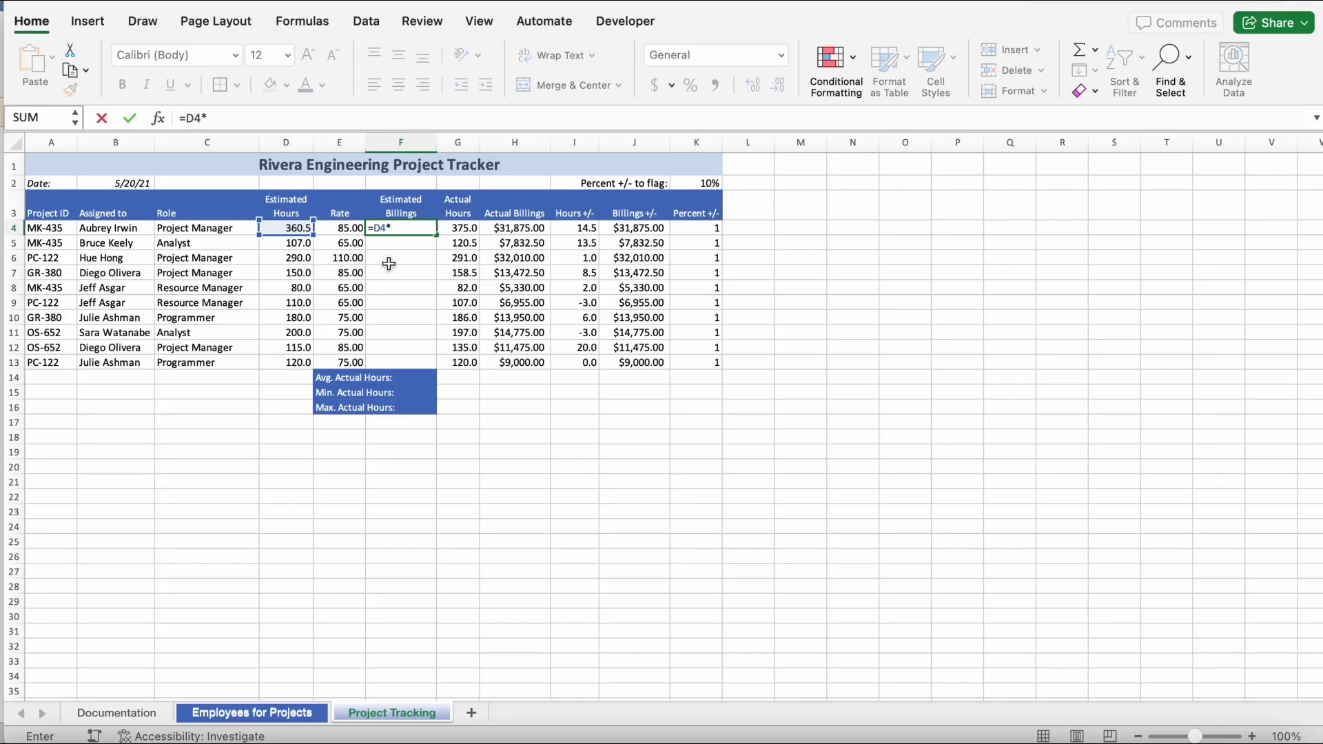
{"action": "left_click", "coordinate": [347, 229]}
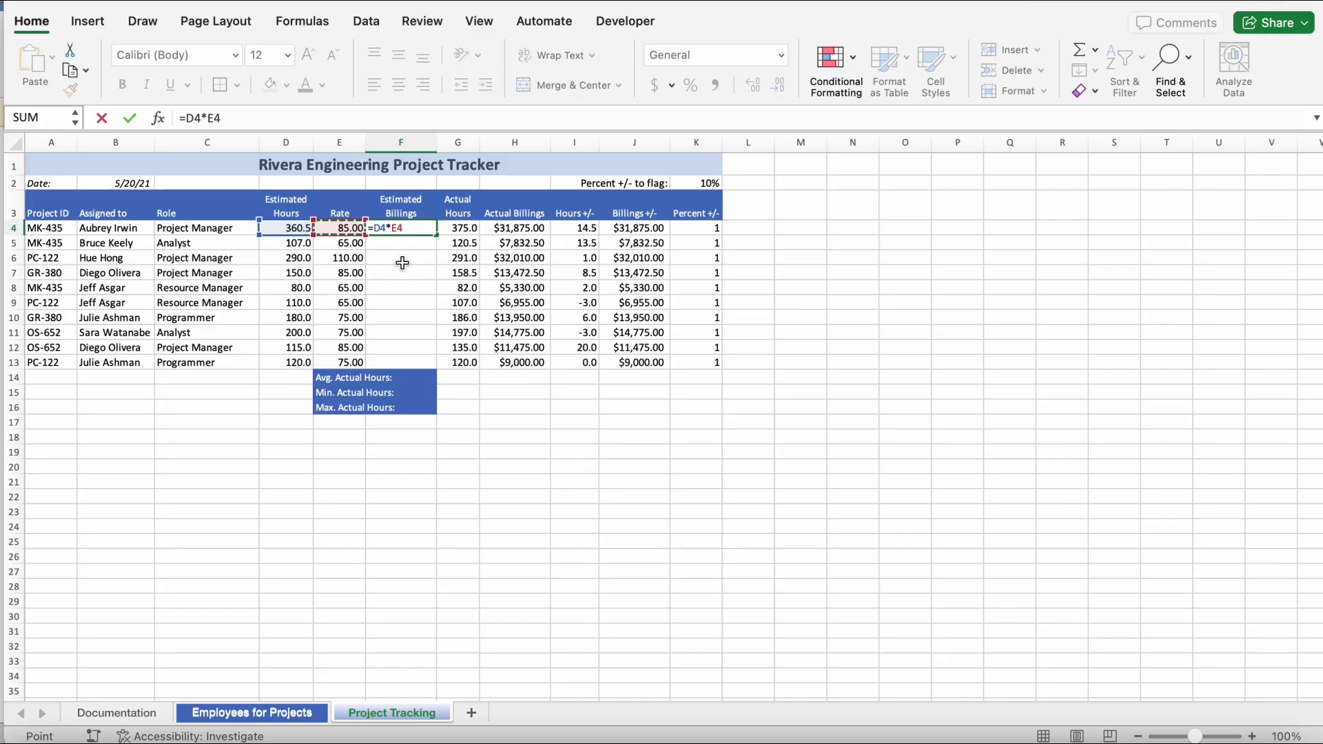
{"action": "key", "text": "Return"}
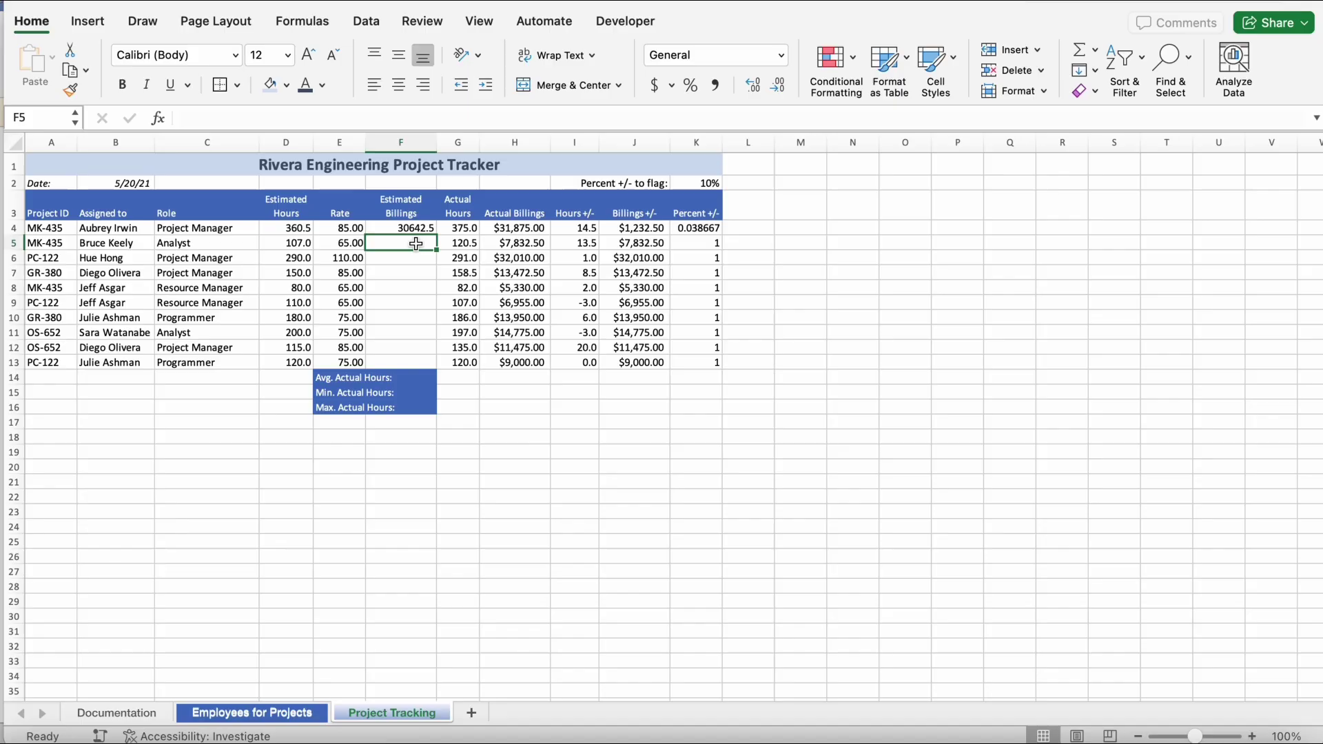
{"action": "key", "text": "super+Tab"}
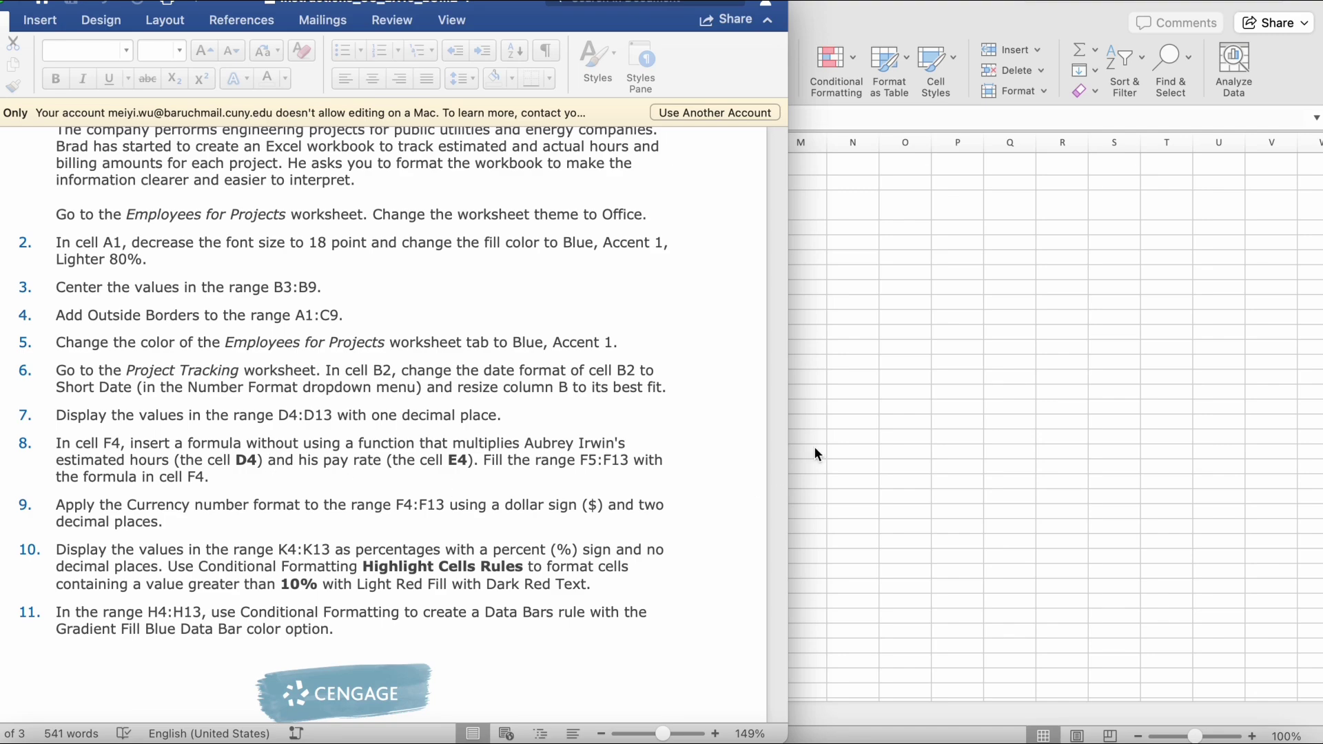
Fill F4's =D4*E4 formula down through F13, giving billings from 6955 to 9000
{"action": "left_click", "coordinate": [880, 442]}
{"action": "left_click", "coordinate": [406, 227]}
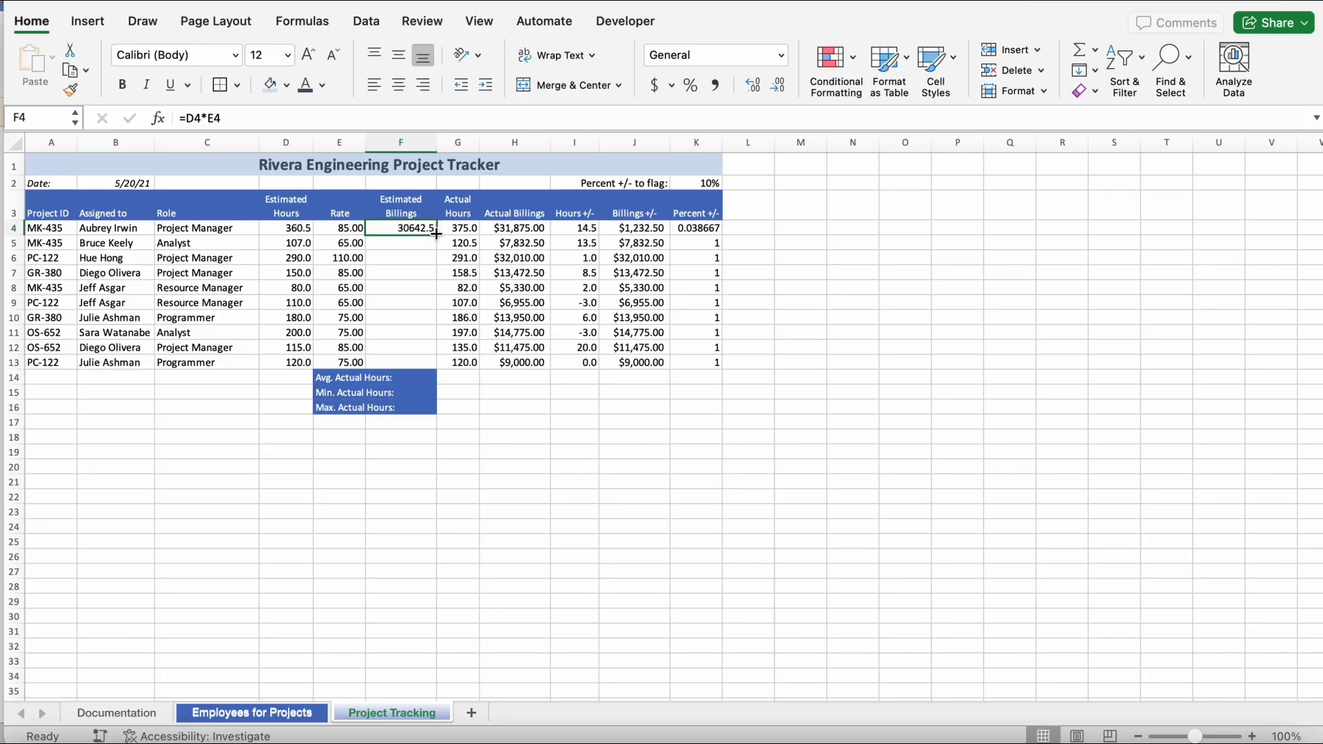
{"action": "left_click_drag", "start_coordinate": [436, 234], "coordinate": [444, 366]}
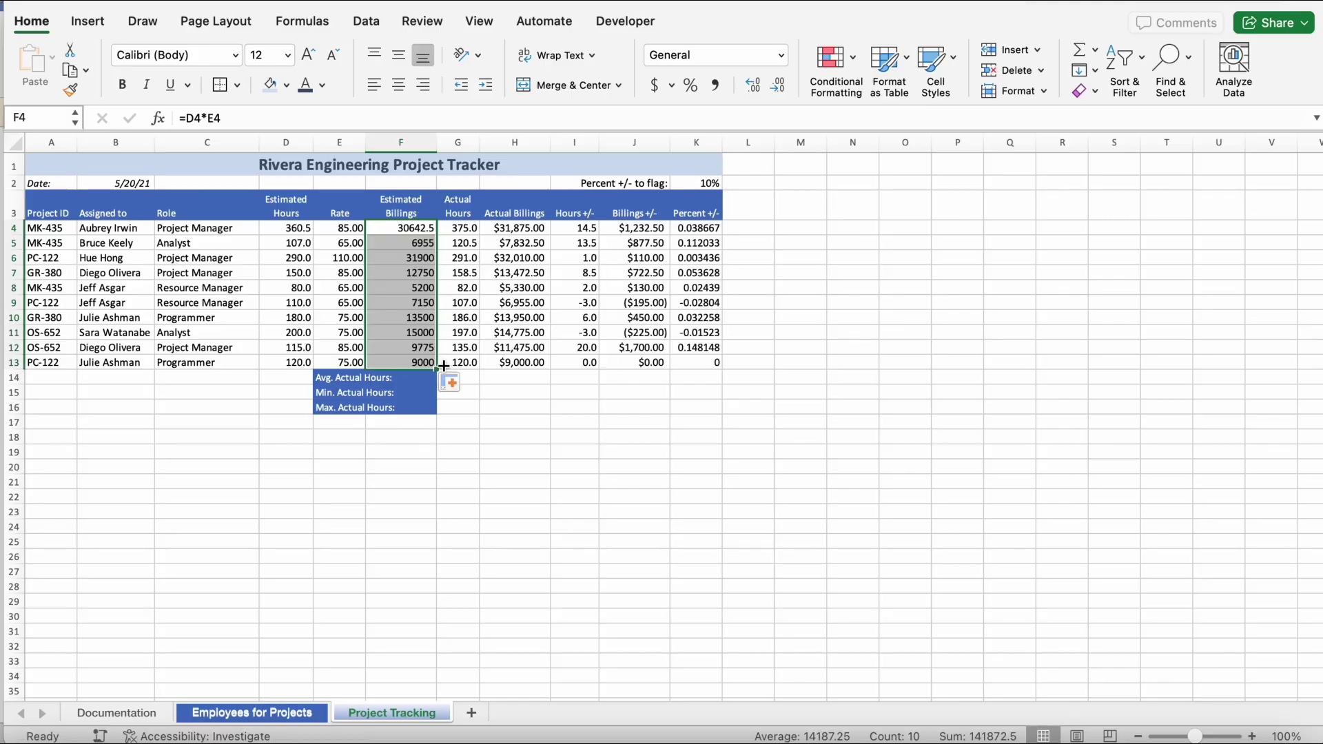
{"action": "left_click", "coordinate": [555, 449]}
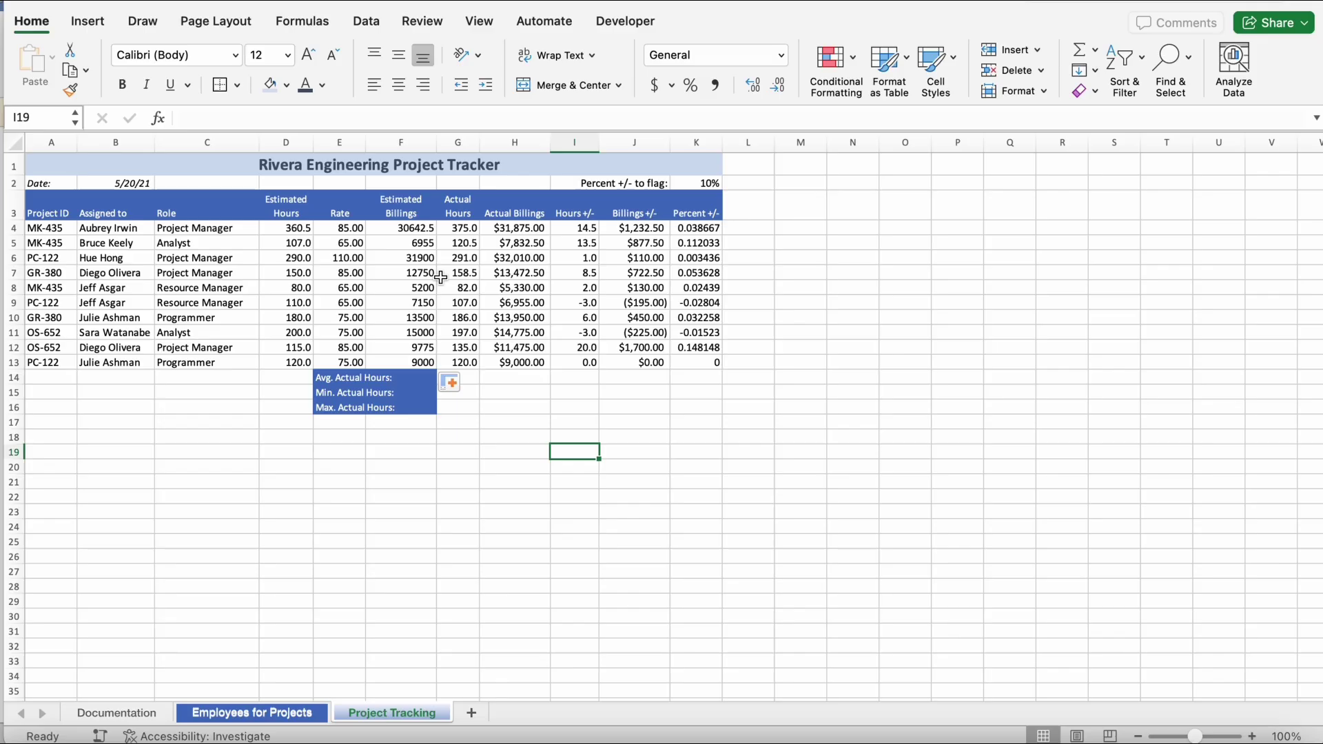
Review the assignment instructions in Word, then return to the Project Tracking workbook
{"action": "key", "text": "super+Tab"}
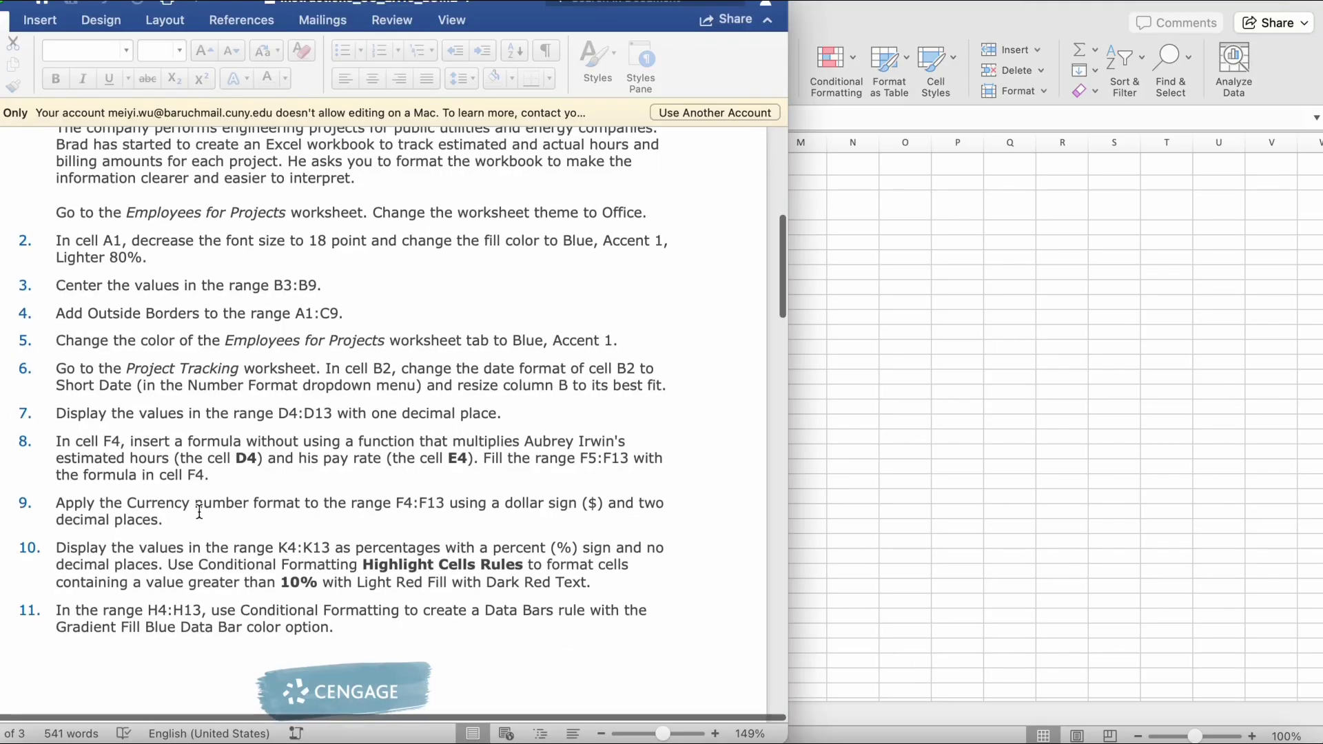
{"action": "scroll", "coordinate": [200, 511], "scroll_direction": "down", "scroll_amount": 3}
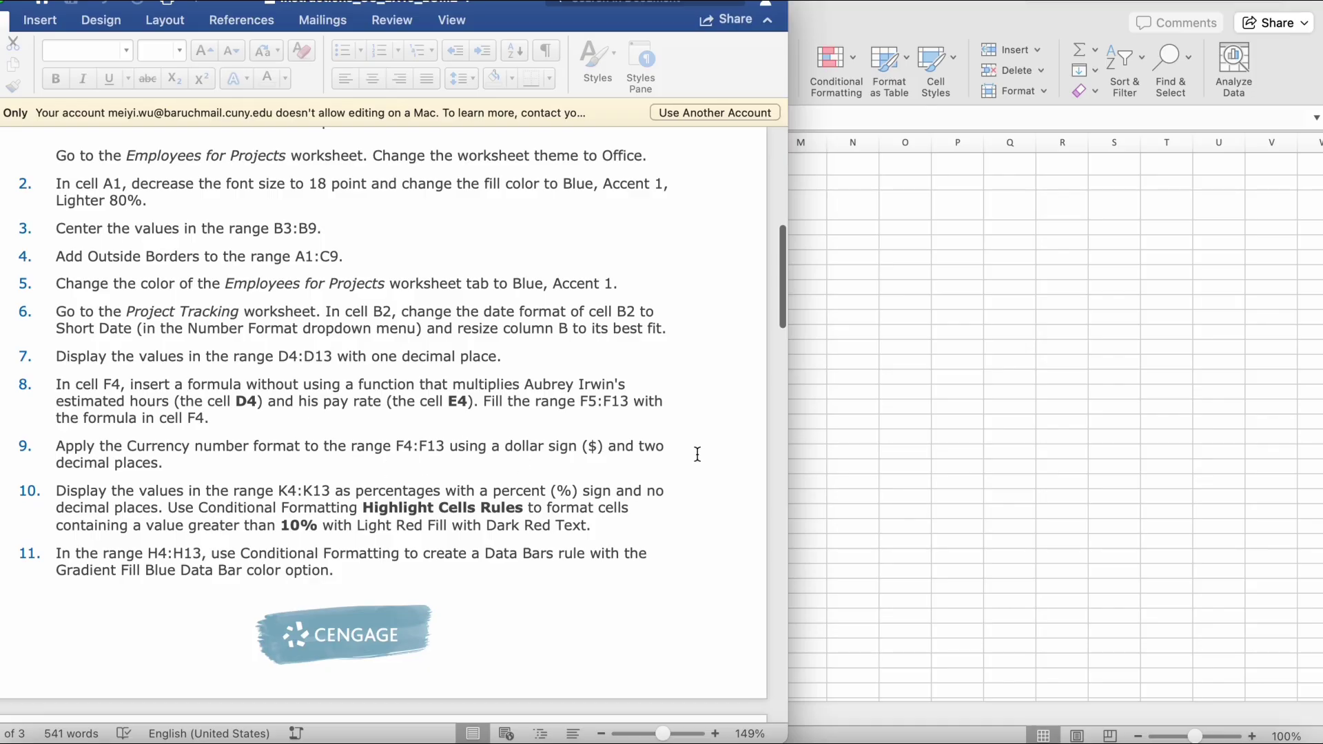
{"action": "left_click", "coordinate": [826, 453]}
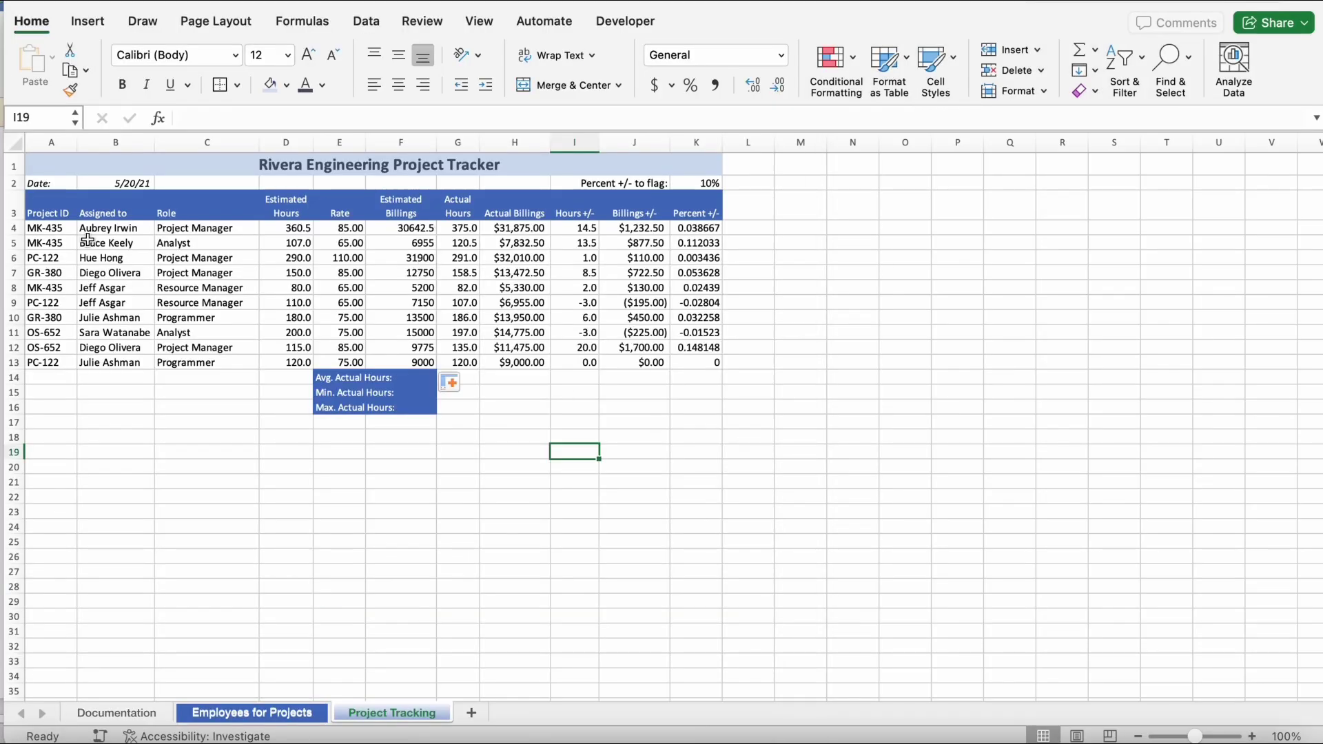
{"action": "key", "text": "super+Tab"}
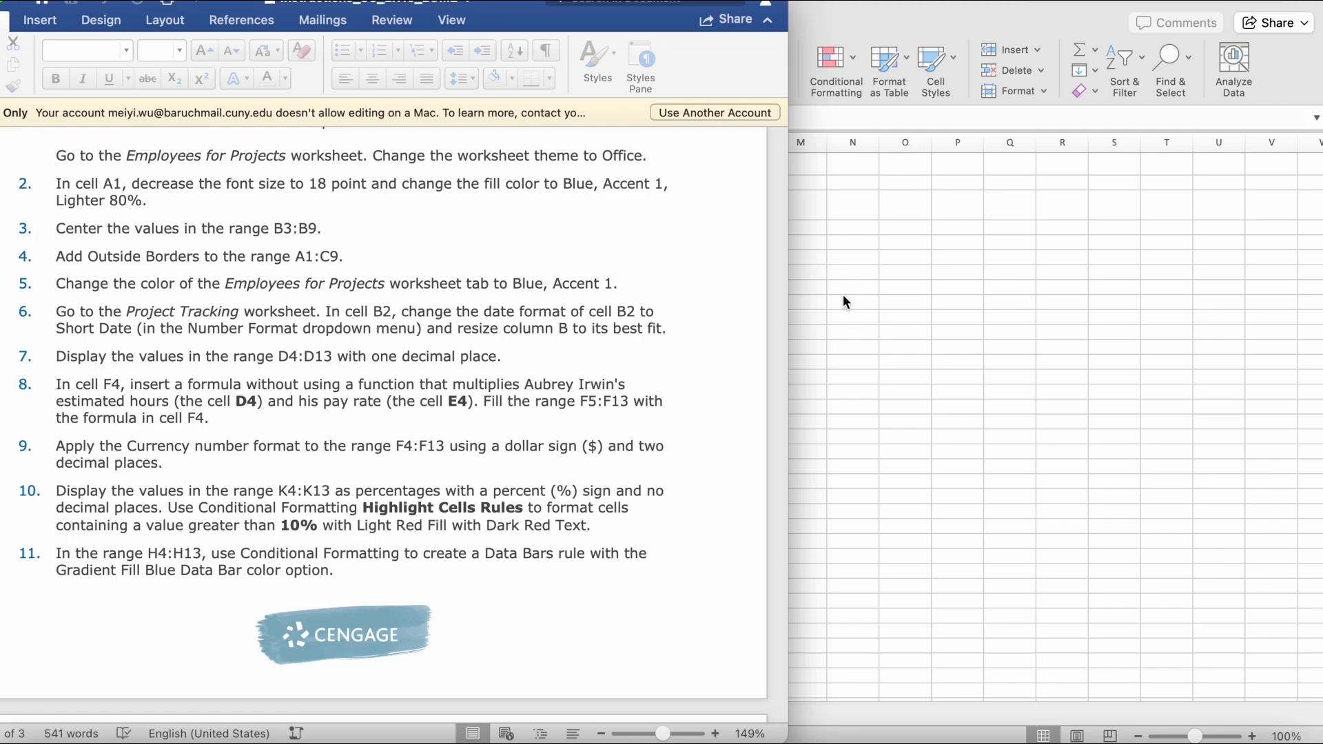
{"action": "left_click", "coordinate": [847, 297]}
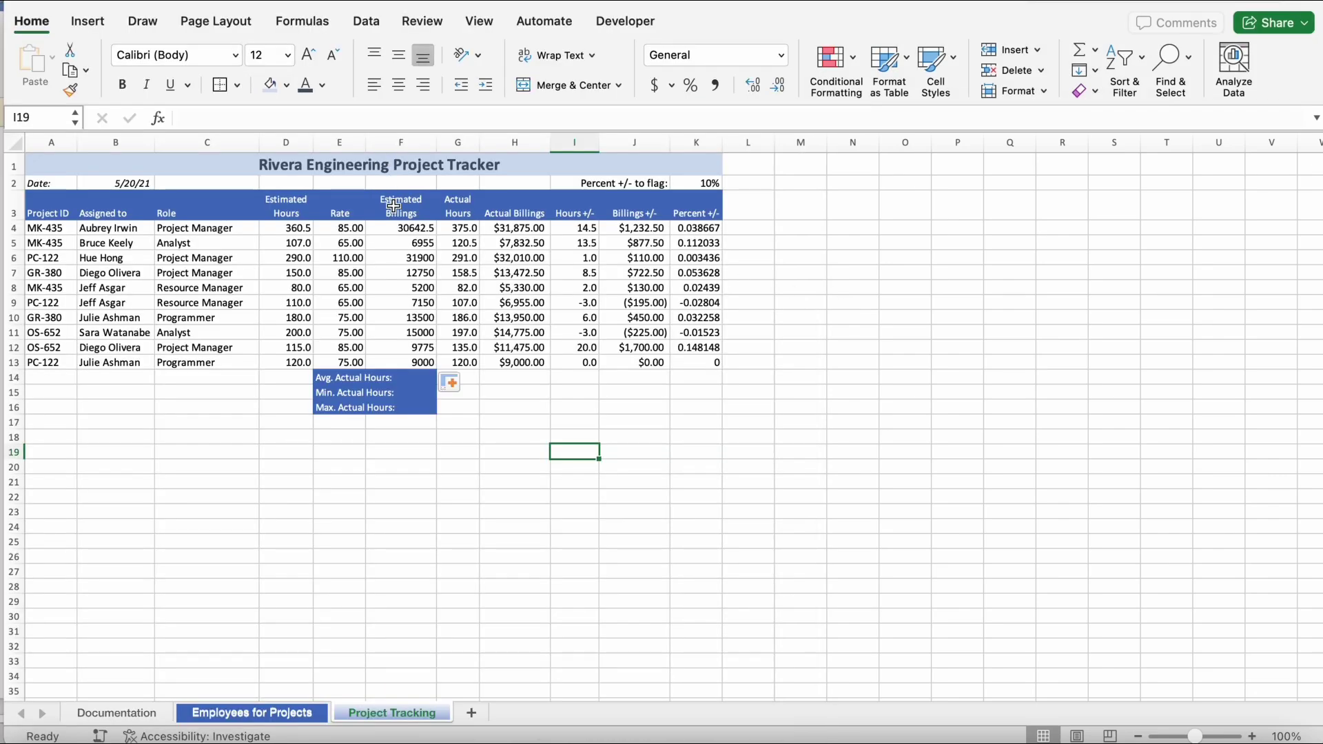
Apply Accounting dollar format to Estimated Billings F4:F13, e.g. $30,642.50
{"action": "left_click", "coordinate": [399, 226]}
{"action": "left_click_drag", "start_coordinate": [400, 231], "coordinate": [411, 361]}
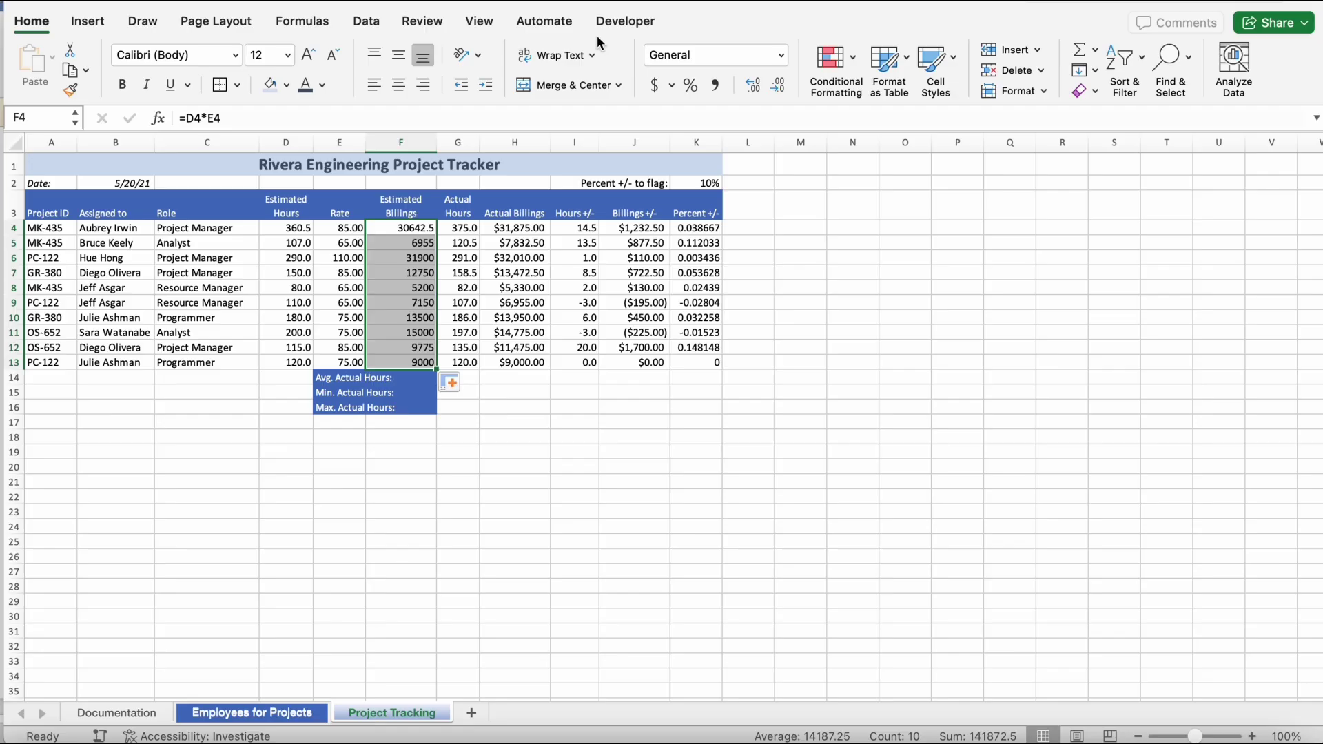
{"action": "left_click", "coordinate": [660, 83]}
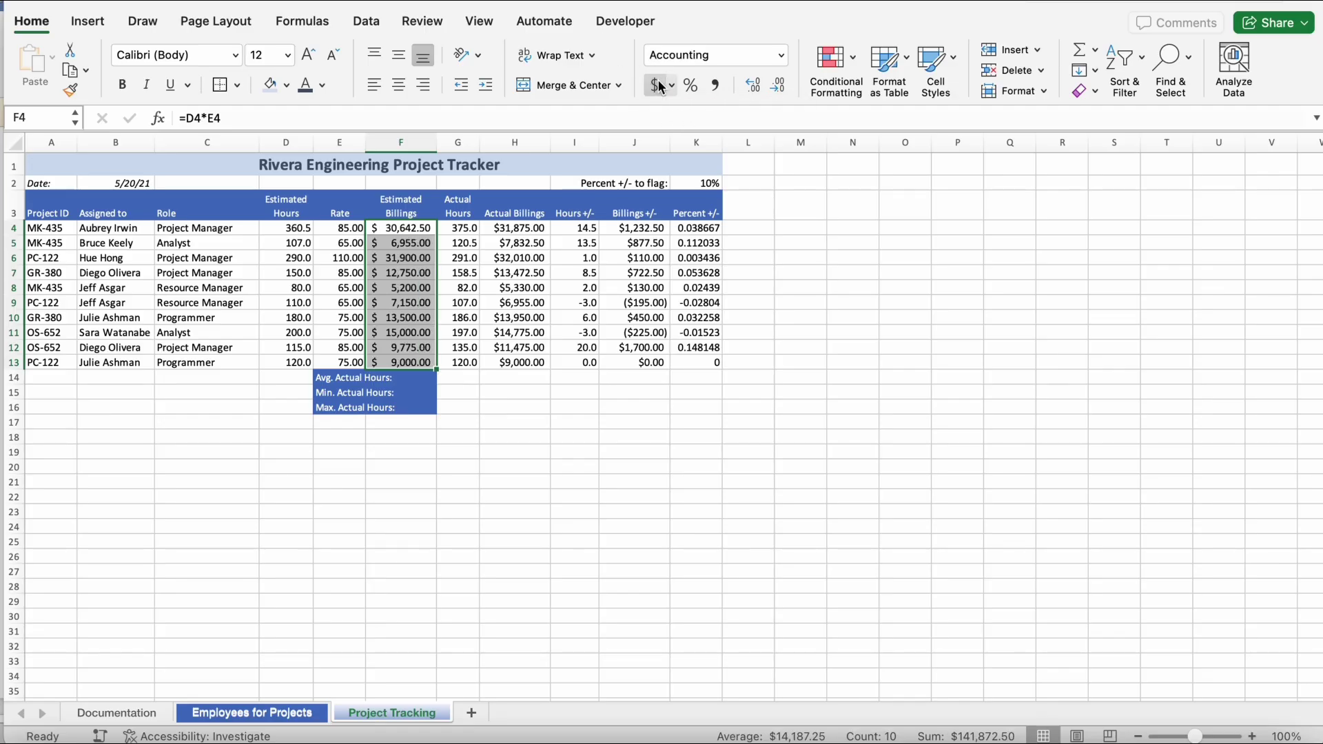
{"action": "left_click", "coordinate": [492, 392]}
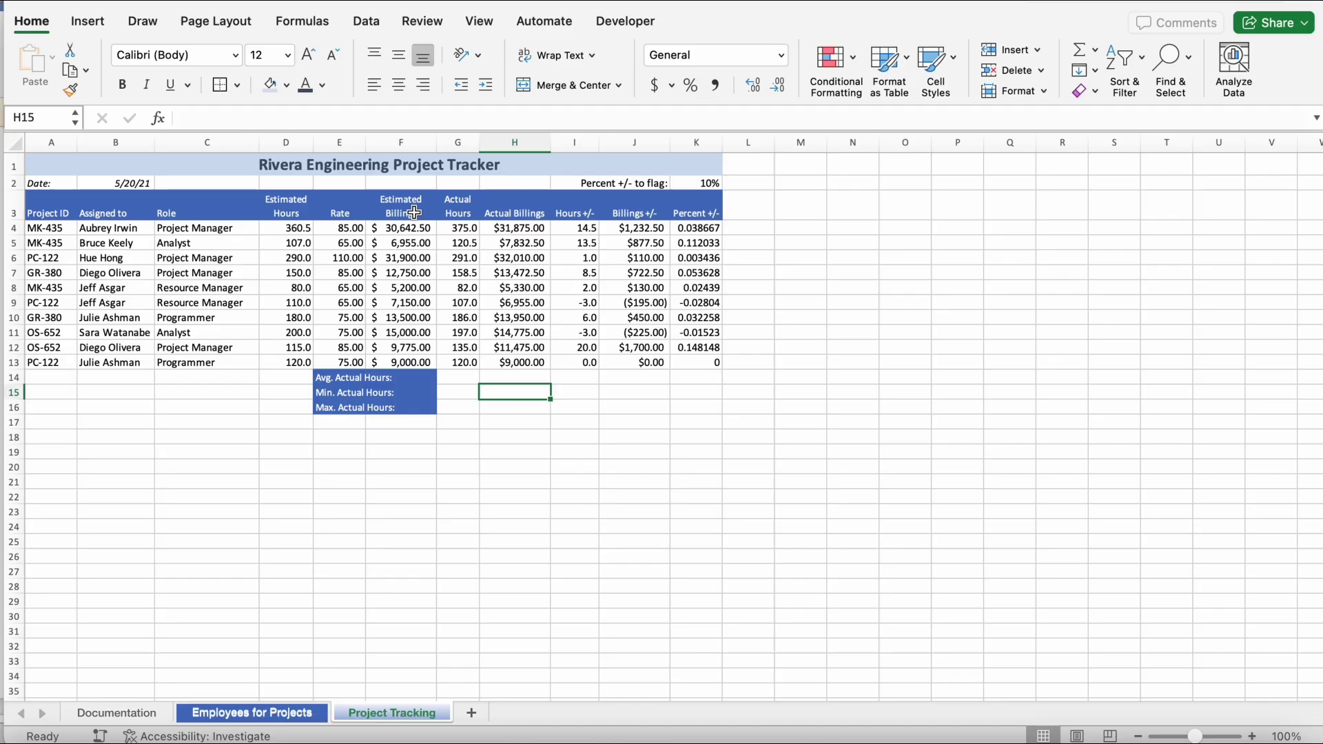
{"action": "key", "text": "super+Tab"}
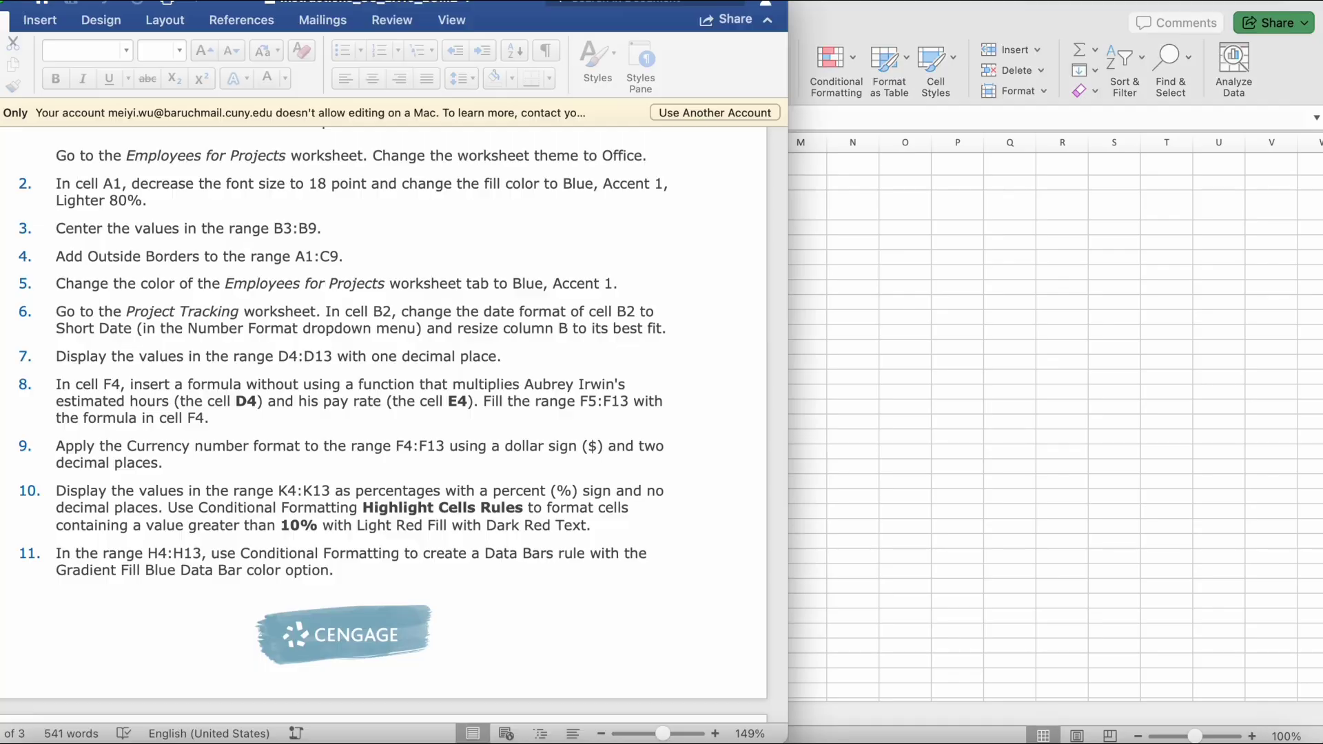
{"action": "scroll", "coordinate": [337, 581], "scroll_direction": "down", "scroll_amount": 3}
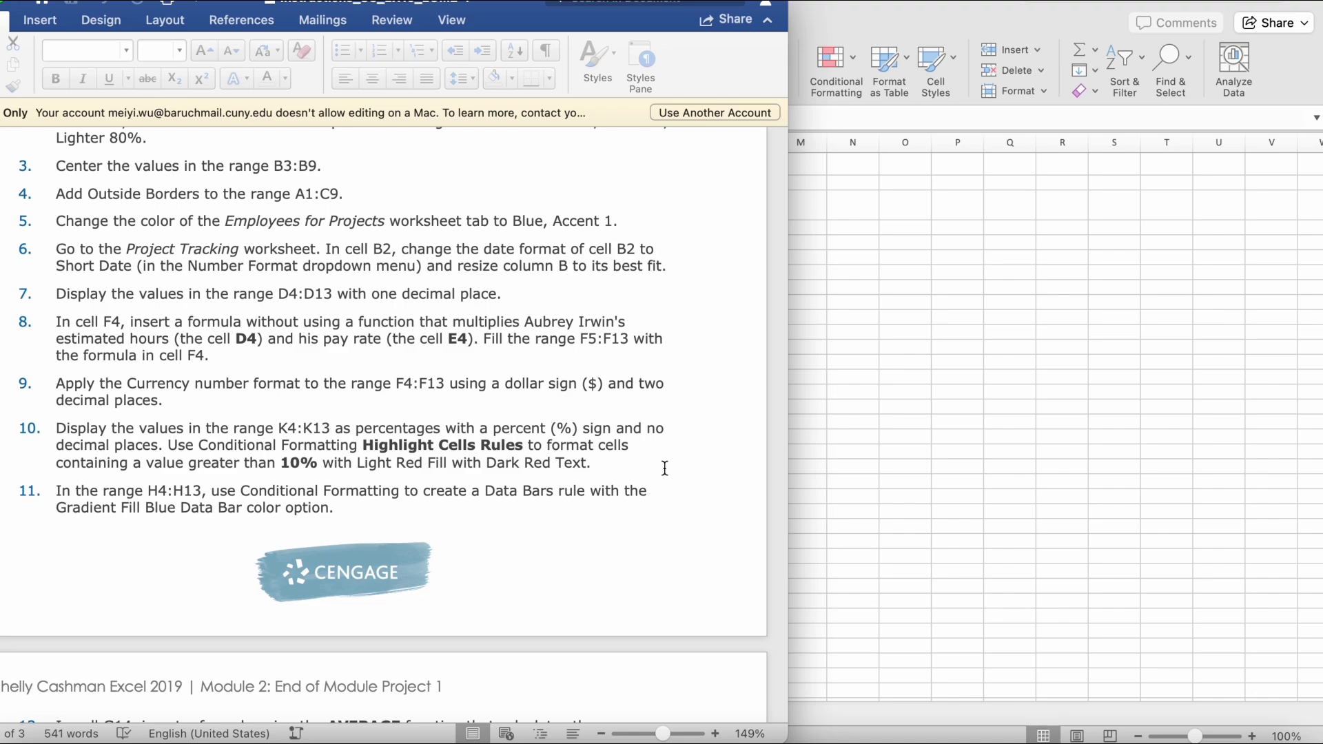
{"action": "left_click", "coordinate": [870, 440]}
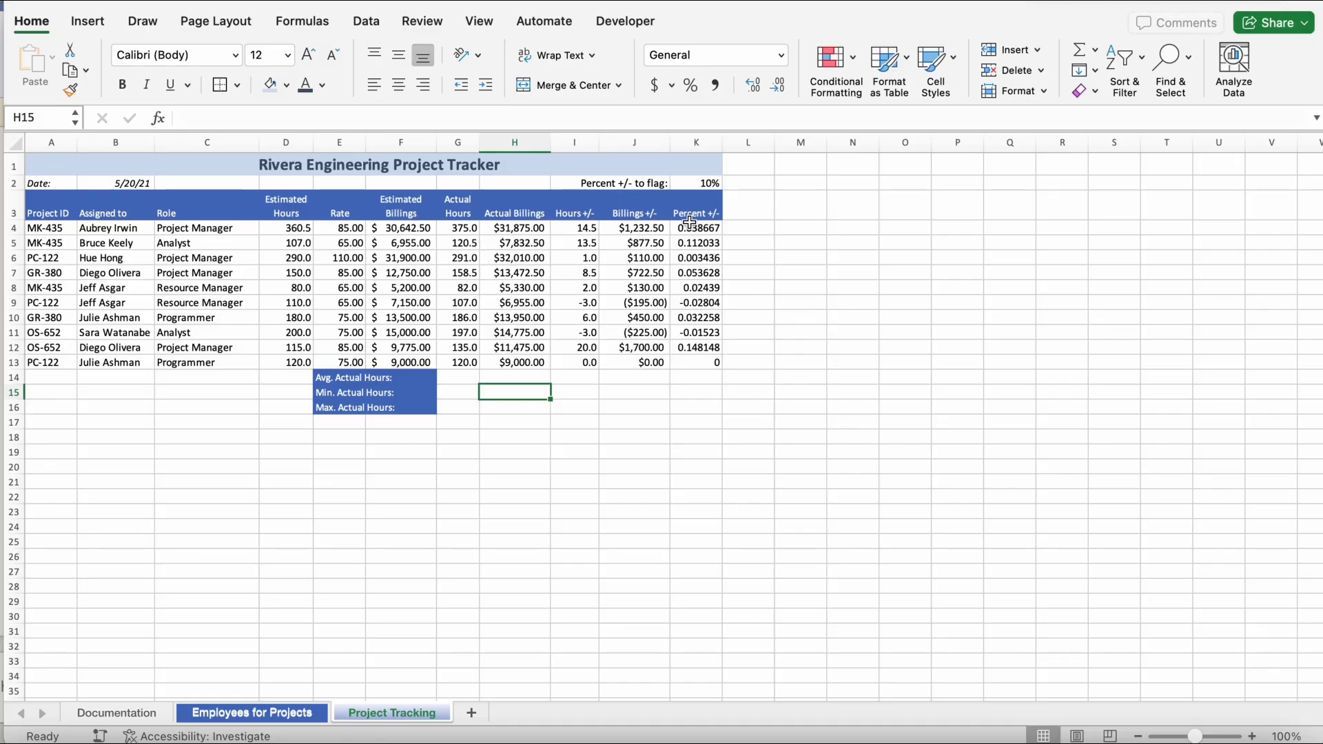
Format Percent +/- cells K4:K13 as Percentage with 0 decimal places, e.g. 4%, 11%, 15%
{"action": "left_click_drag", "start_coordinate": [690, 229], "coordinate": [692, 363]}
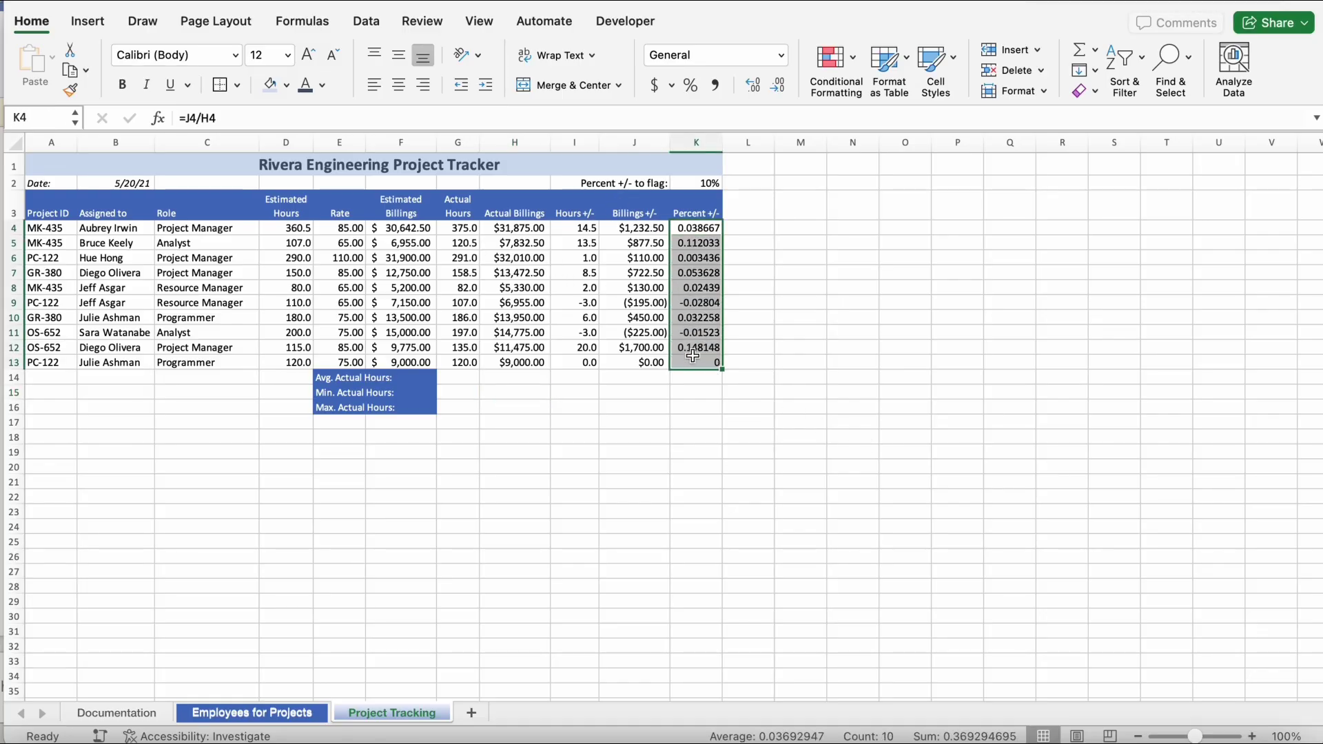
{"action": "left_click", "coordinate": [782, 55]}
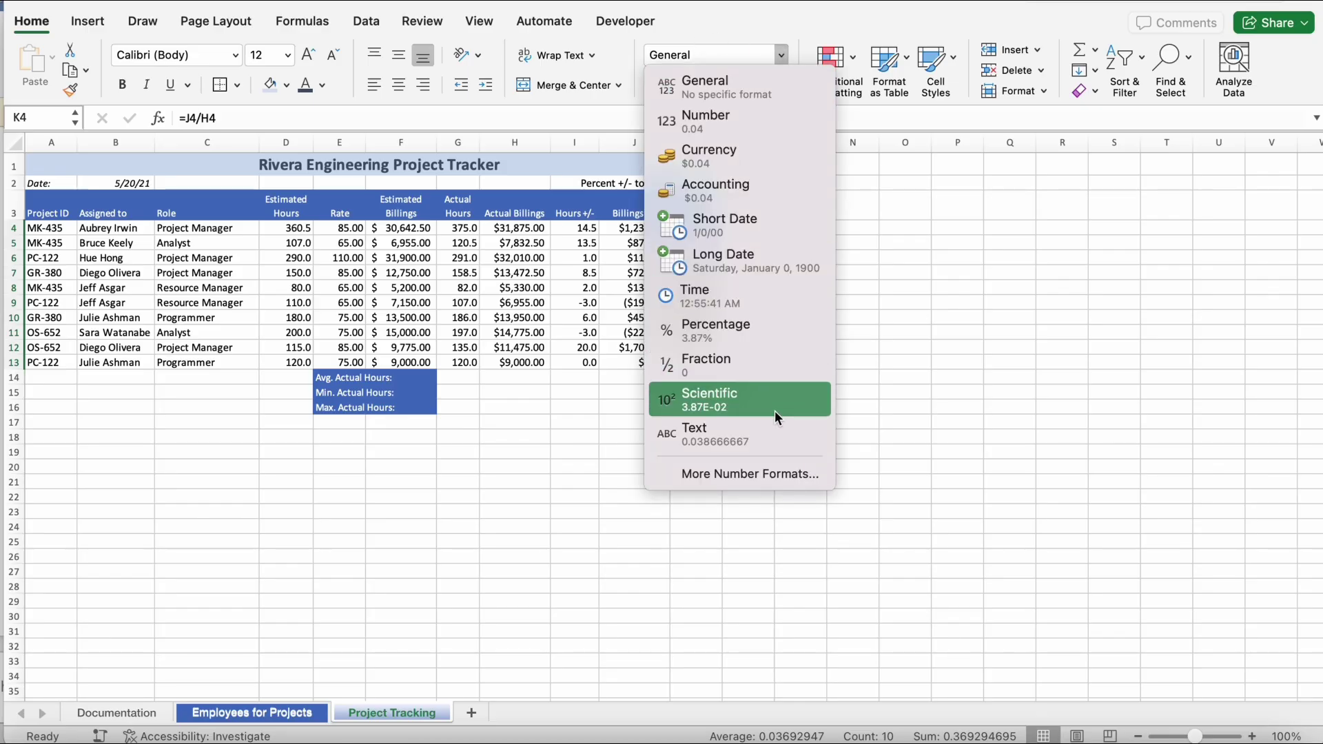
{"action": "left_click", "coordinate": [780, 469]}
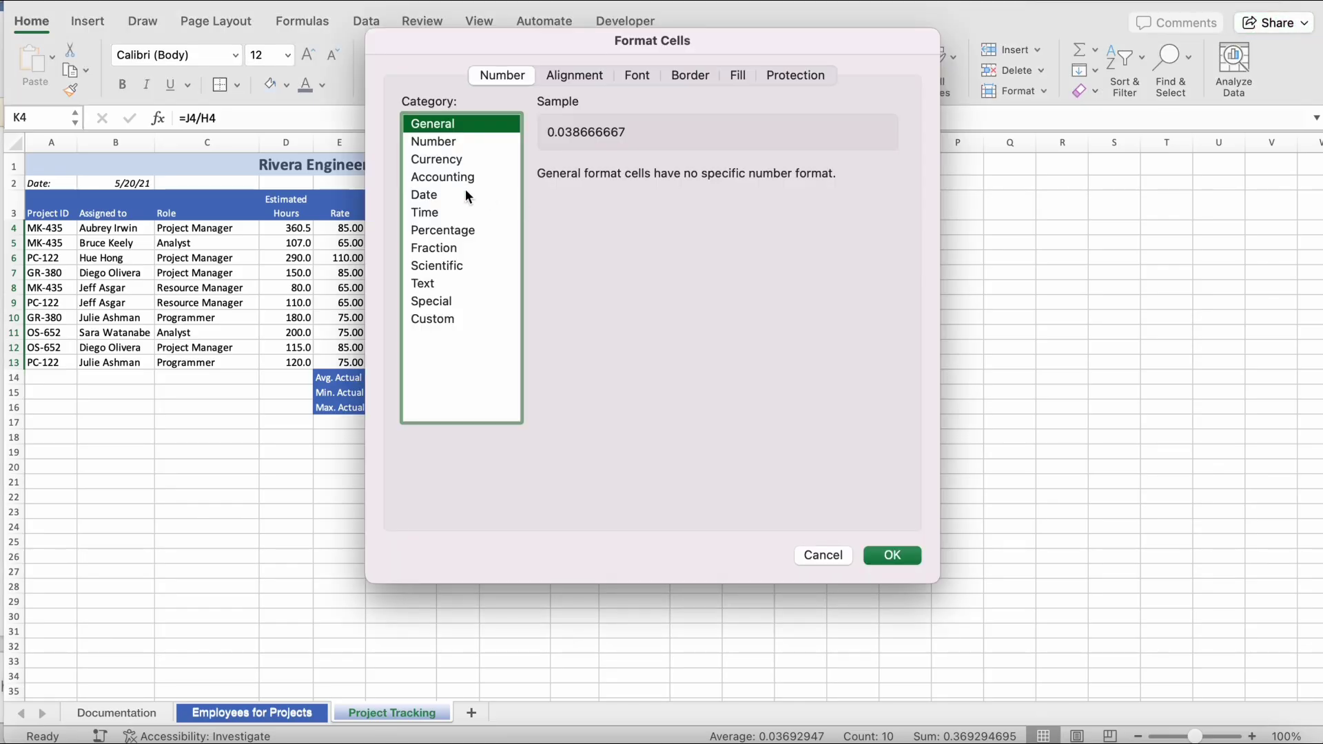
{"action": "left_click", "coordinate": [435, 228]}
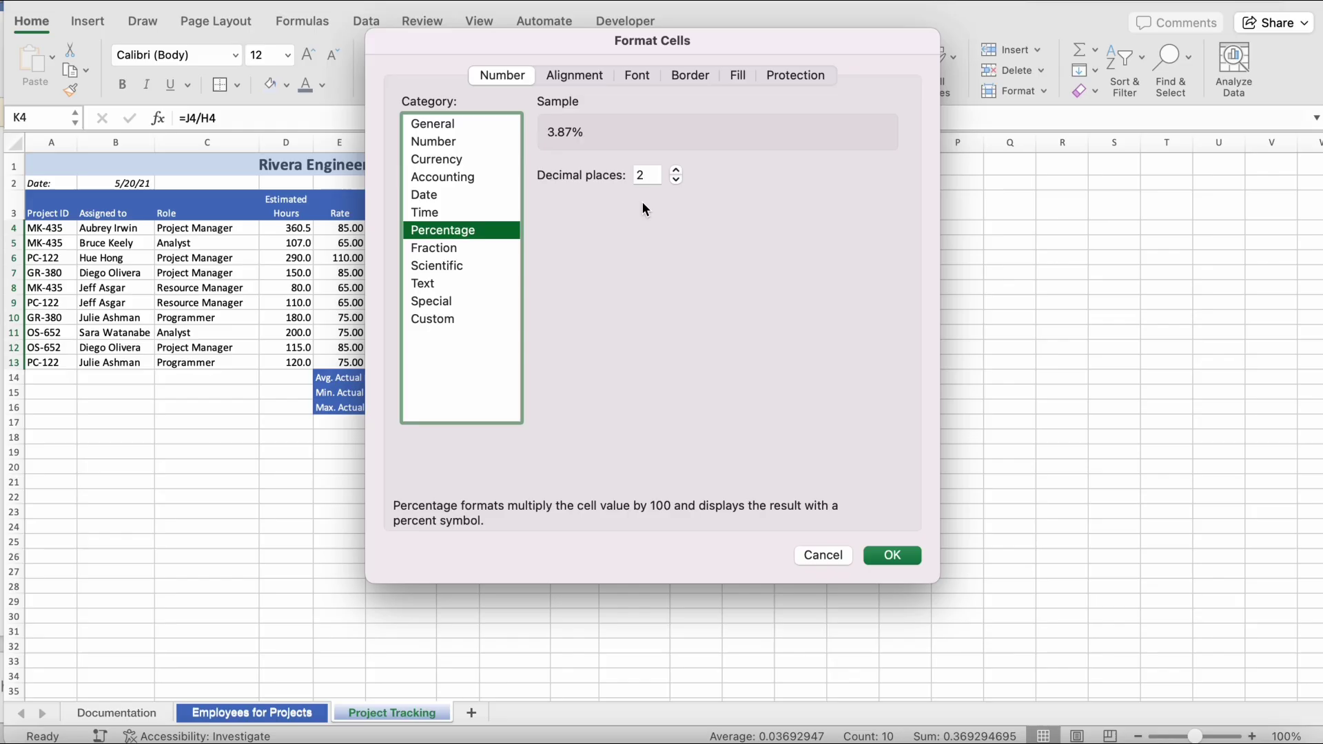
{"action": "left_click", "coordinate": [676, 179]}
{"action": "left_click", "coordinate": [675, 180]}
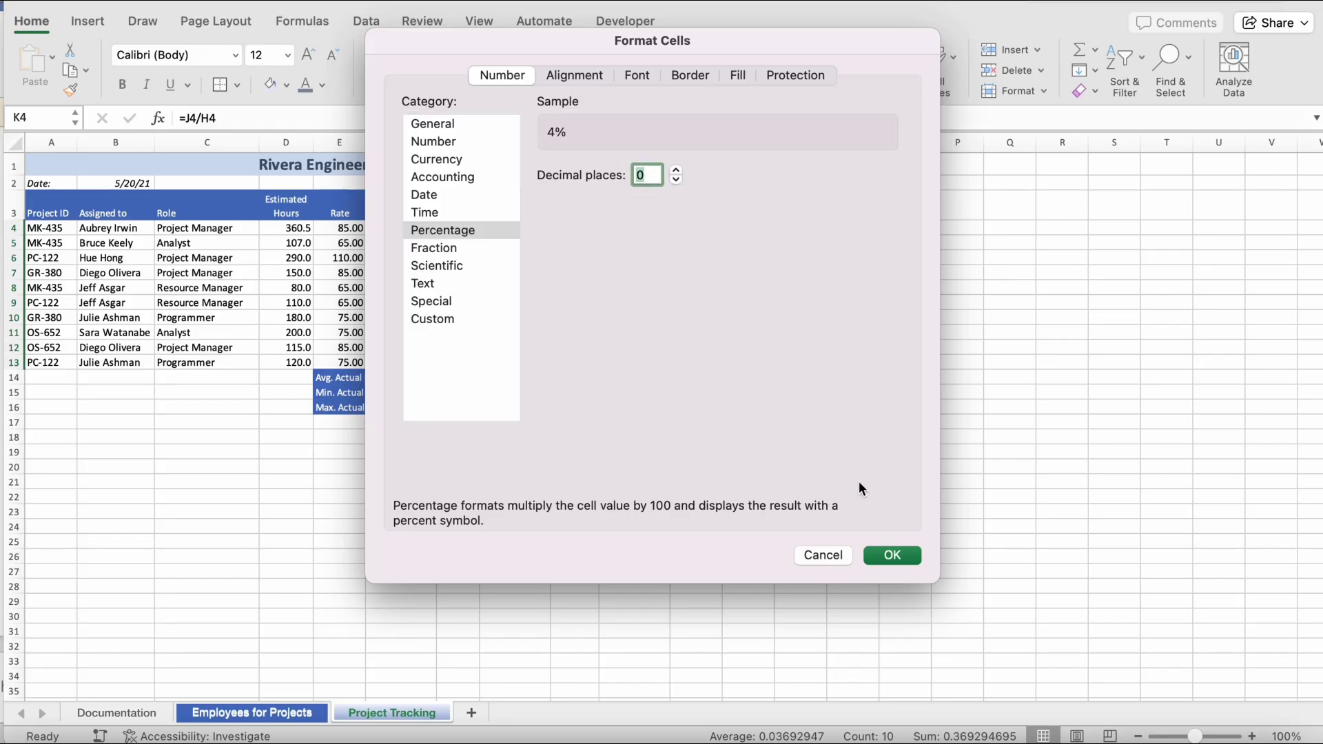
{"action": "left_click", "coordinate": [884, 555]}
Inspect the formula in K4, leaving it unchanged
{"action": "left_click", "coordinate": [817, 366]}
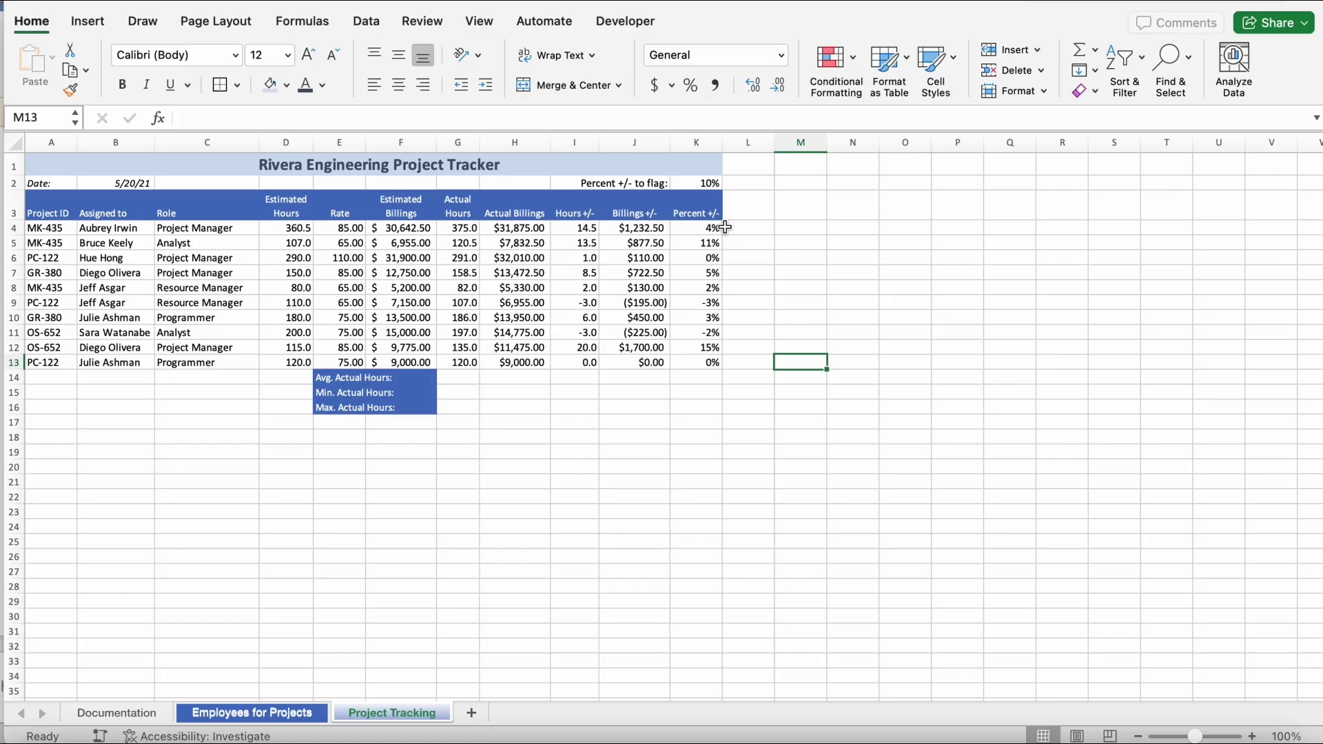
{"action": "double_click", "coordinate": [700, 228]}
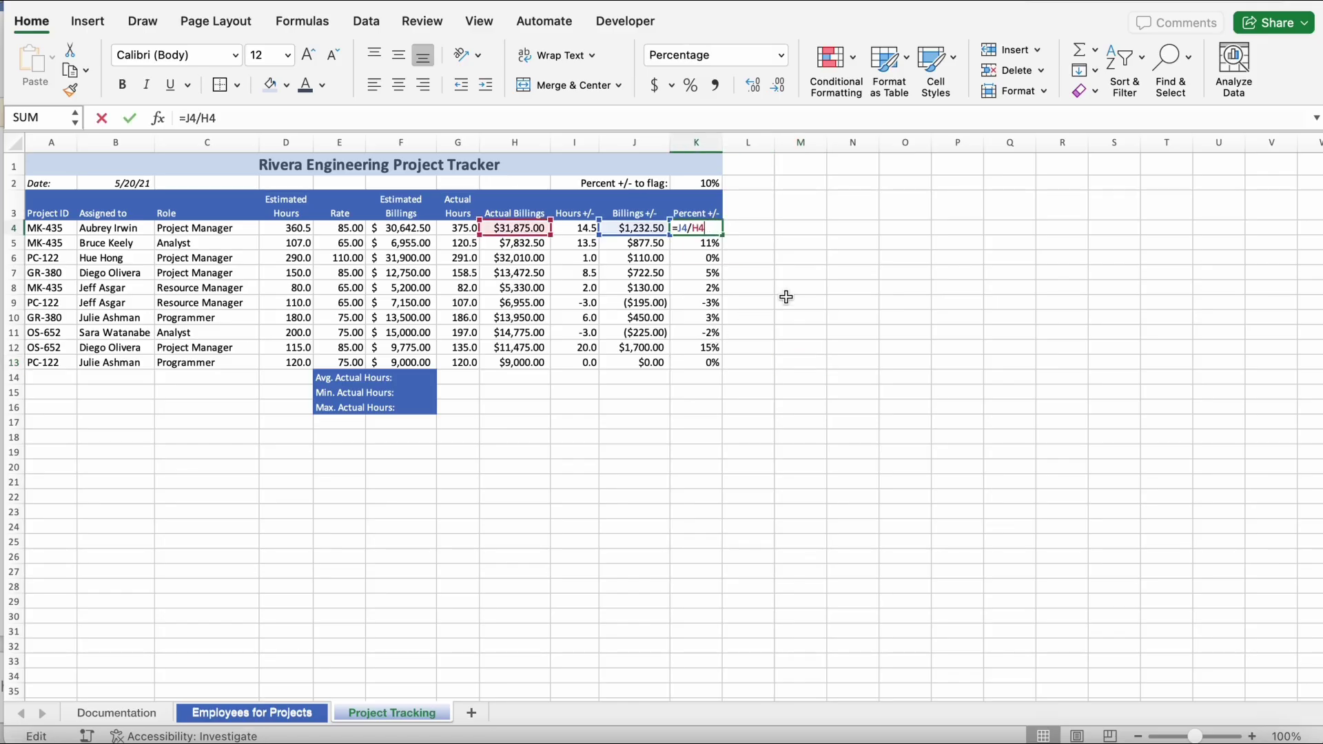
{"action": "key", "text": "Return"}
Add a Greater Than 10% rule to K4:K13 with Light Red Fill and Dark Red Text
{"action": "left_click_drag", "start_coordinate": [702, 227], "coordinate": [695, 363]}
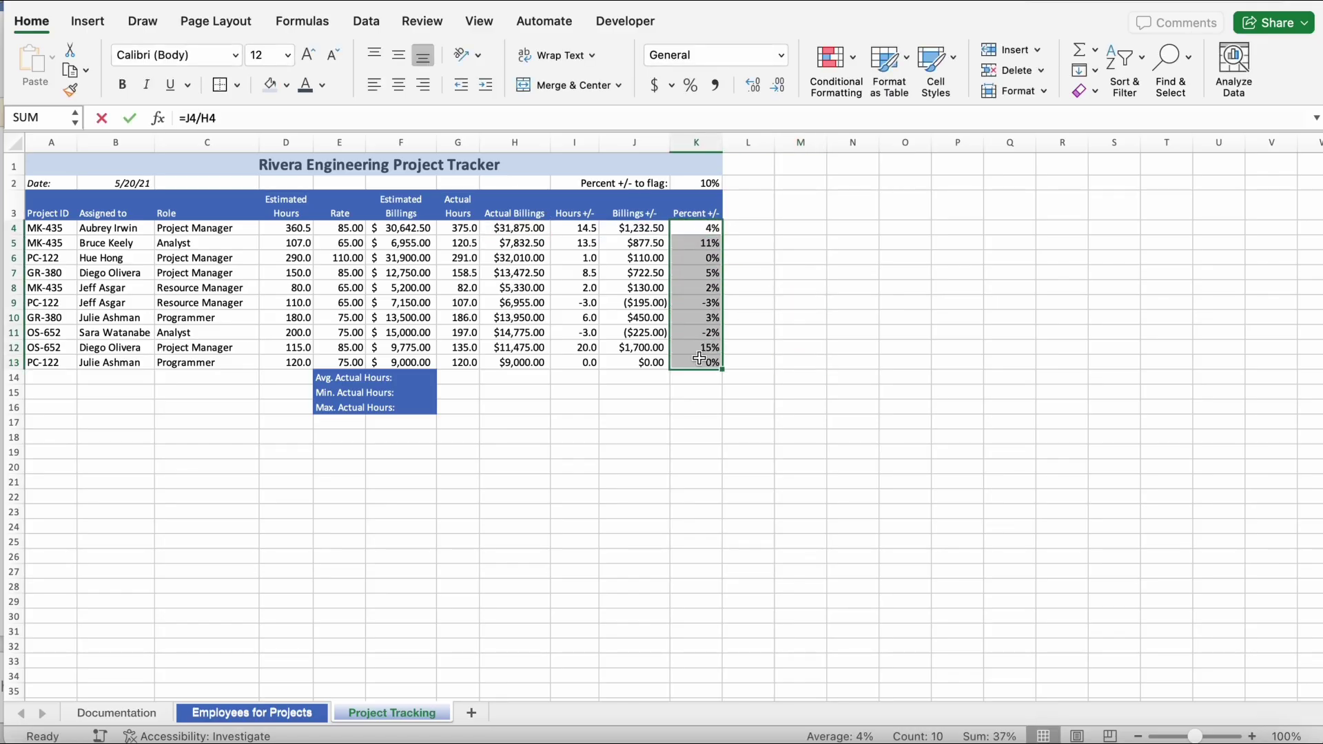
{"action": "left_click", "coordinate": [853, 53]}
{"action": "mouse_move", "coordinate": [862, 90]}
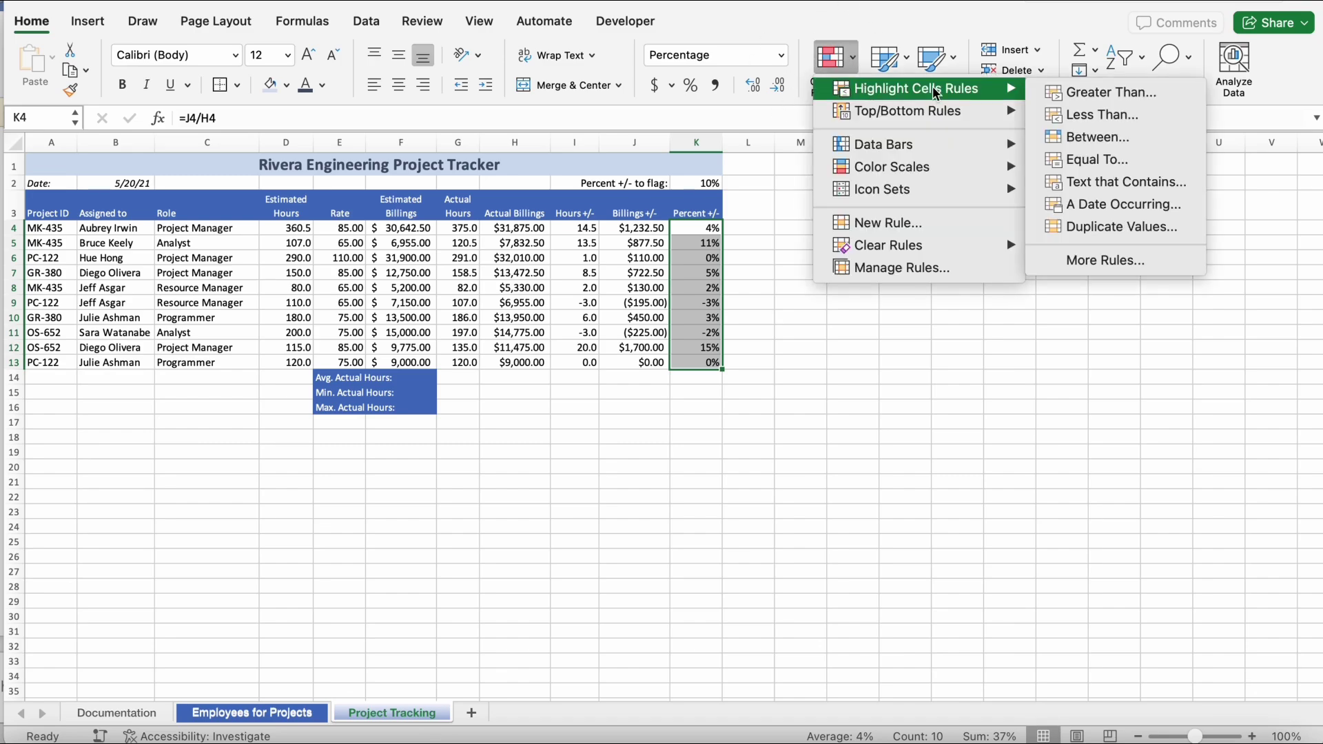
{"action": "left_click", "coordinate": [1056, 93]}
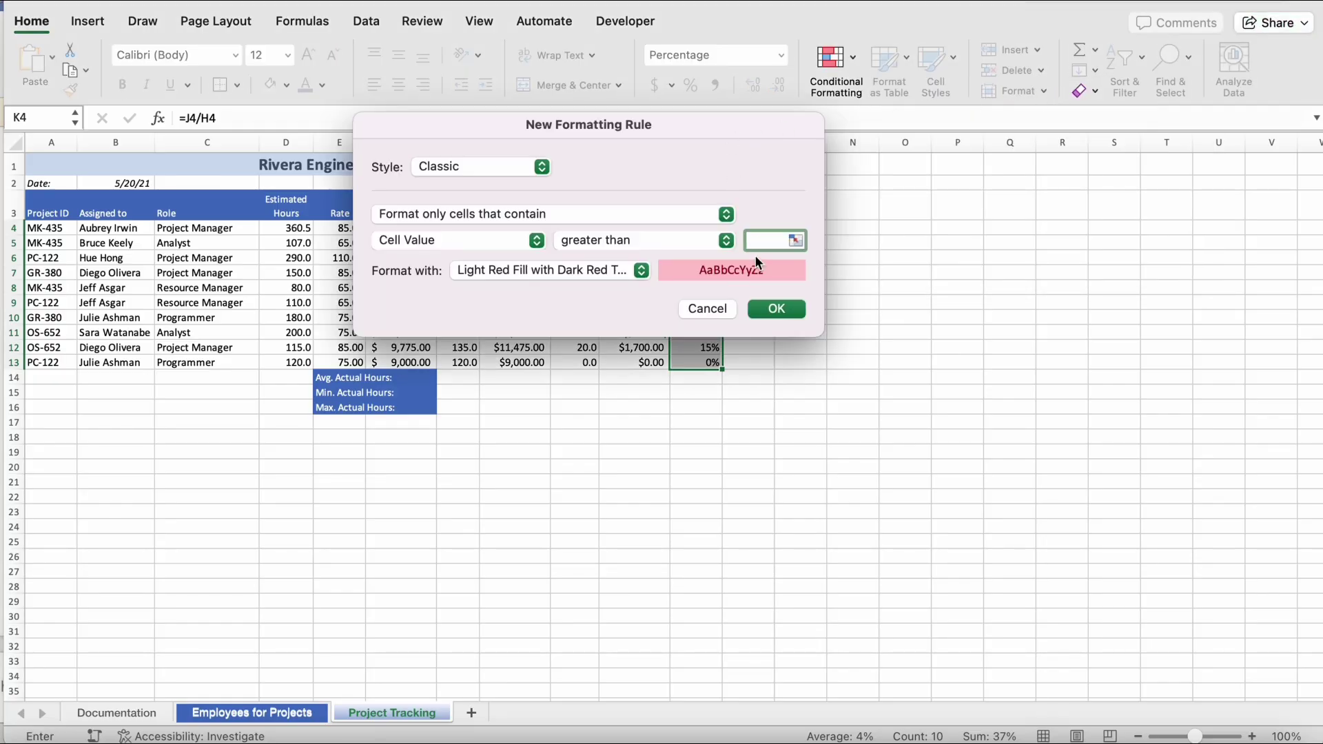
{"action": "type", "text": "10"}
{"action": "left_click", "coordinate": [641, 270]}
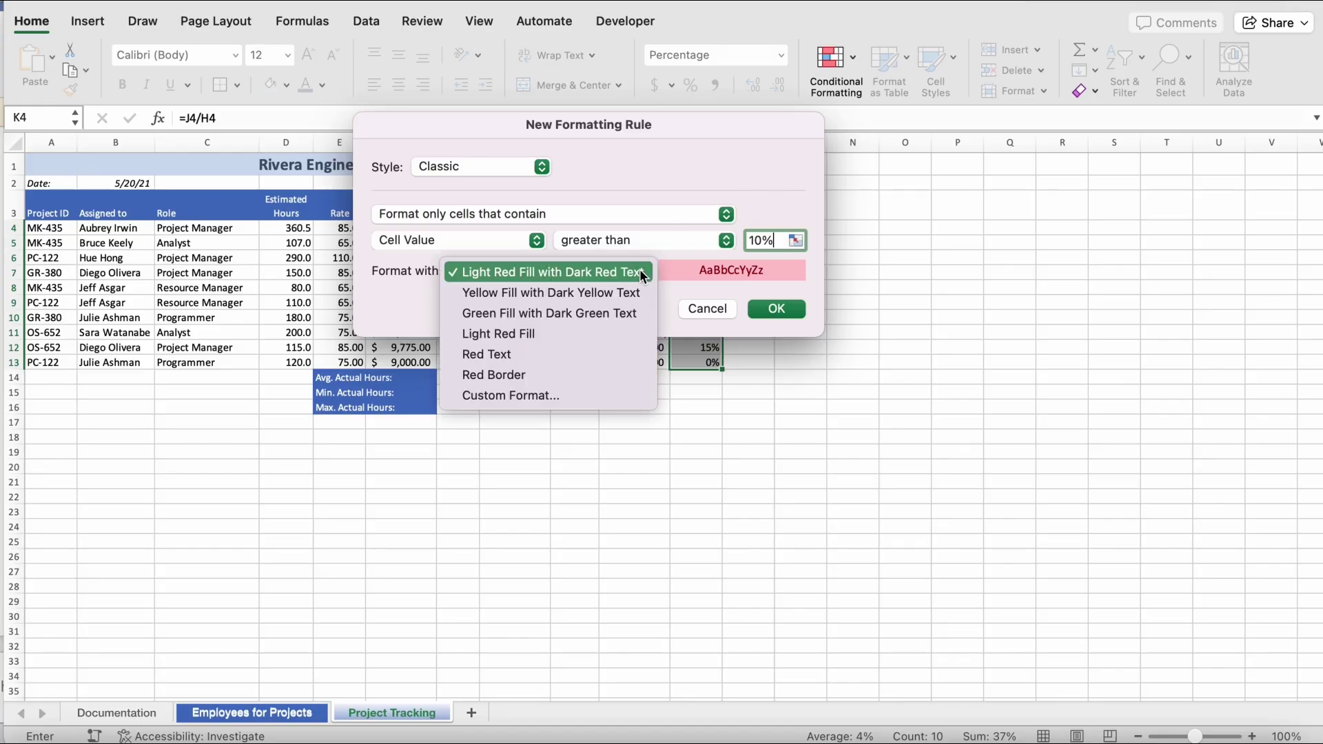
{"action": "left_click", "coordinate": [776, 310]}
{"action": "left_click", "coordinate": [775, 309]}
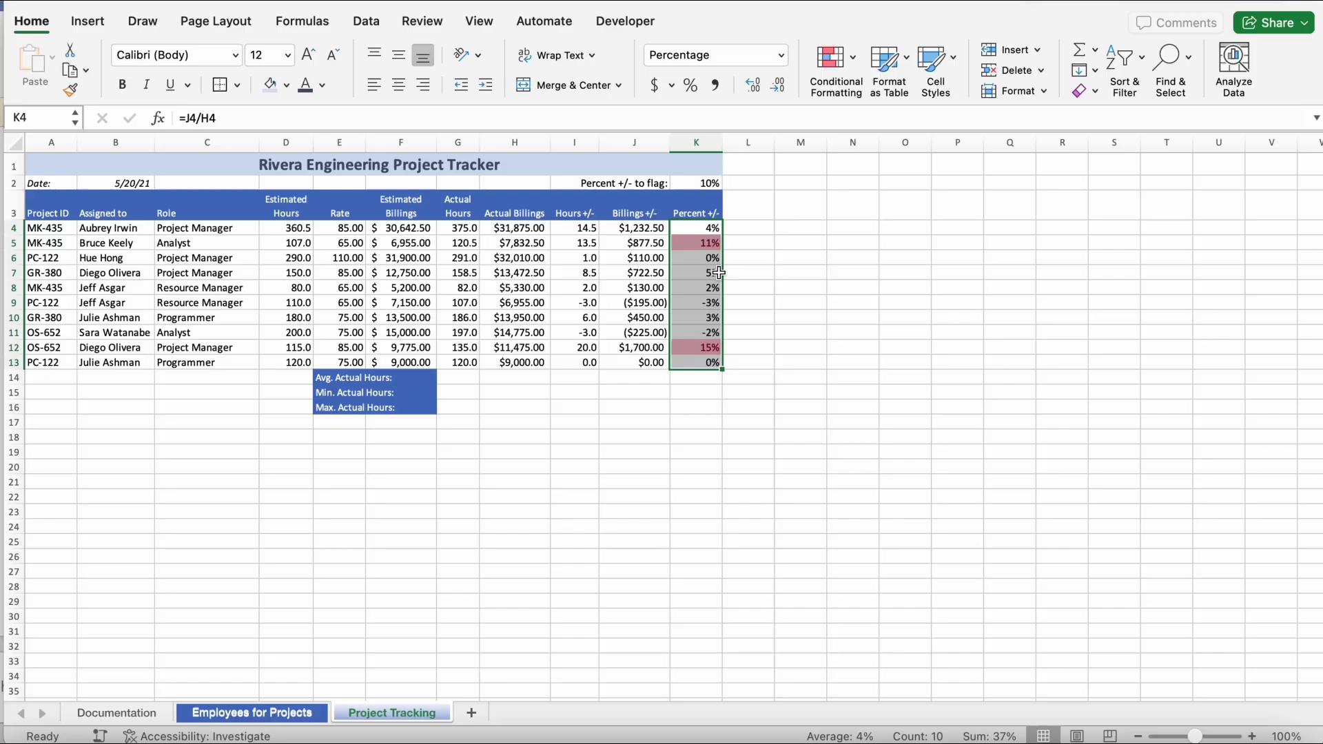
{"action": "left_click", "coordinate": [758, 244]}
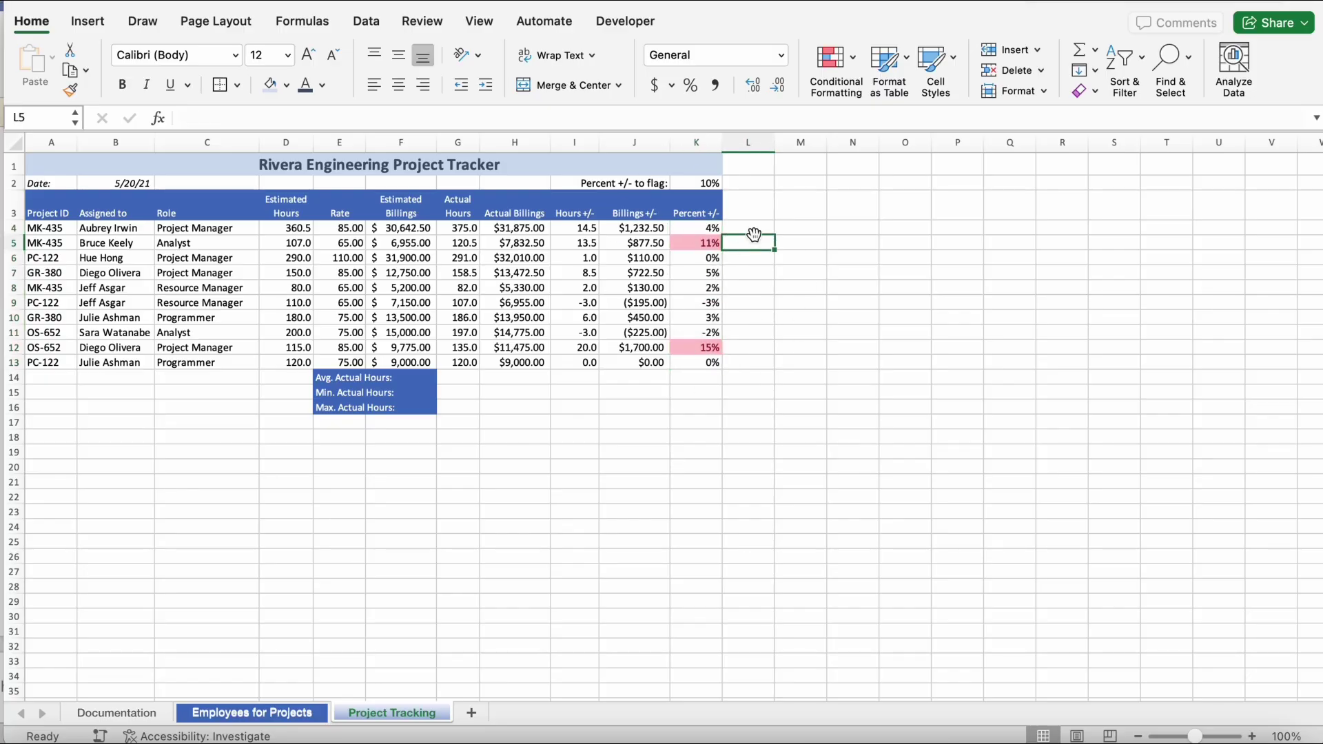
Bring the Word instructions forward to read step 11's Data Bars task for H4:H13
{"action": "left_click", "coordinate": [3, 314]}
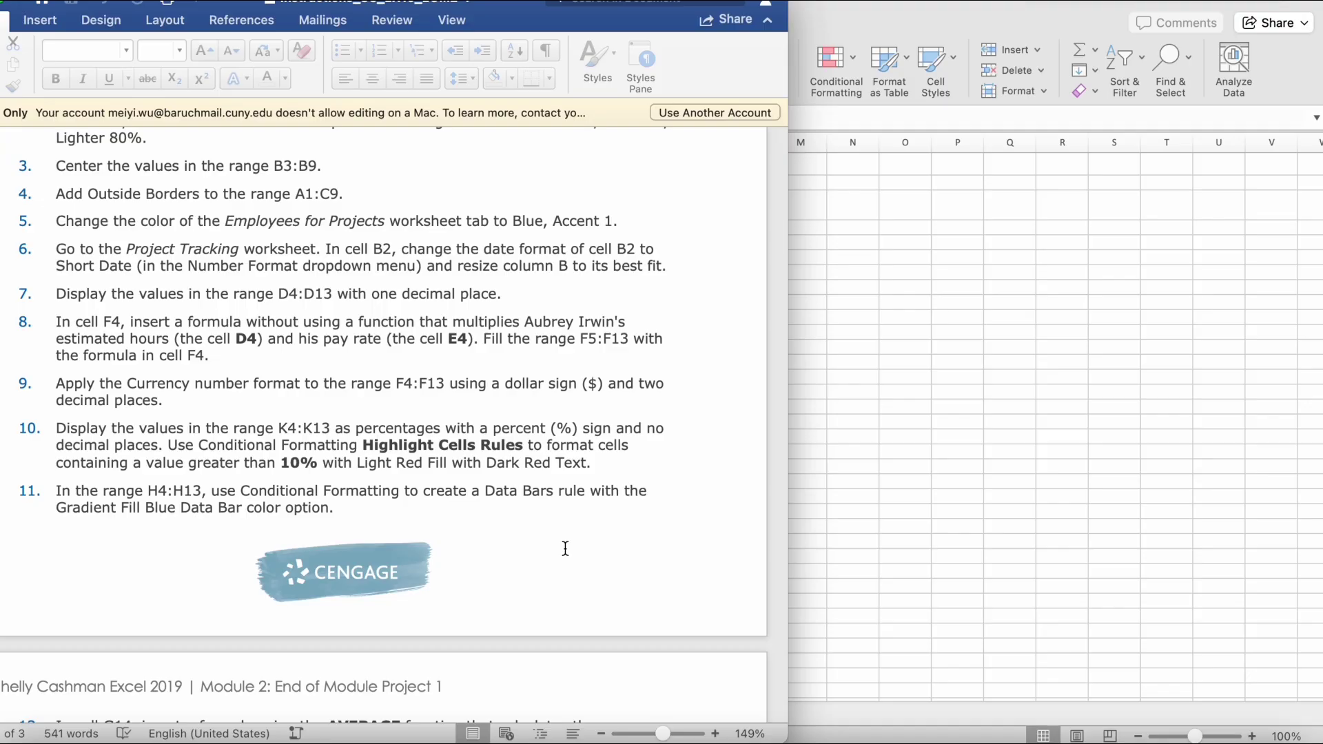
Check H4's formula, then add Blue gradient-fill data bars to Actual Billings H4:H13
{"action": "left_click", "coordinate": [907, 457]}
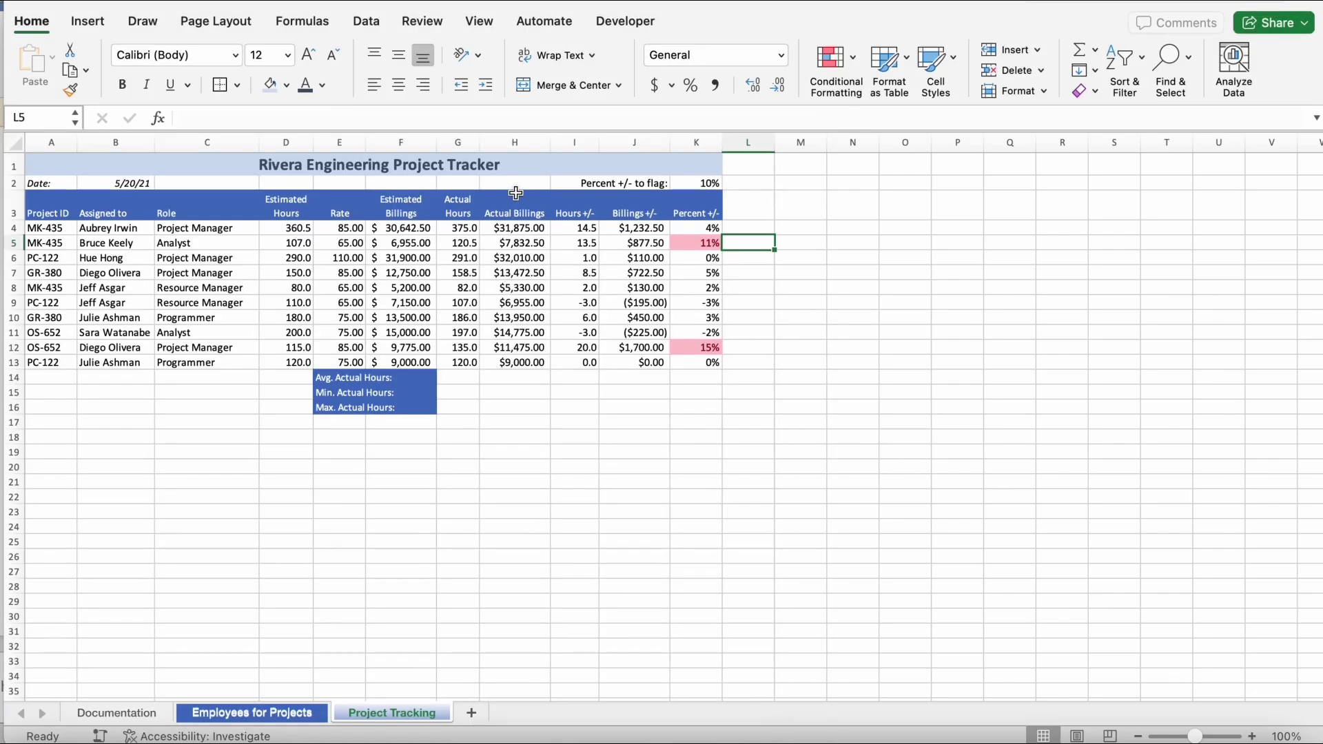
{"action": "double_click", "coordinate": [518, 226]}
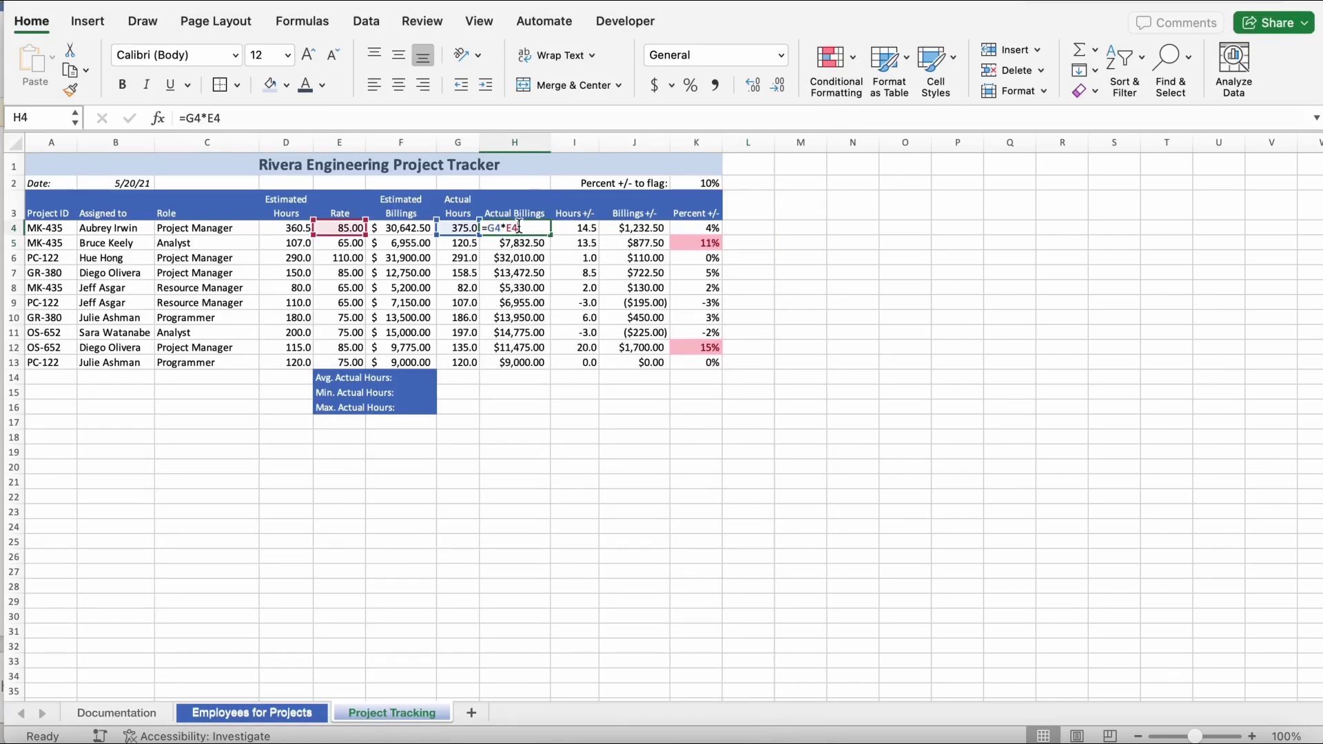
{"action": "left_click", "coordinate": [524, 318]}
{"action": "left_click_drag", "start_coordinate": [518, 228], "coordinate": [520, 362]}
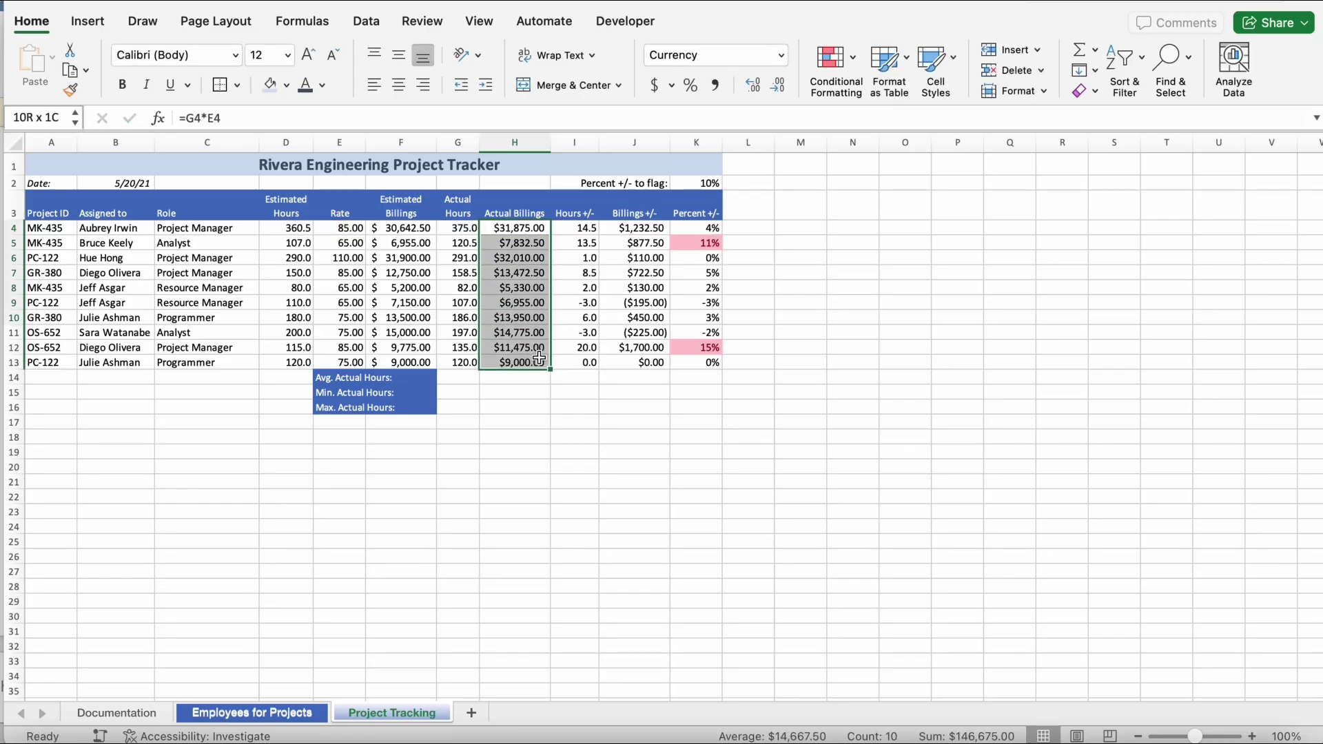
{"action": "left_click", "coordinate": [854, 55]}
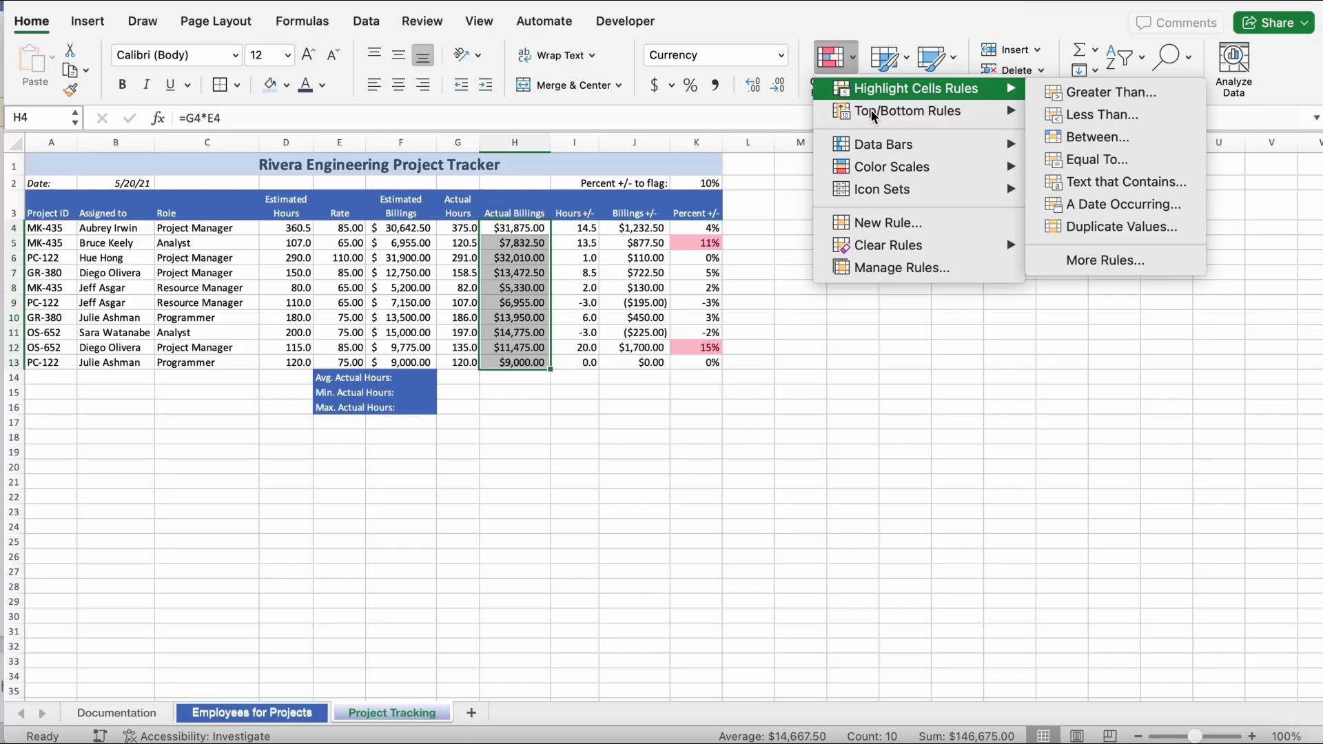
{"action": "mouse_move", "coordinate": [873, 147]}
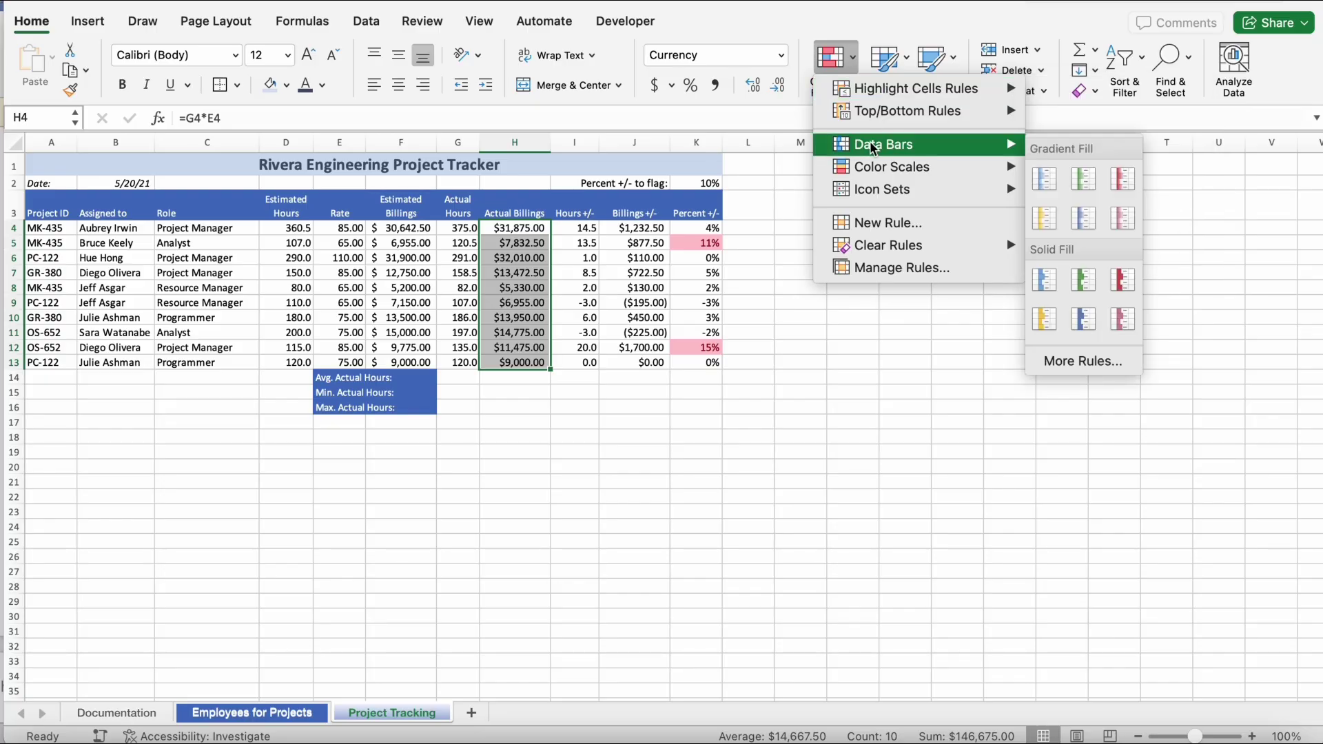
{"action": "left_click", "coordinate": [1044, 181]}
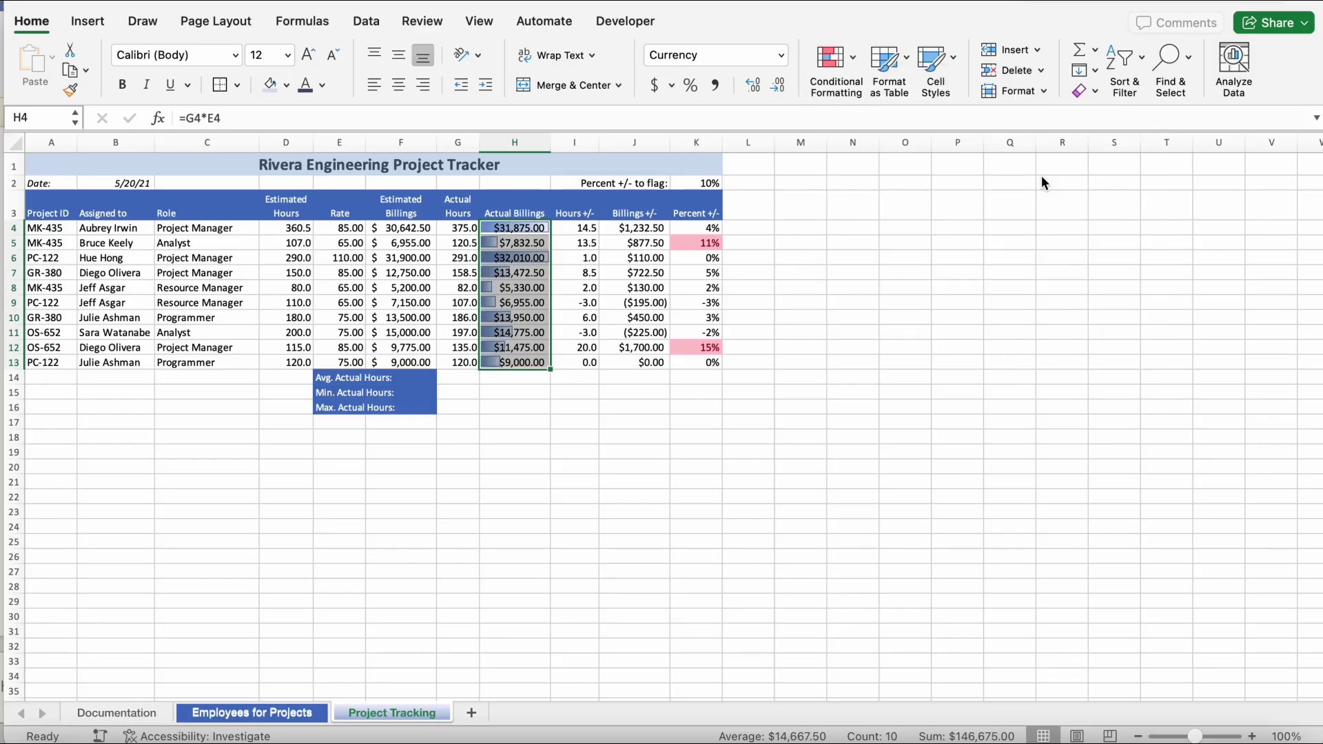
{"action": "left_click", "coordinate": [844, 329]}
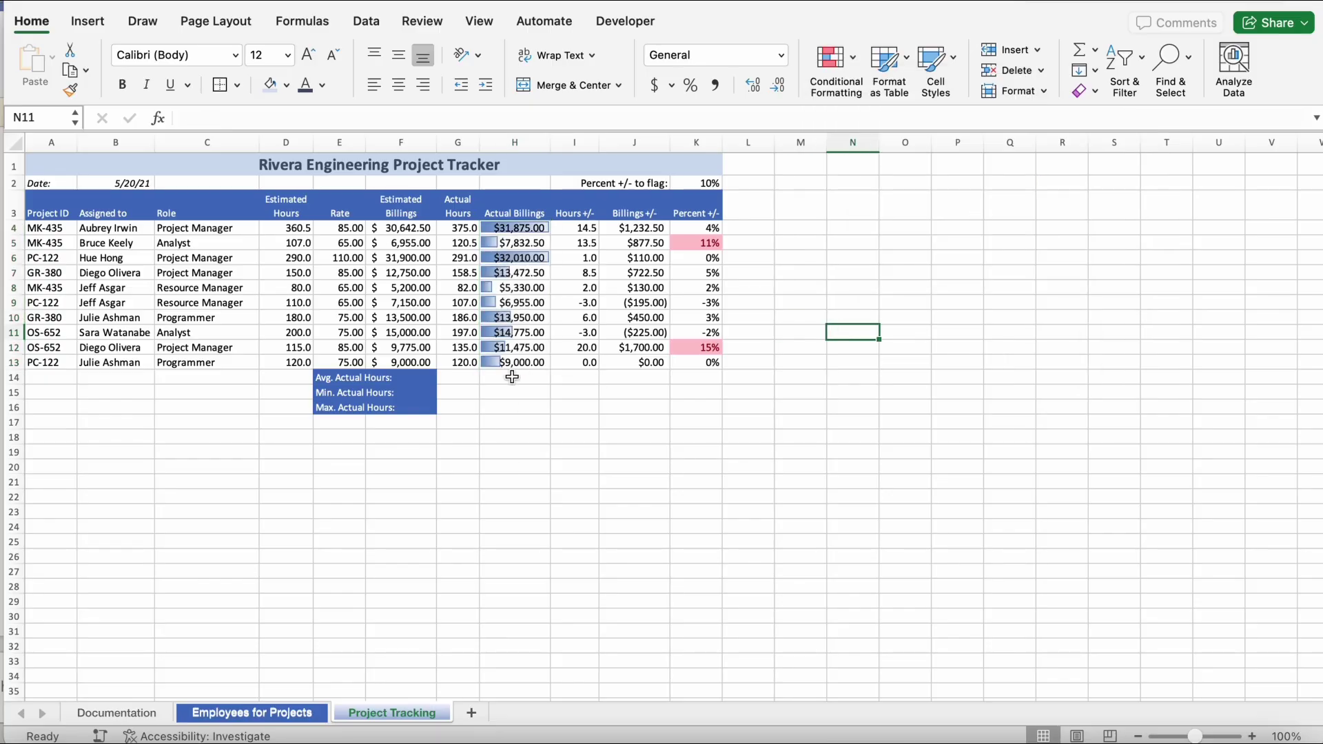
{"action": "key", "text": "super+Tab"}
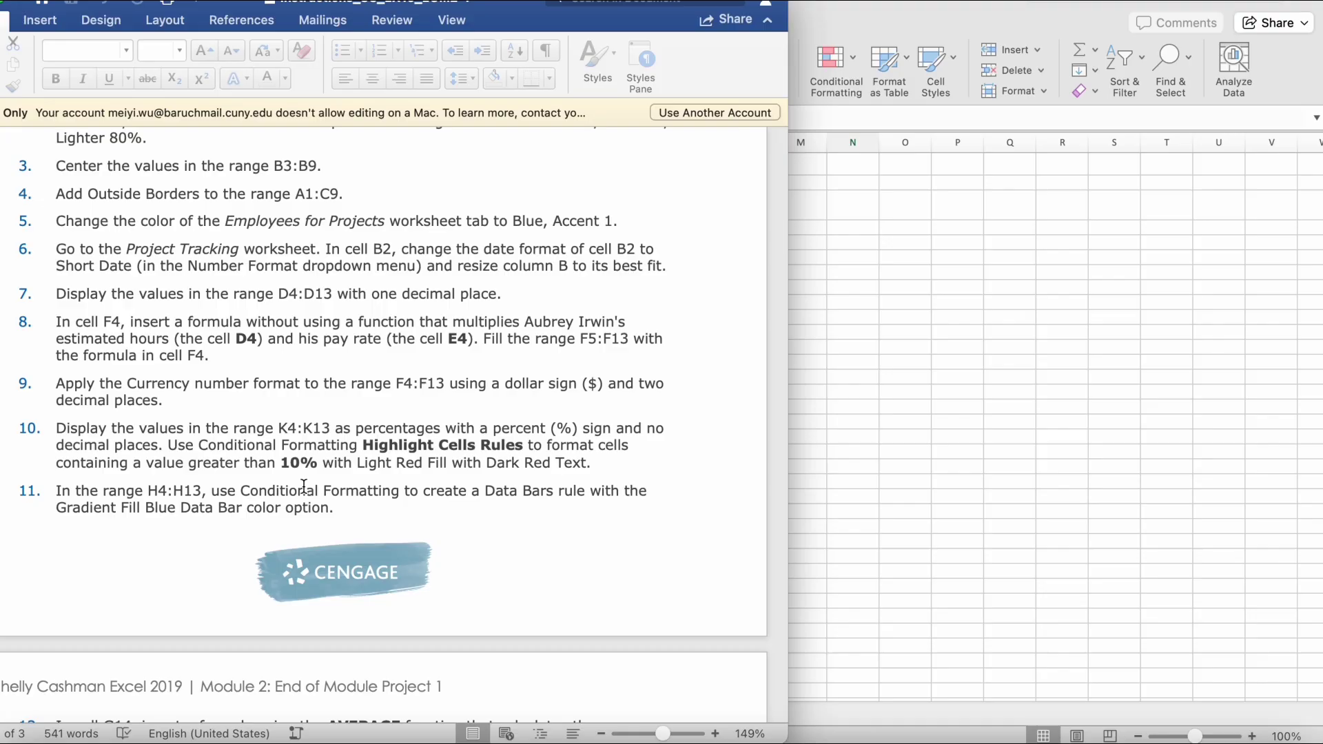
{"action": "scroll", "coordinate": [298, 566], "scroll_direction": "down", "scroll_amount": 6}
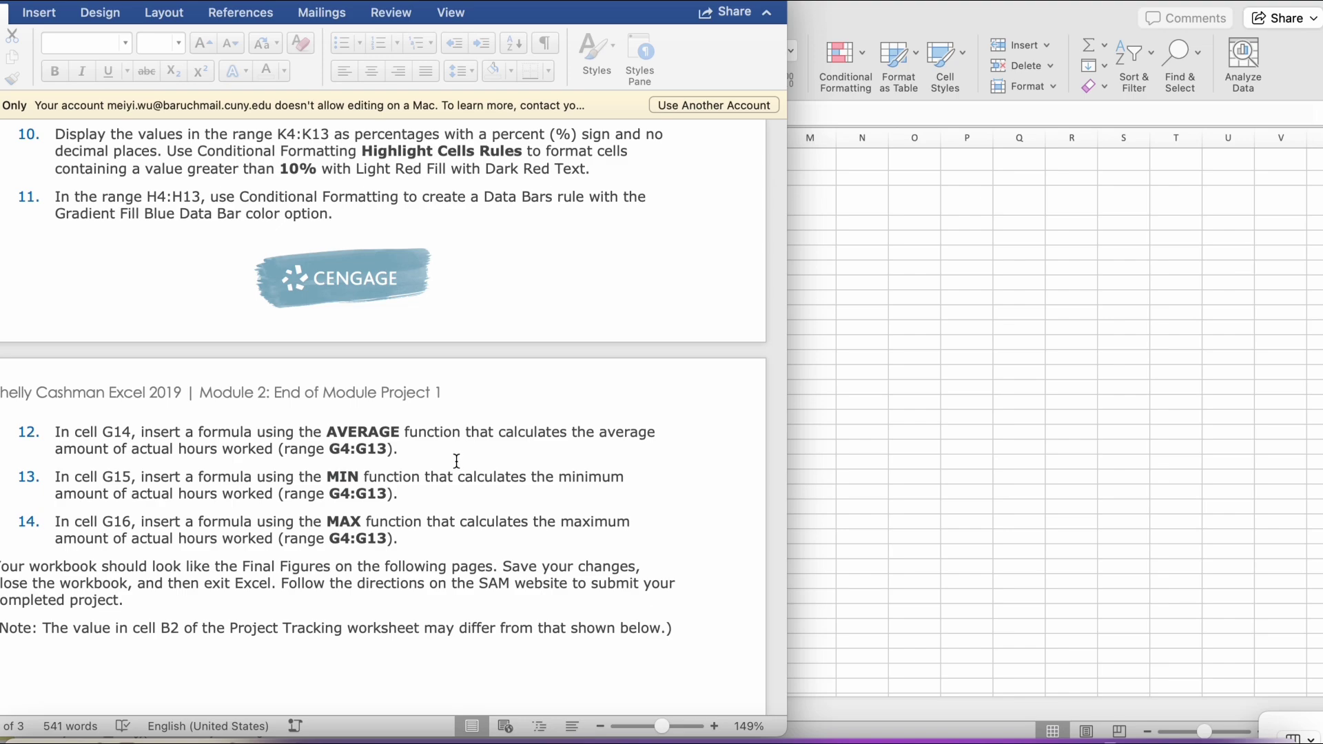
{"action": "left_click", "coordinate": [911, 339]}
{"action": "left_click", "coordinate": [458, 374]}
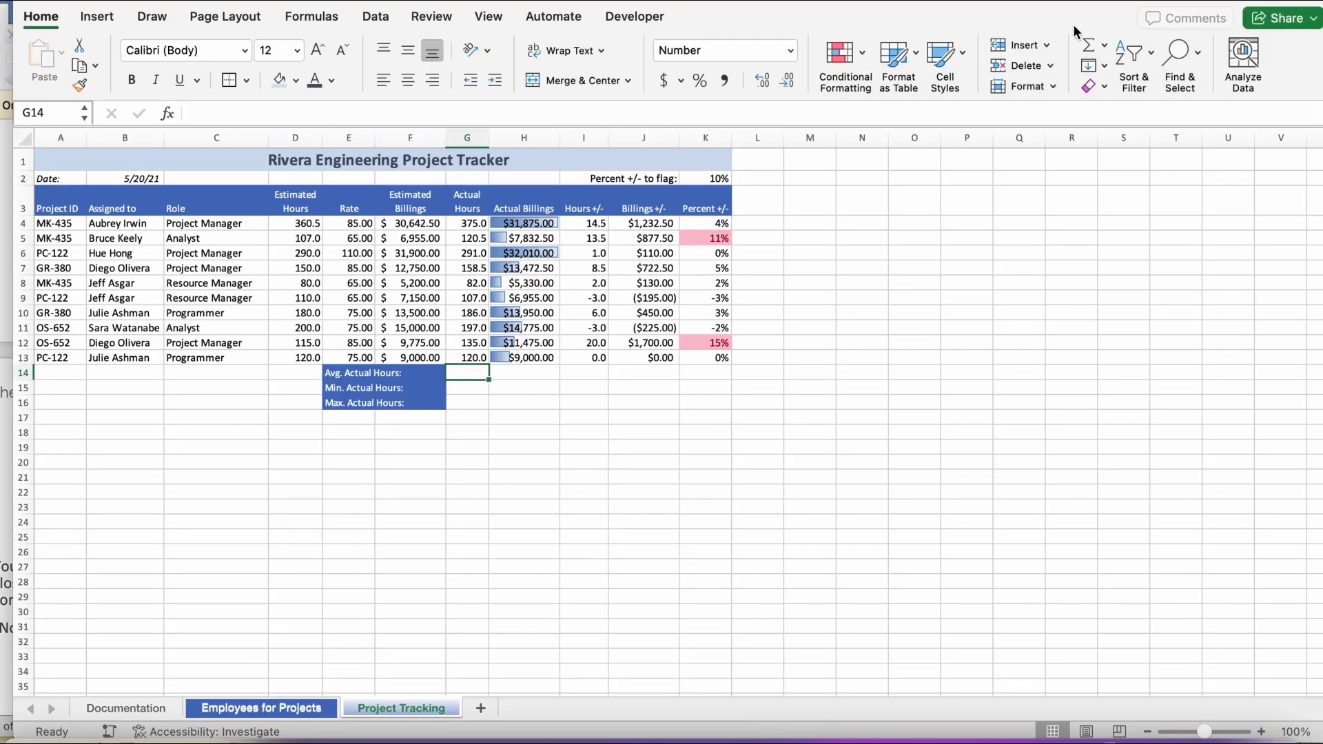
Put =AVERAGE(G4:G13) in G14 via AutoSum, showing 177.2, then return to the instructions
{"action": "left_click", "coordinate": [1104, 46]}
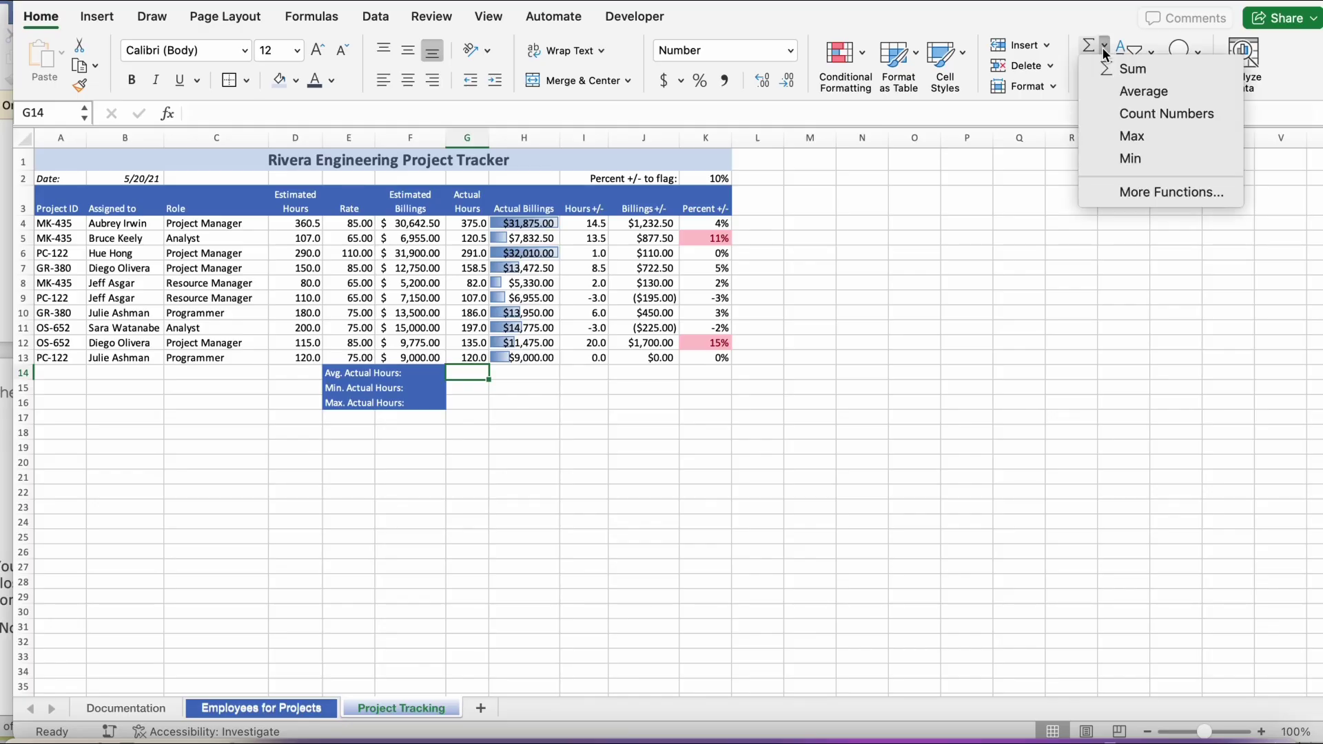
{"action": "left_click", "coordinate": [1116, 91]}
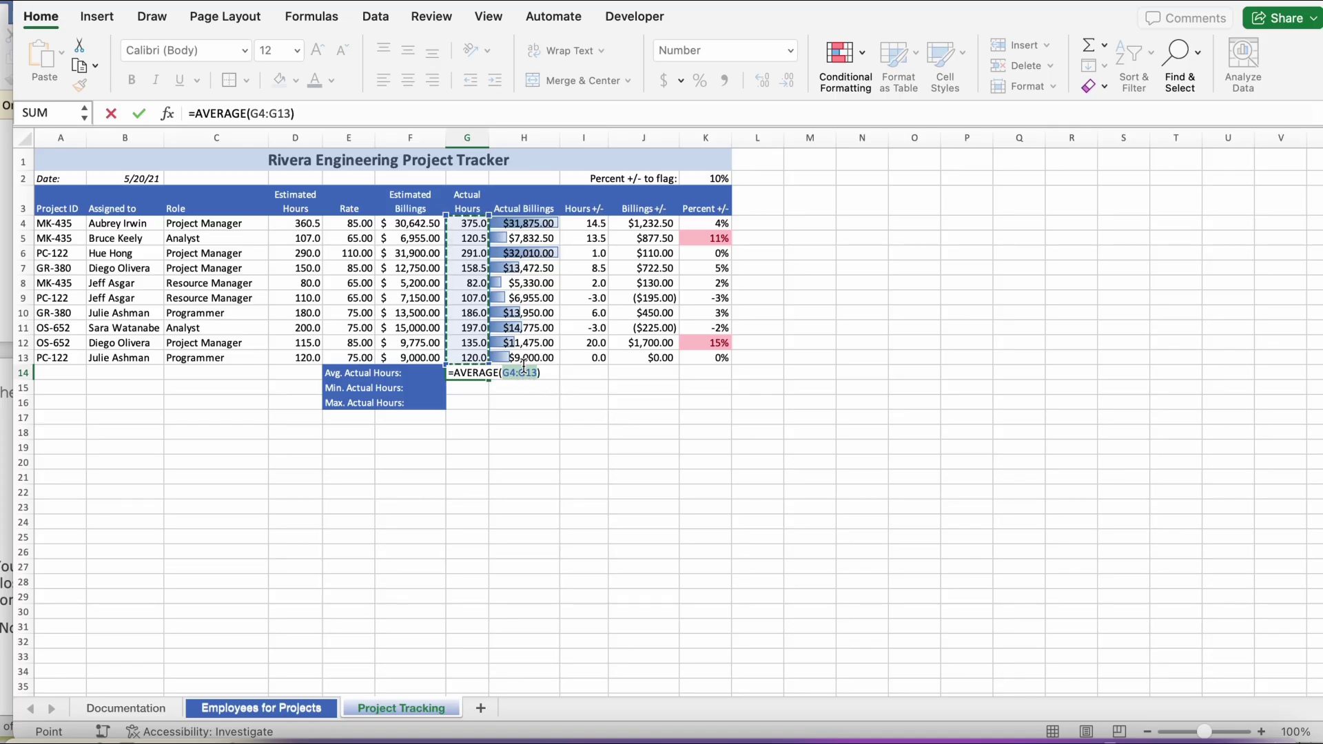
{"action": "key", "text": "Return"}
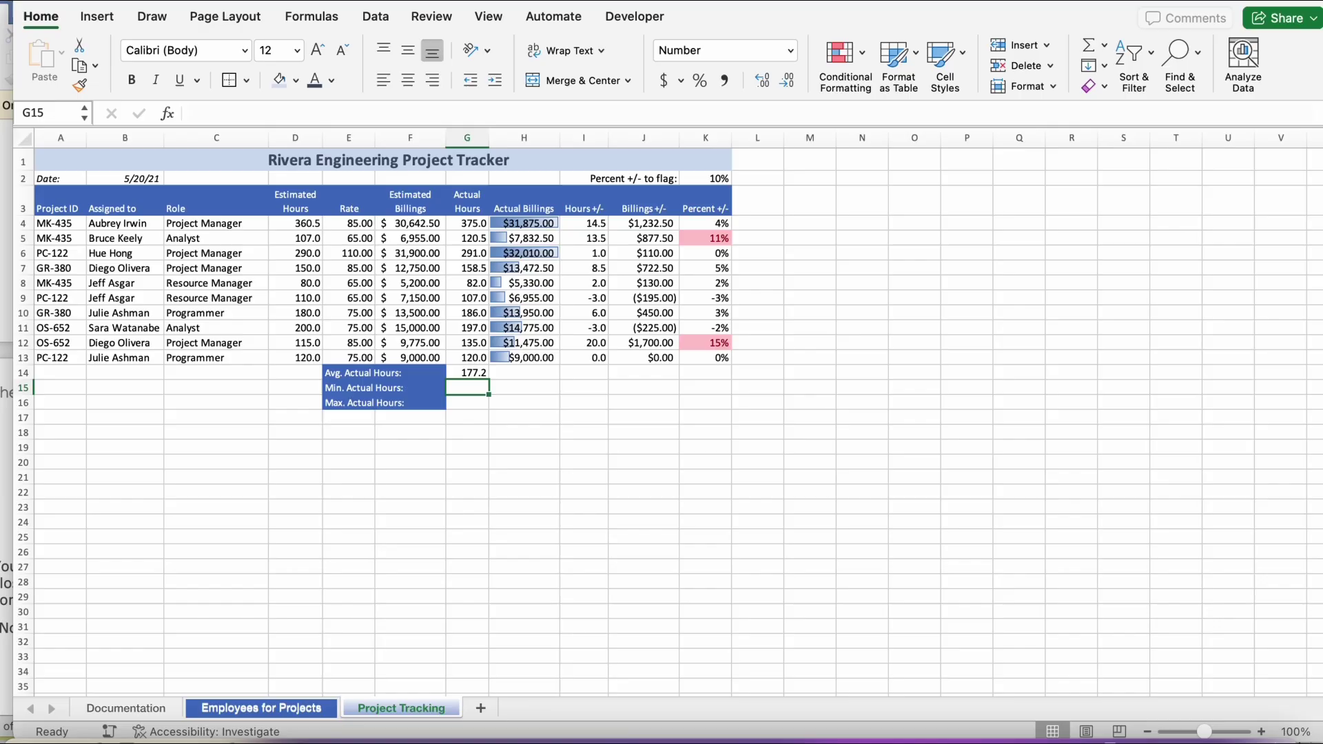
{"action": "key", "text": "super+Tab"}
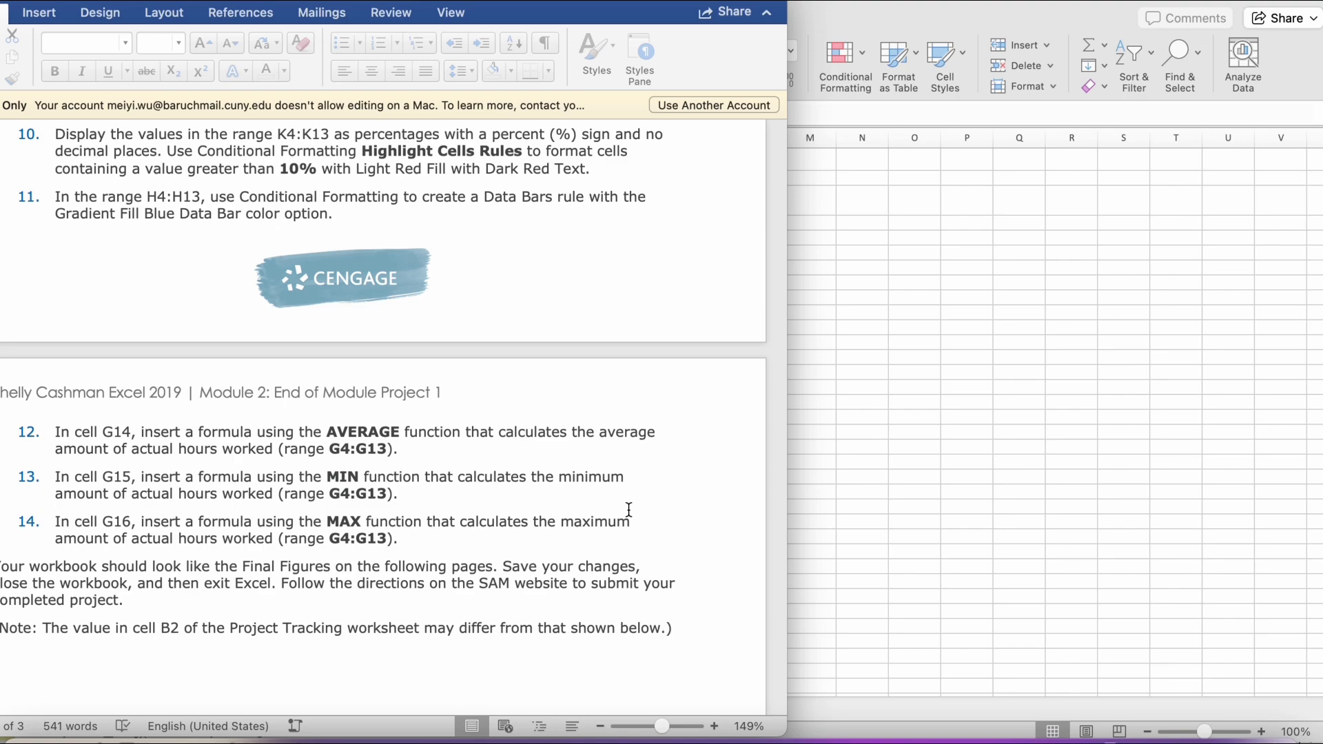
Bring the Project Tracking workbook back in front of the Word instructions
{"action": "left_click", "coordinate": [847, 465]}
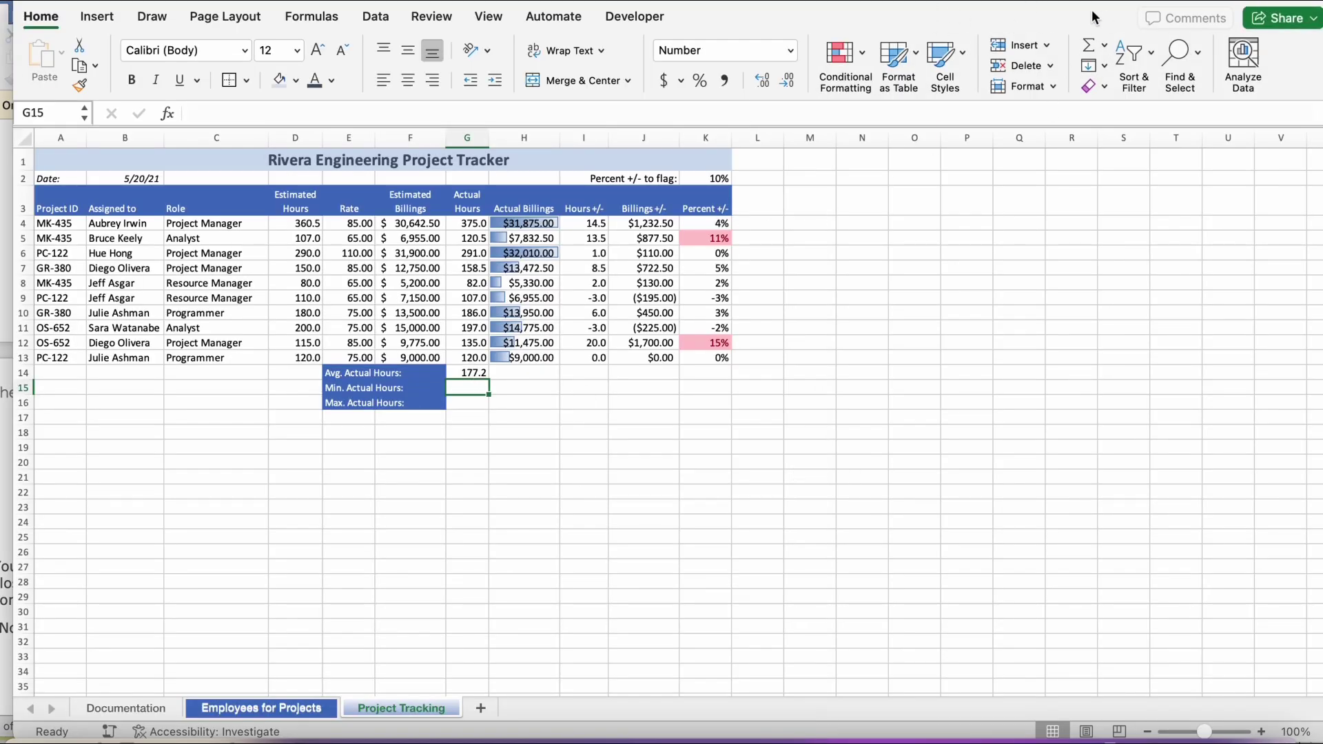
Put =MIN(G4:G13) in G15 via AutoSum, correcting the range, showing 82.0
{"action": "left_click", "coordinate": [1104, 44]}
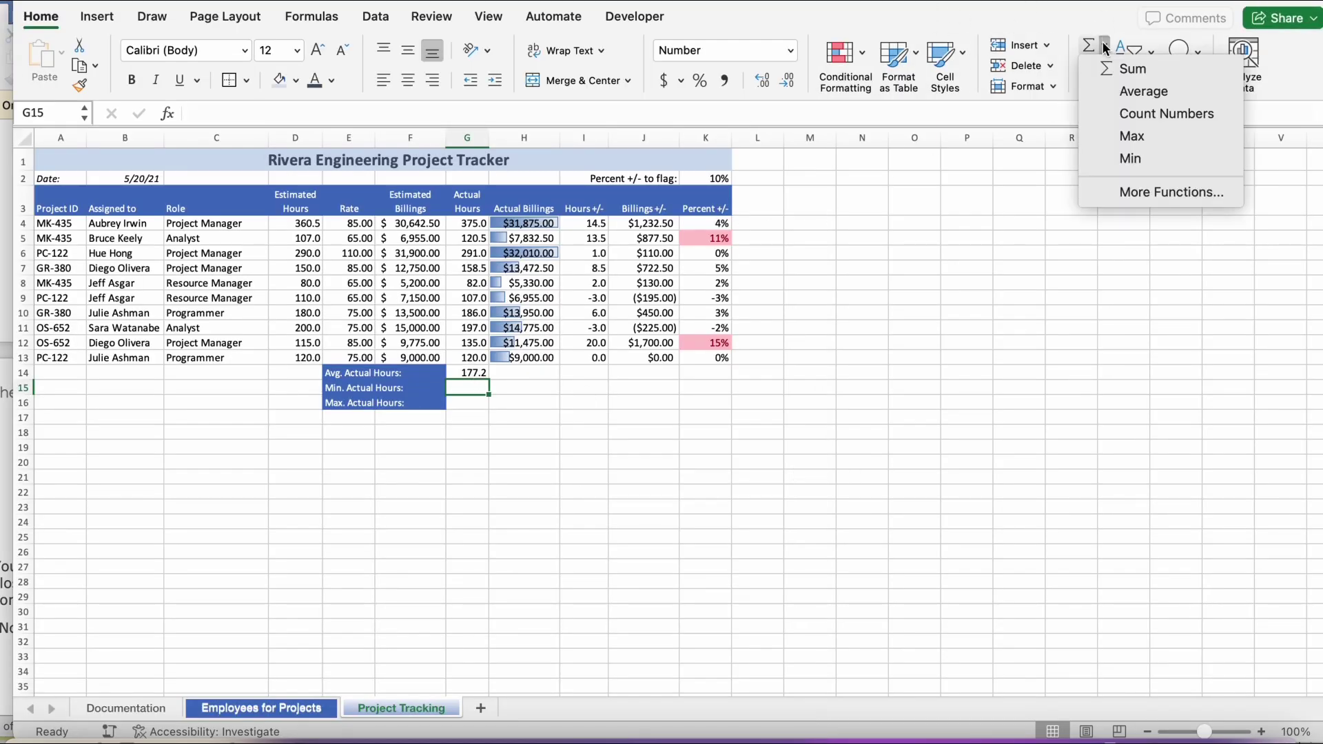
{"action": "left_click", "coordinate": [1131, 158]}
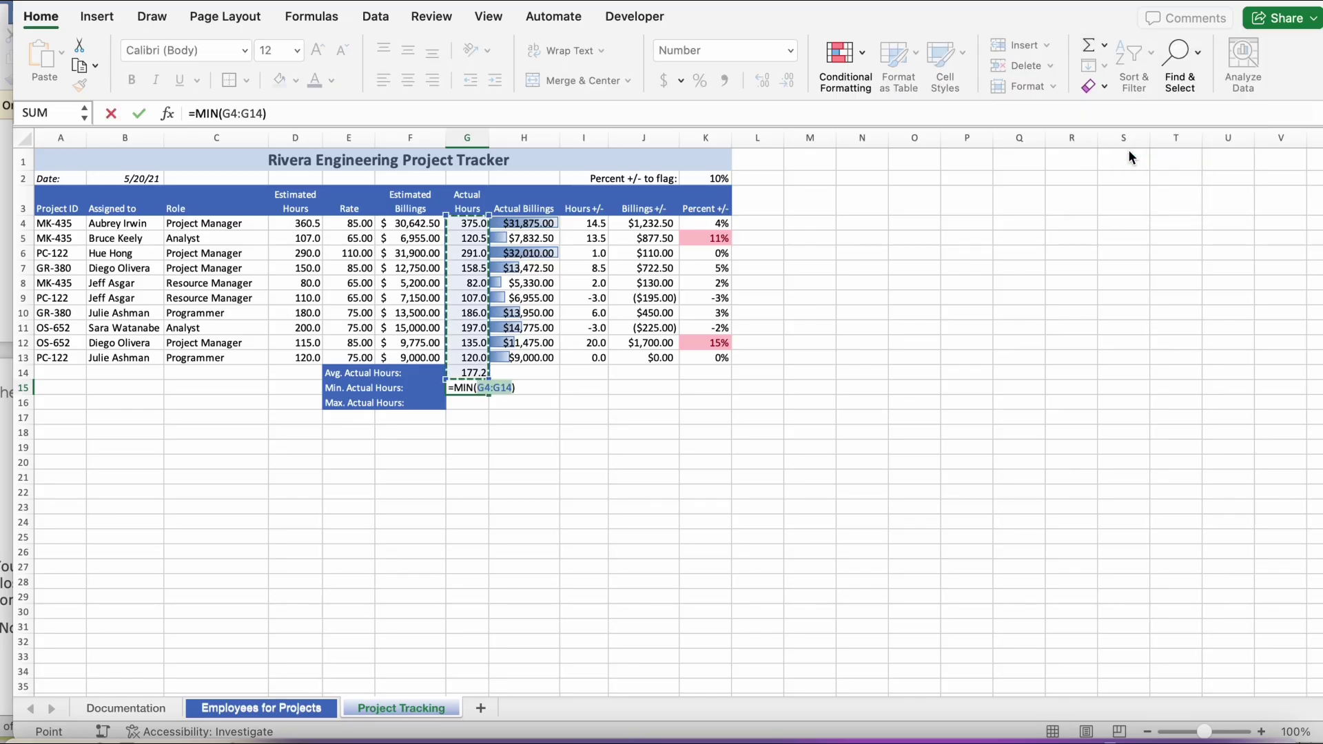
{"action": "left_click", "coordinate": [512, 388]}
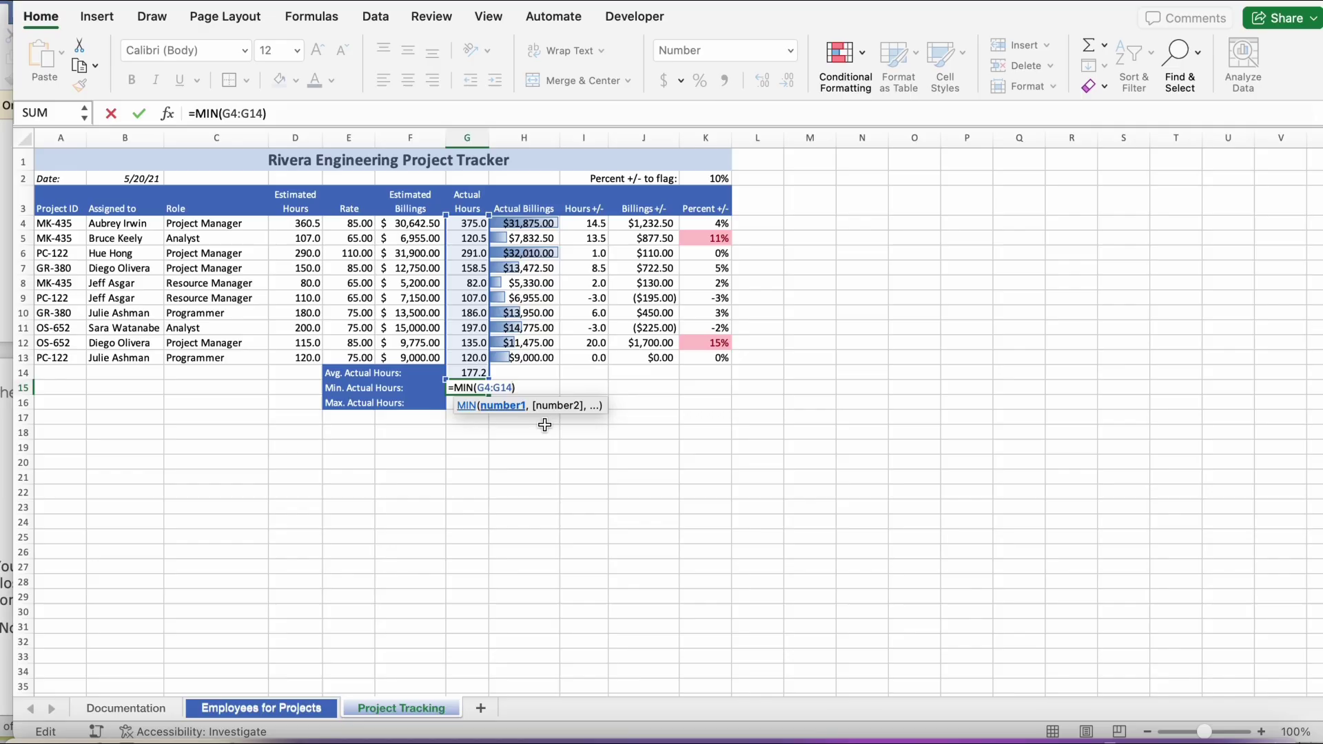
{"action": "key", "text": "BackSpace"}
{"action": "key", "text": "BackSpace"}
{"action": "type", "text": "3)"}
{"action": "key", "text": "Return"}
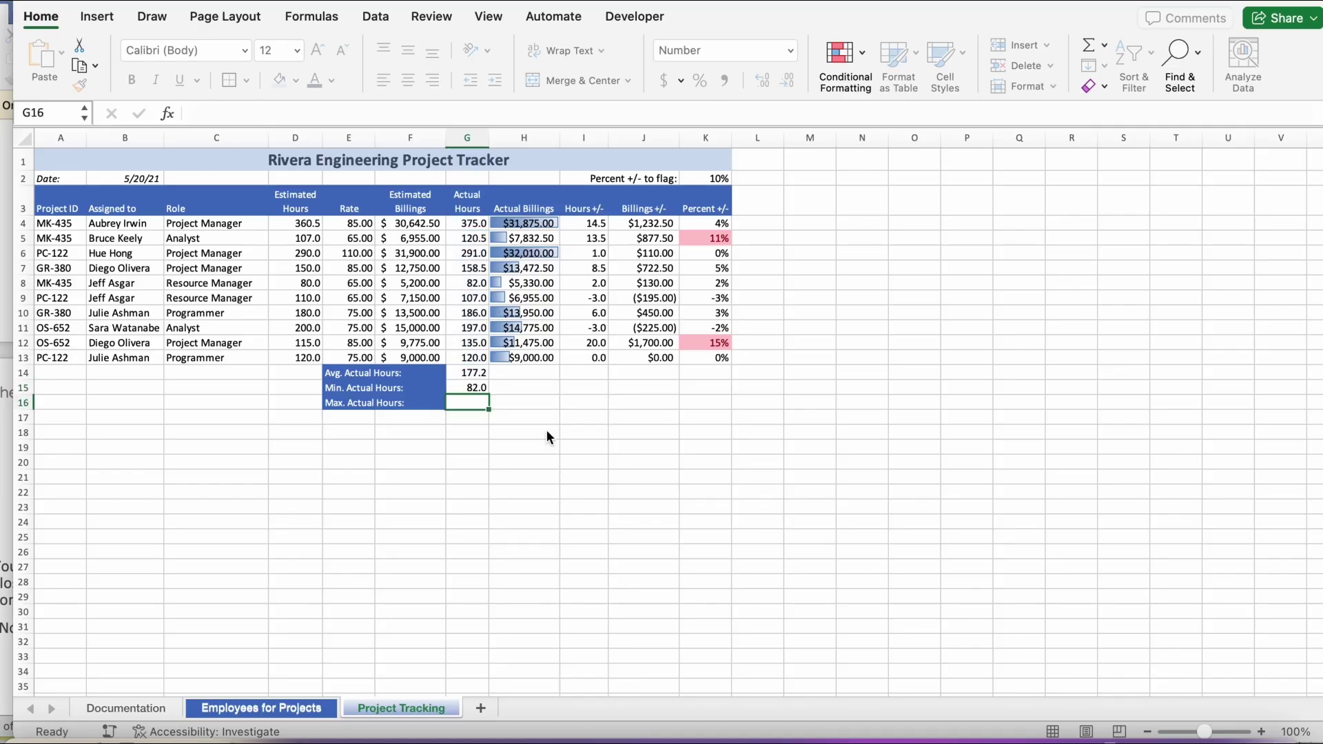
{"action": "left_click", "coordinate": [6, 482]}
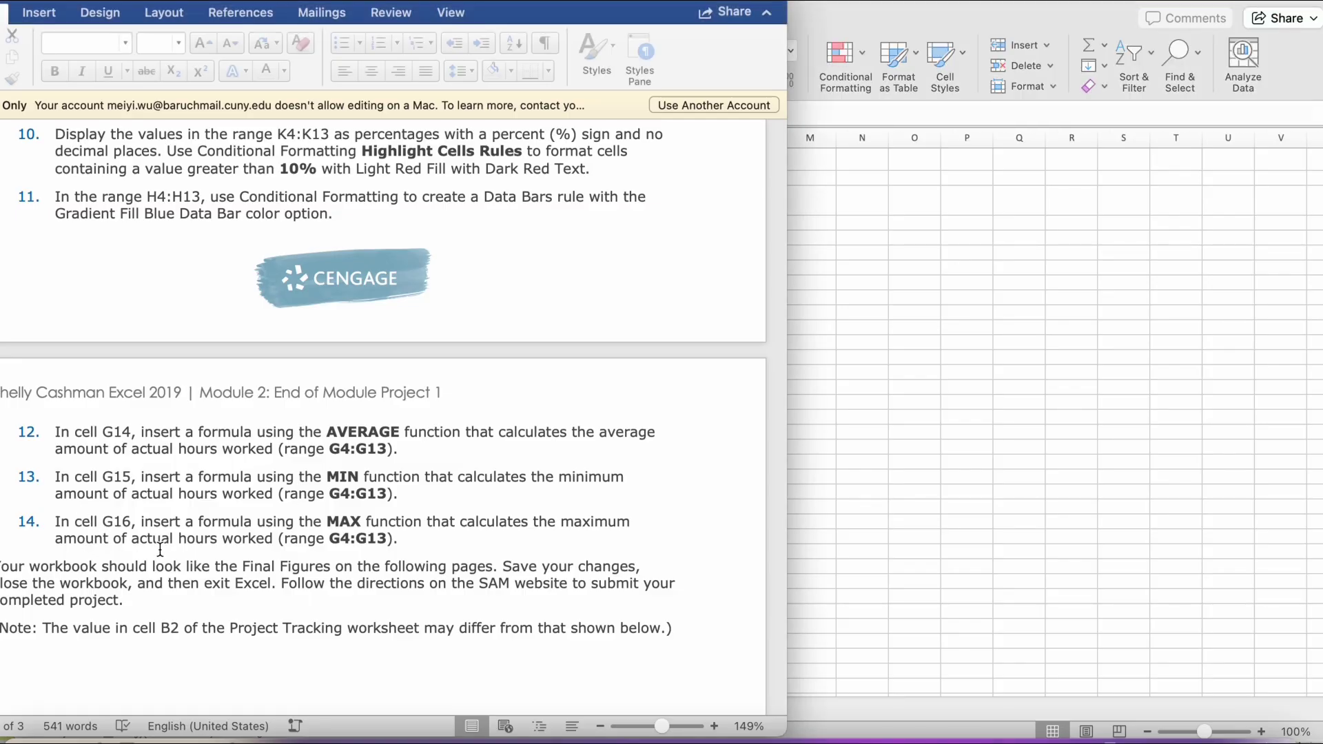
{"action": "scroll", "coordinate": [160, 549], "scroll_direction": "left", "scroll_amount": 3}
{"action": "scroll", "coordinate": [160, 550], "scroll_direction": "down", "scroll_amount": 1}
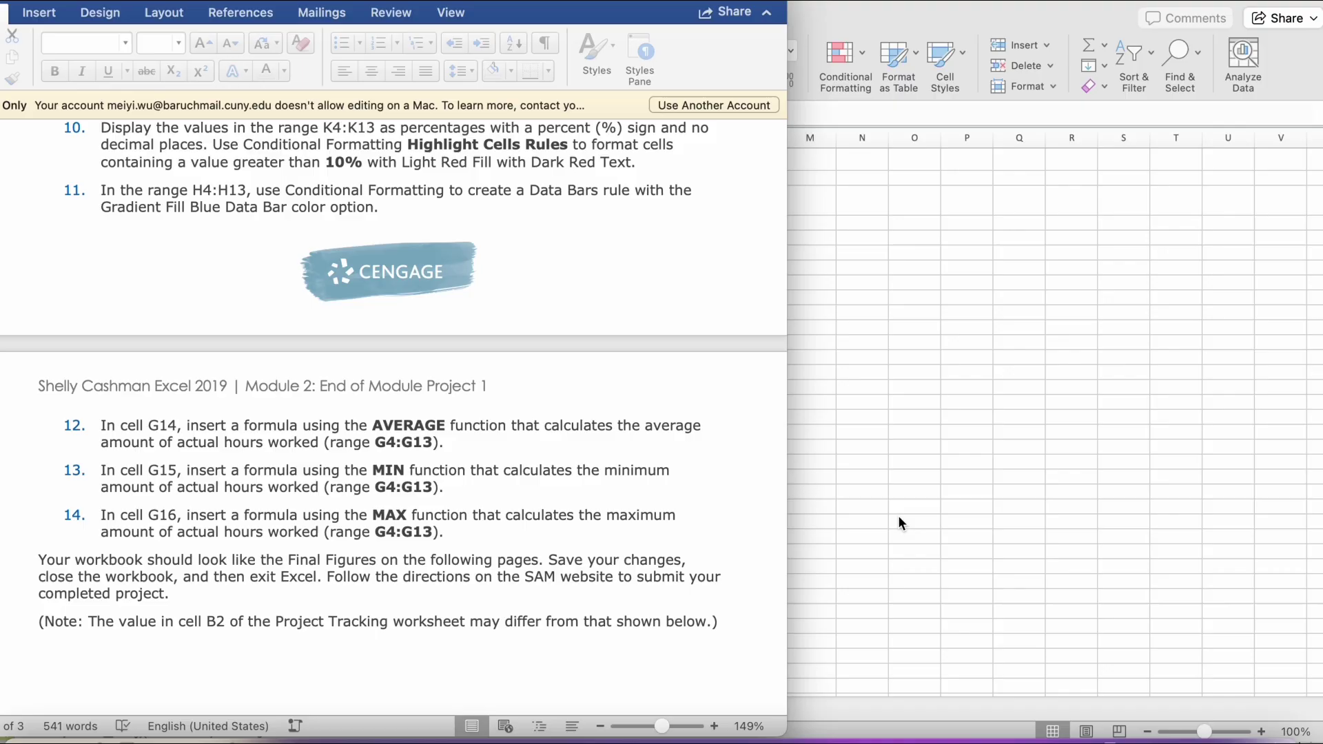
Put =MAX(G4:G13) in G16 to show the 375.0 maximum actual hours
{"action": "left_click", "coordinate": [824, 551]}
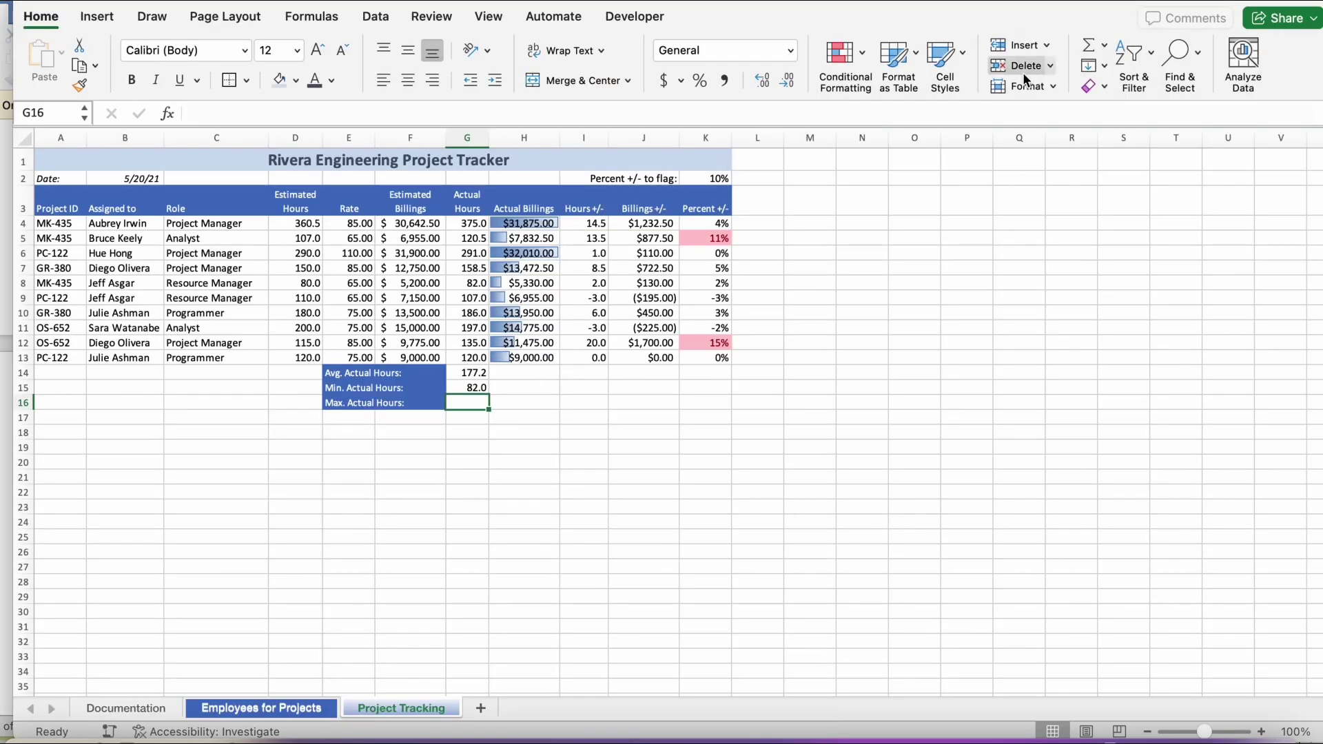
{"action": "left_click", "coordinate": [1104, 46]}
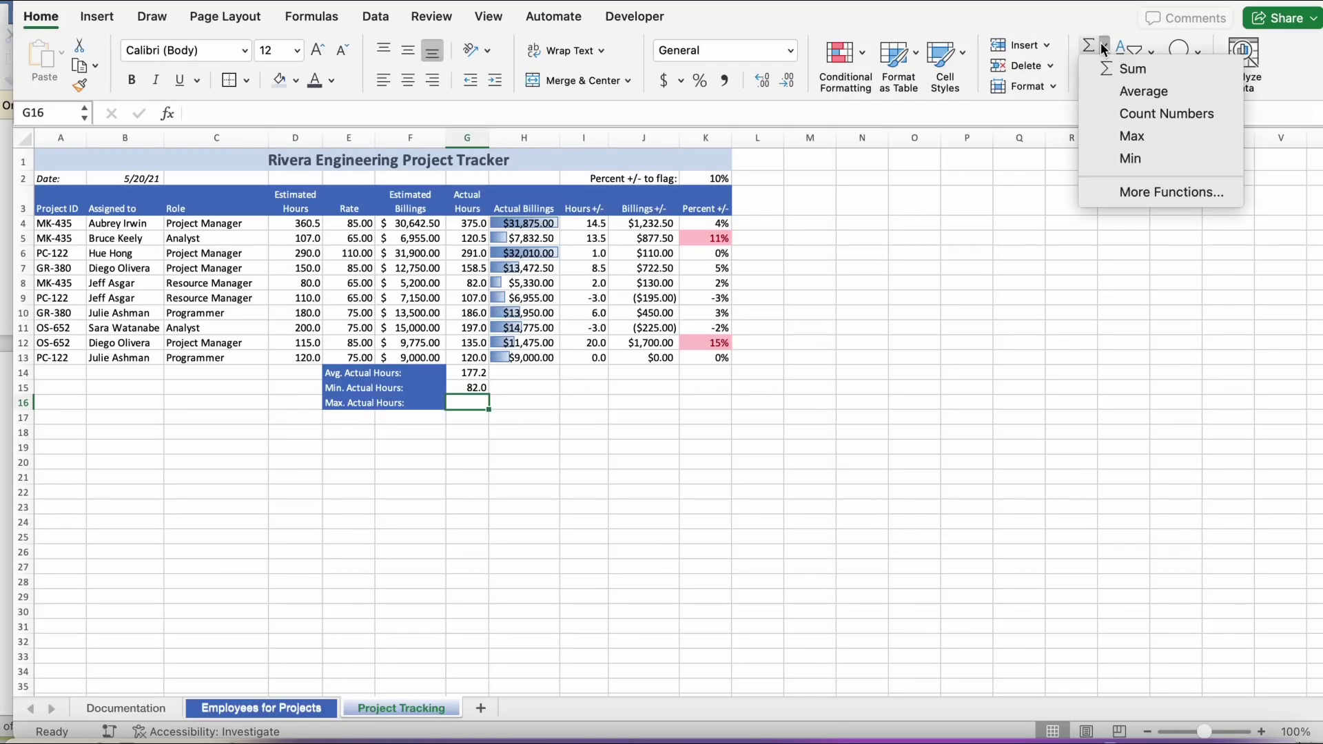
{"action": "left_click", "coordinate": [1116, 142]}
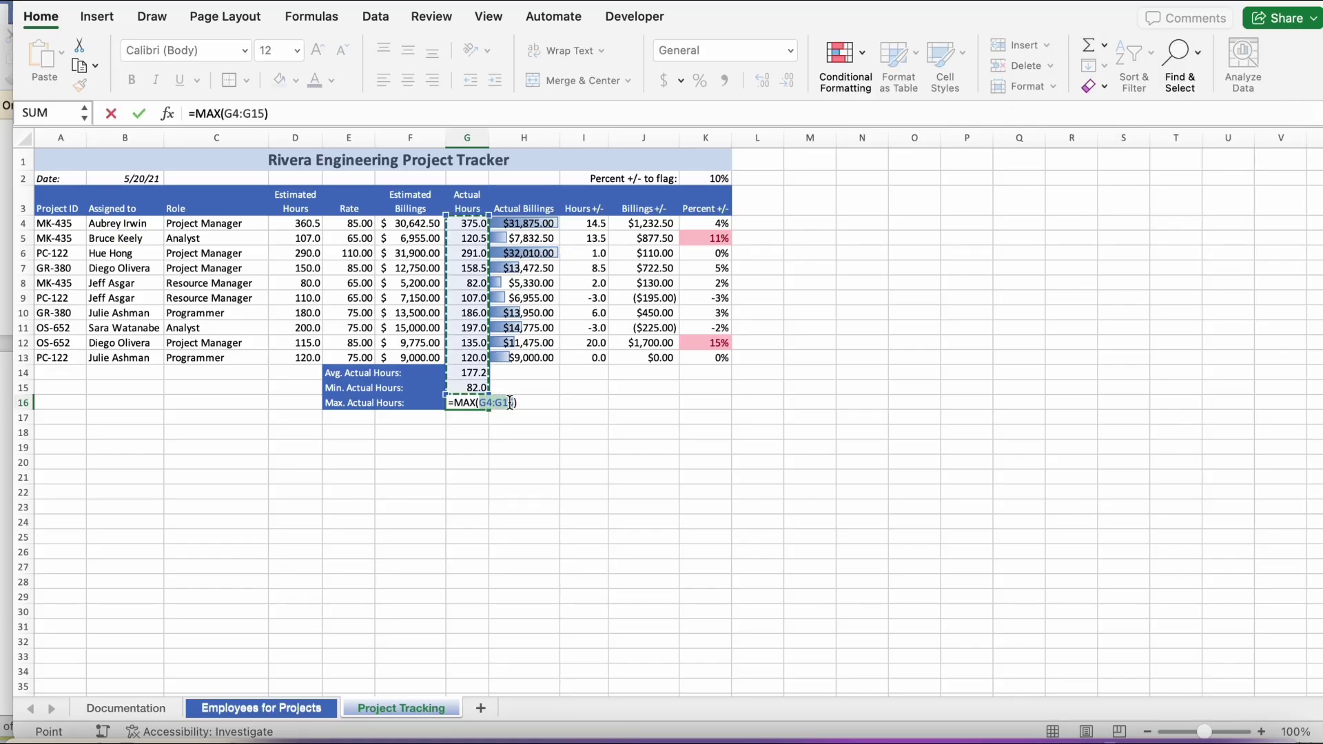
{"action": "left_click", "coordinate": [510, 402]}
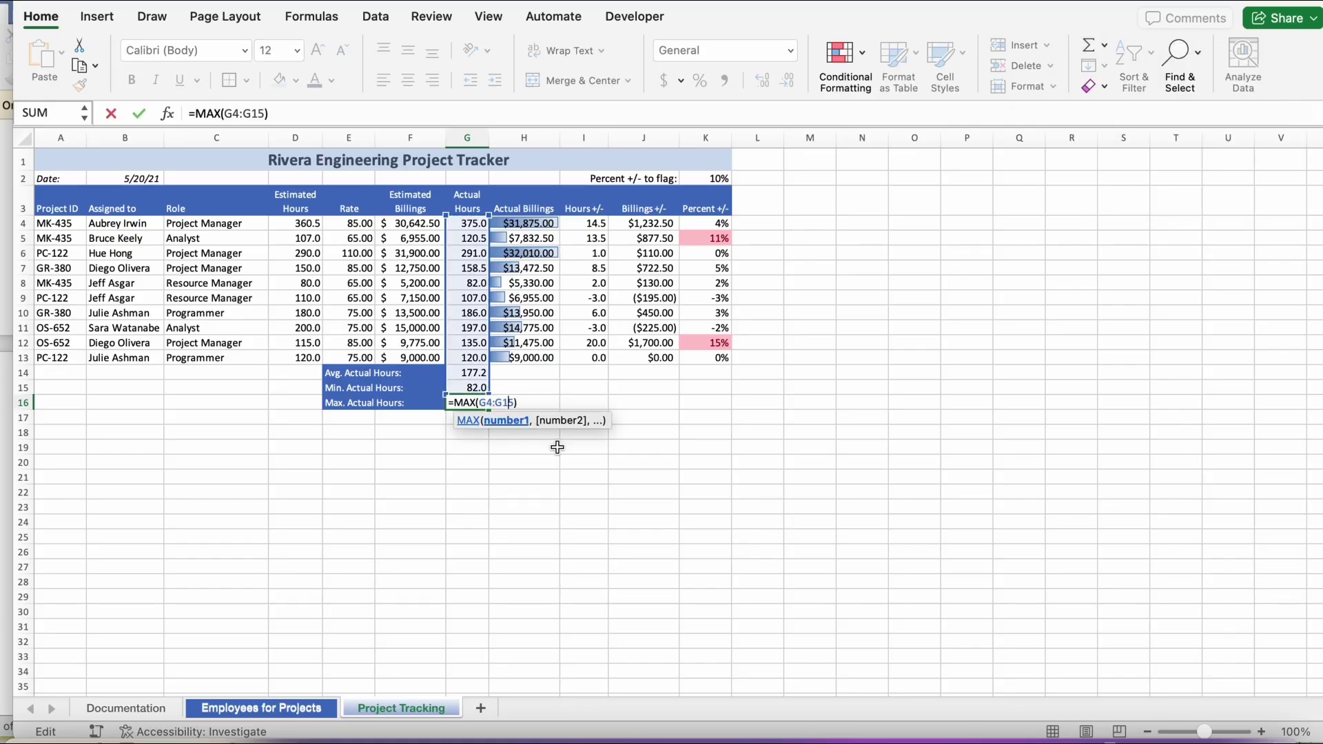
{"action": "key", "text": "BackSpace"}
{"action": "type", "text": "3"}
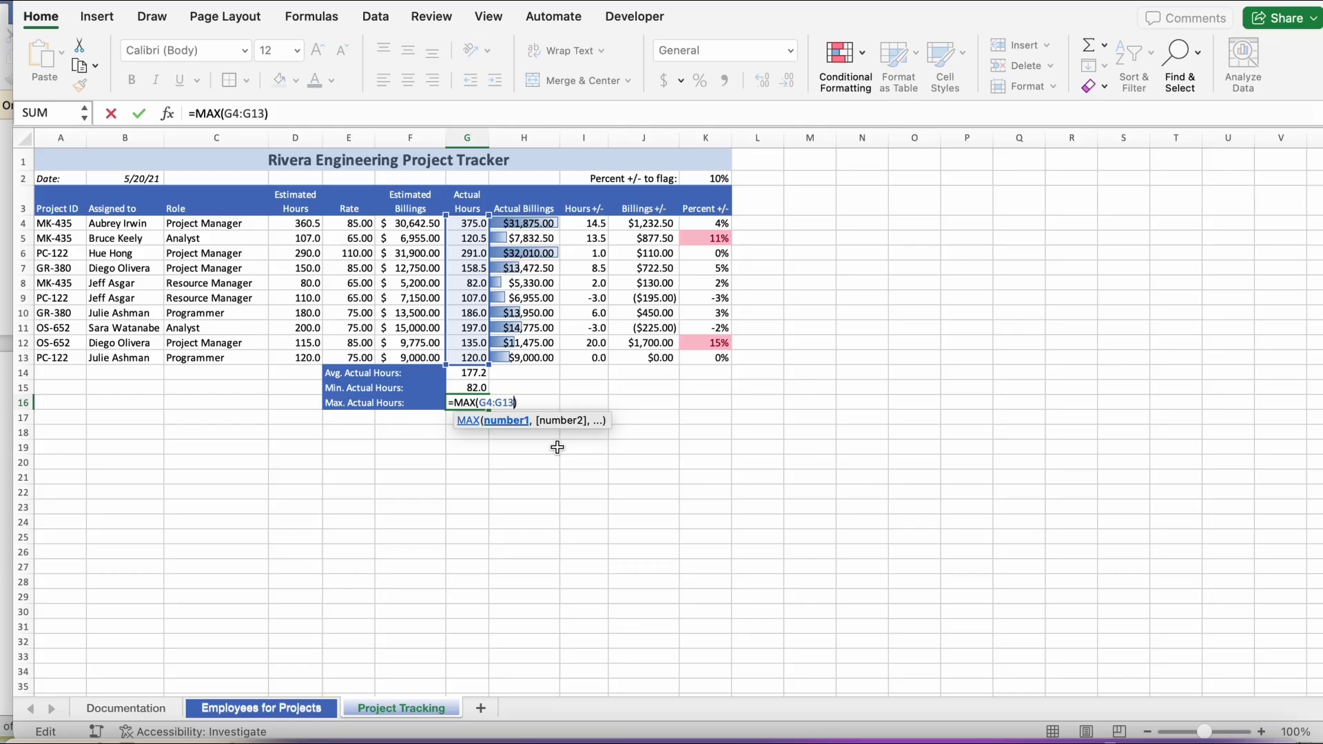
{"action": "key", "text": "Return"}
{"action": "left_click", "coordinate": [557, 448]}
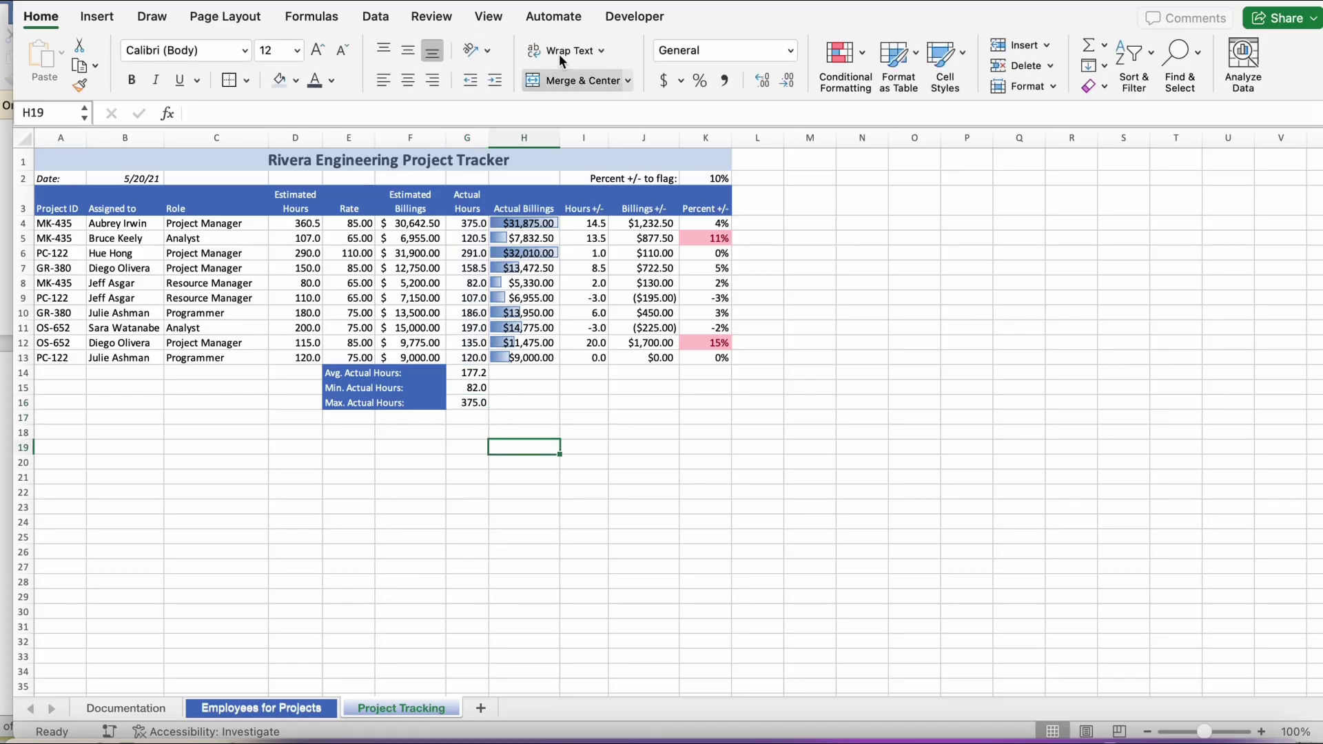